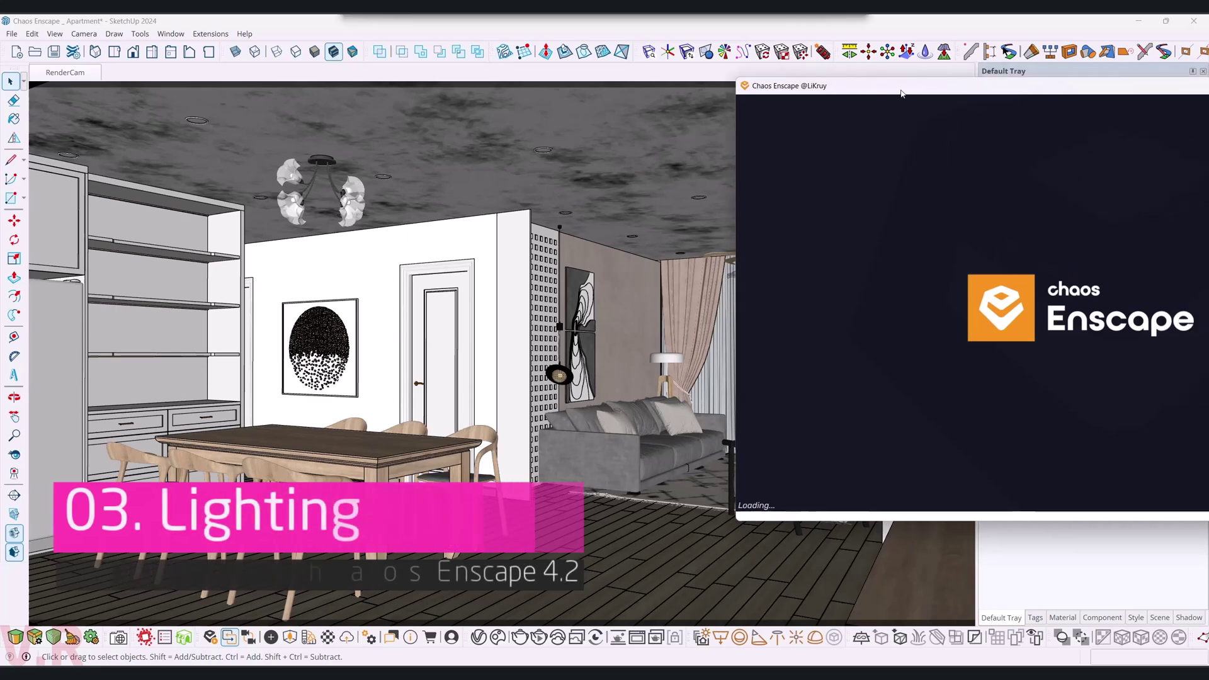
# Drag the running Enscape live render window right, beside the SketchUp apartment model.
pyautogui.moveTo(429, 96); pyautogui.dragTo(645, 94)
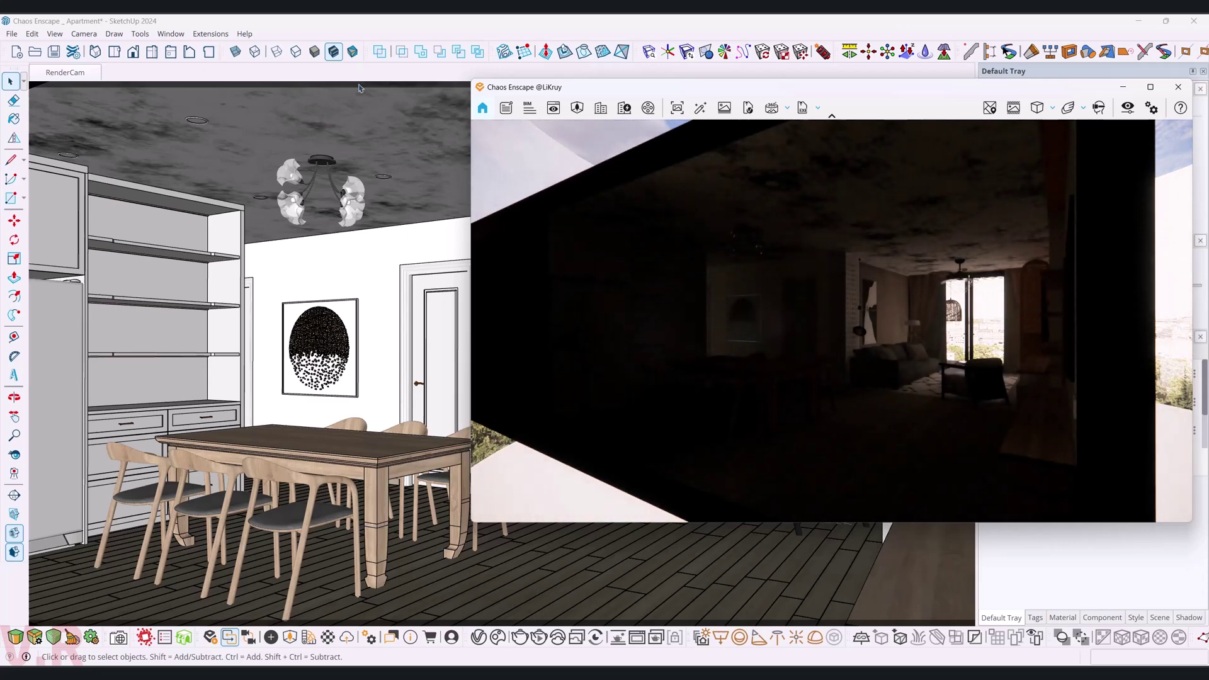
# Turn off Ray-Traced Sun Shadows and Hardware-Accelerated Ray-Tracing, with Visual Settings docked left.
pyautogui.click(1127, 107)
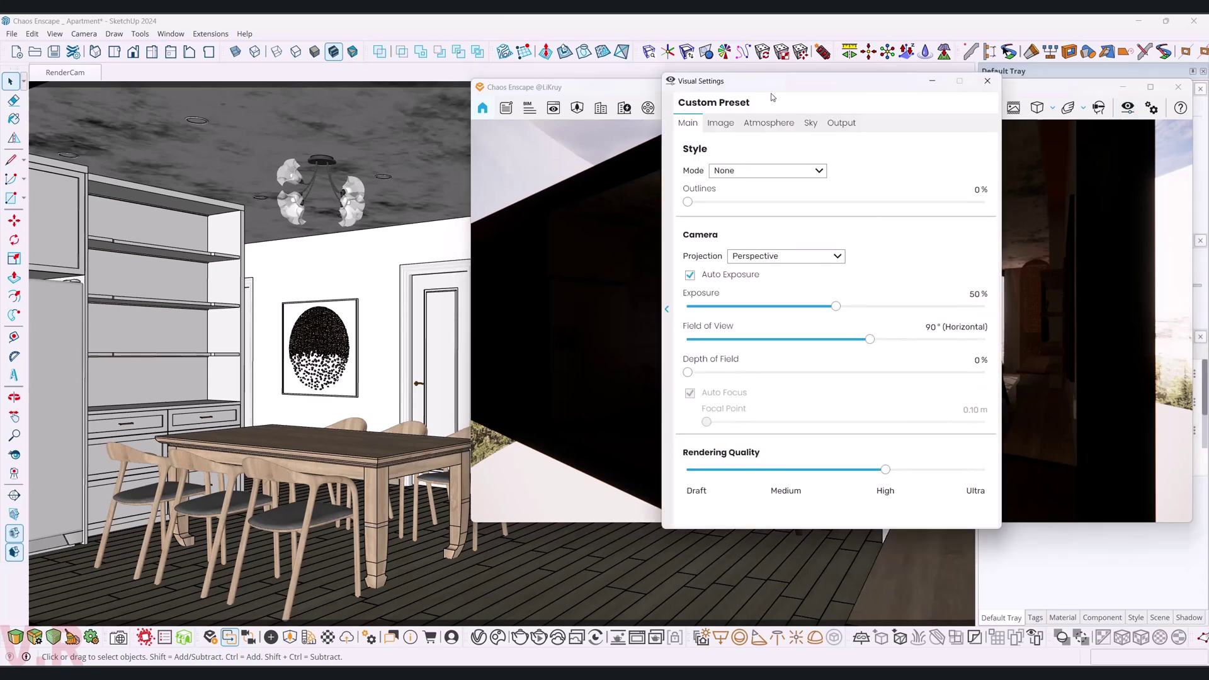
pyautogui.moveTo(770, 93); pyautogui.dragTo(150, 117)
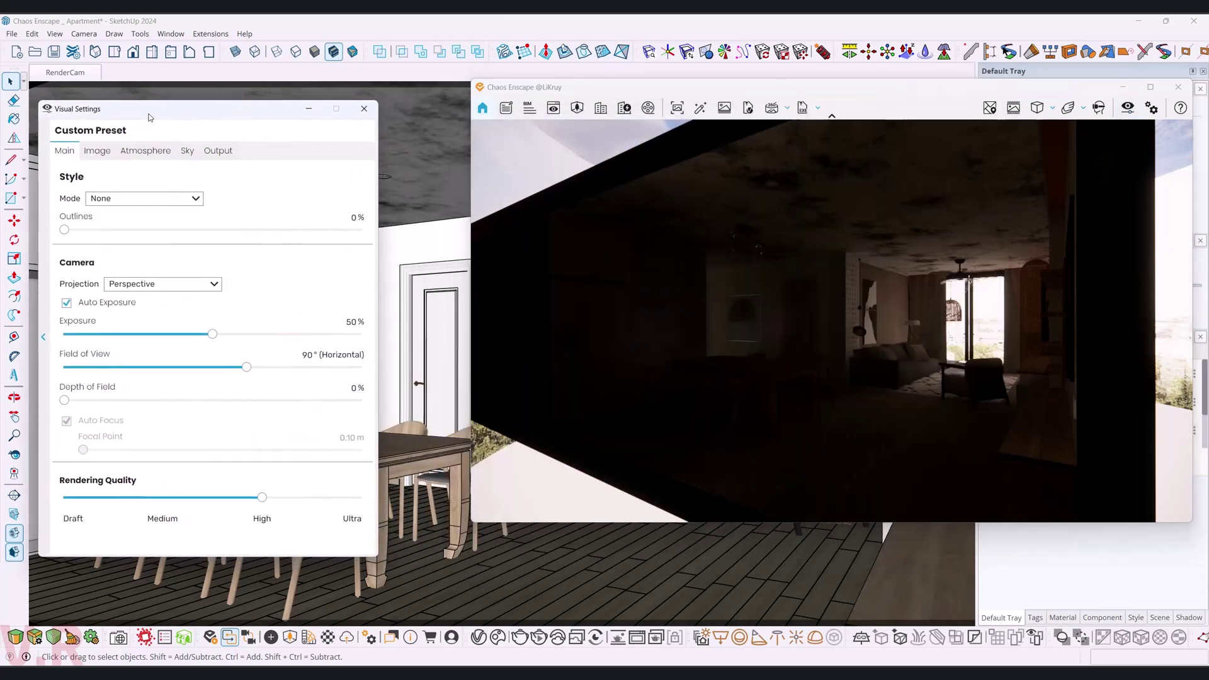
pyautogui.moveTo(213, 393)
pyautogui.click(370, 637)
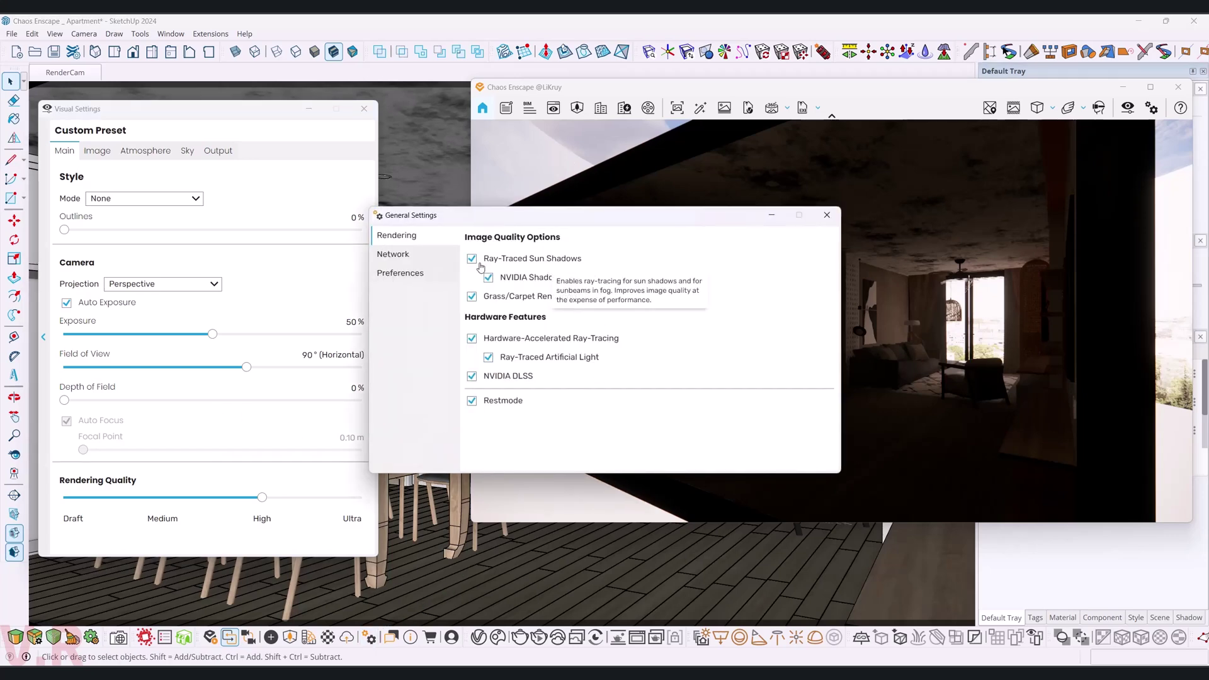
pyautogui.click(561, 260)
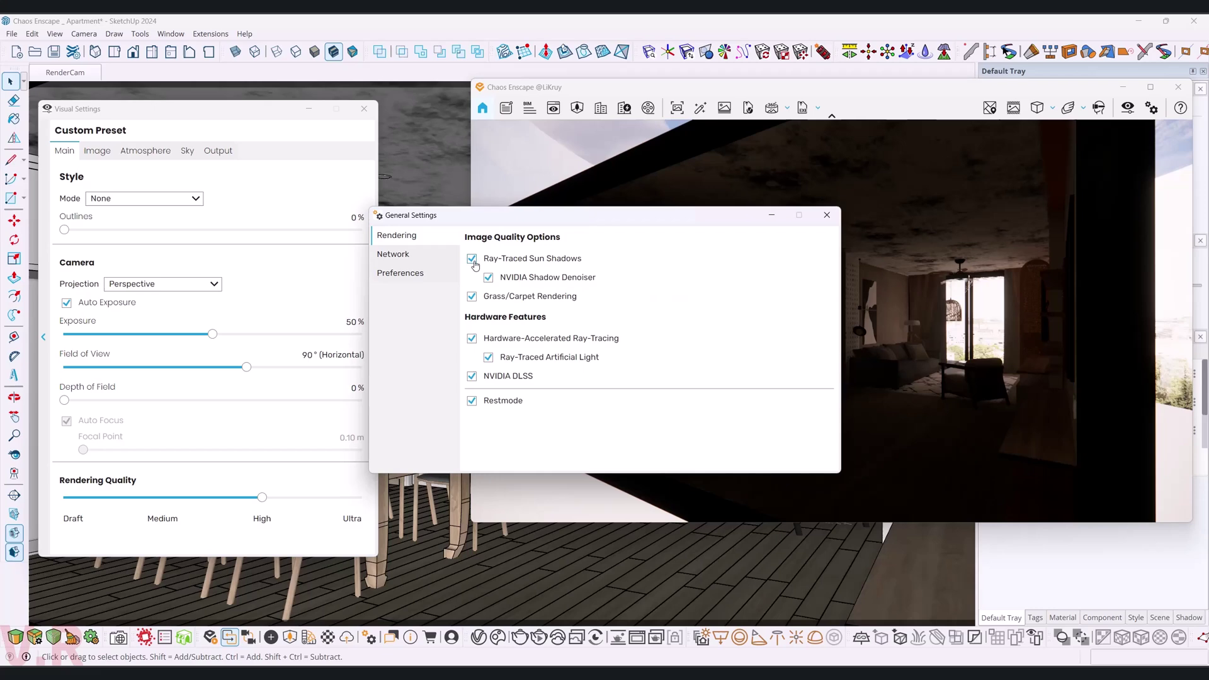
pyautogui.click(472, 339)
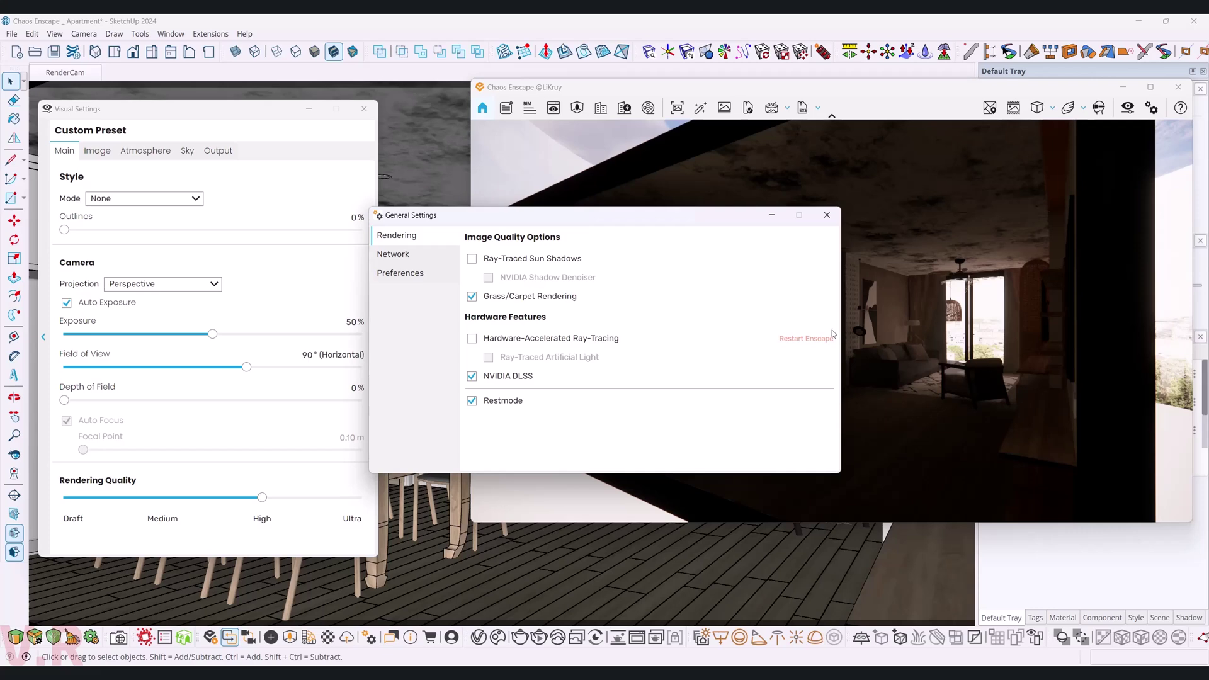
pyautogui.click(827, 214)
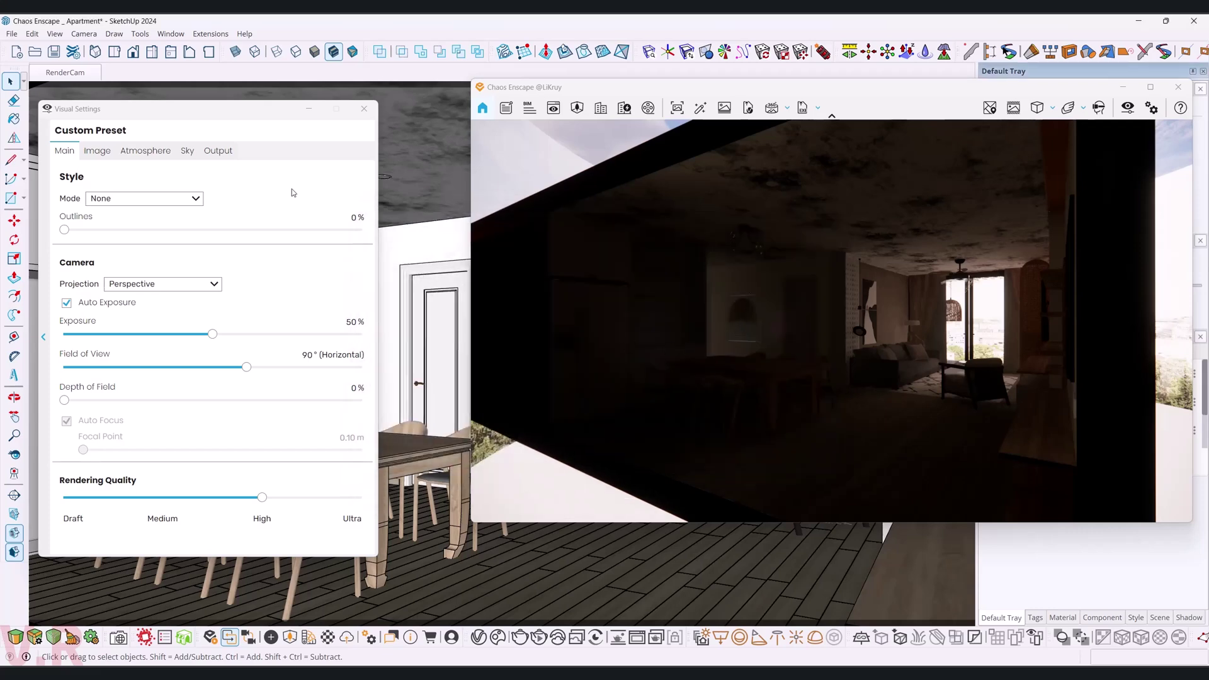
pyautogui.click(232, 121)
# Switch to the RenderCam scene and set the horizontal field of view to 65°.
pyautogui.click(74, 74)
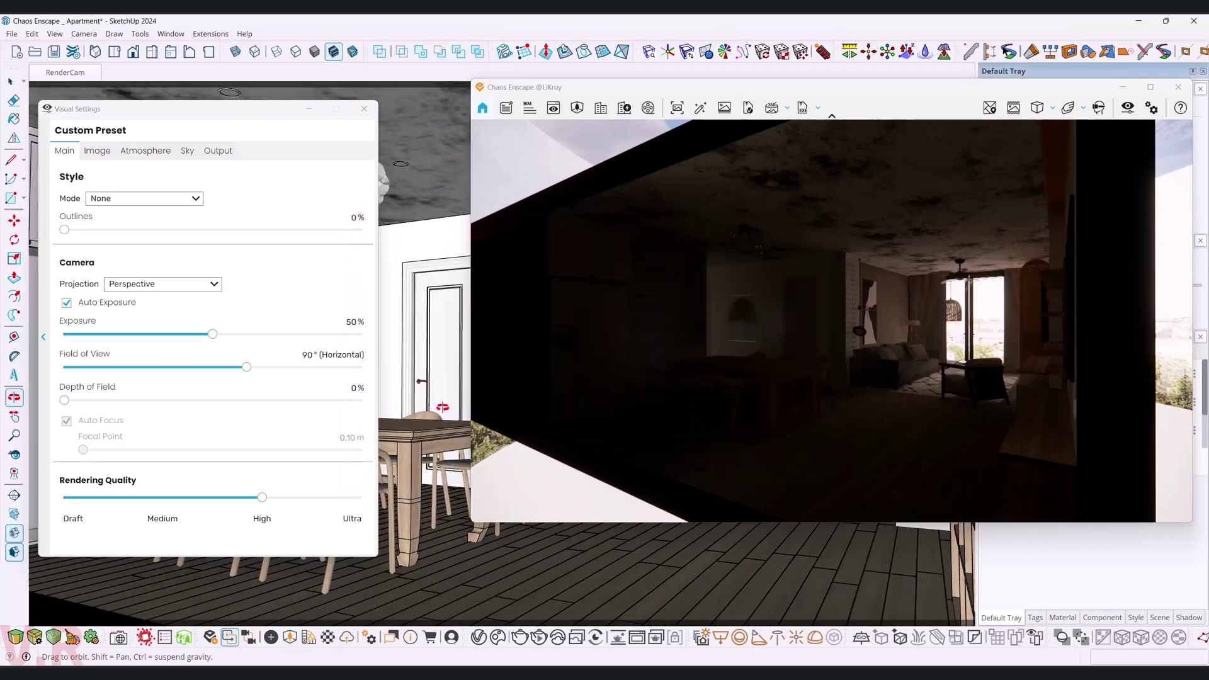
pyautogui.moveTo(82, 106); pyautogui.dragTo(96, 104)
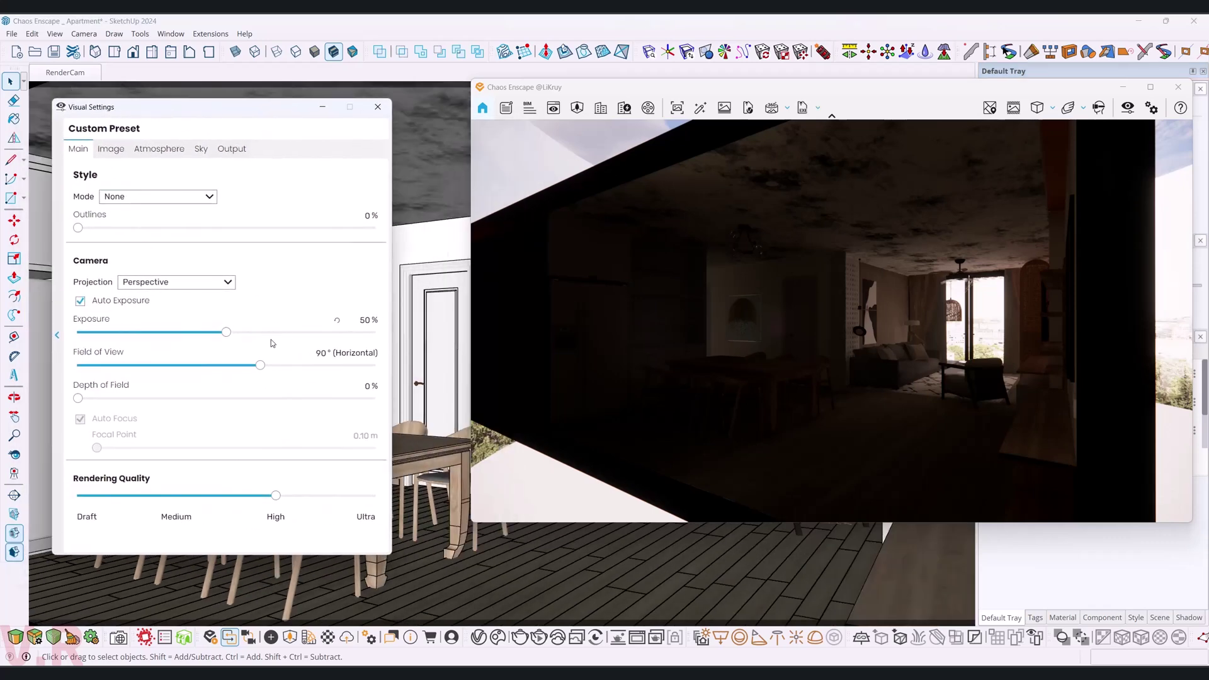
pyautogui.moveTo(260, 366); pyautogui.dragTo(208, 366)
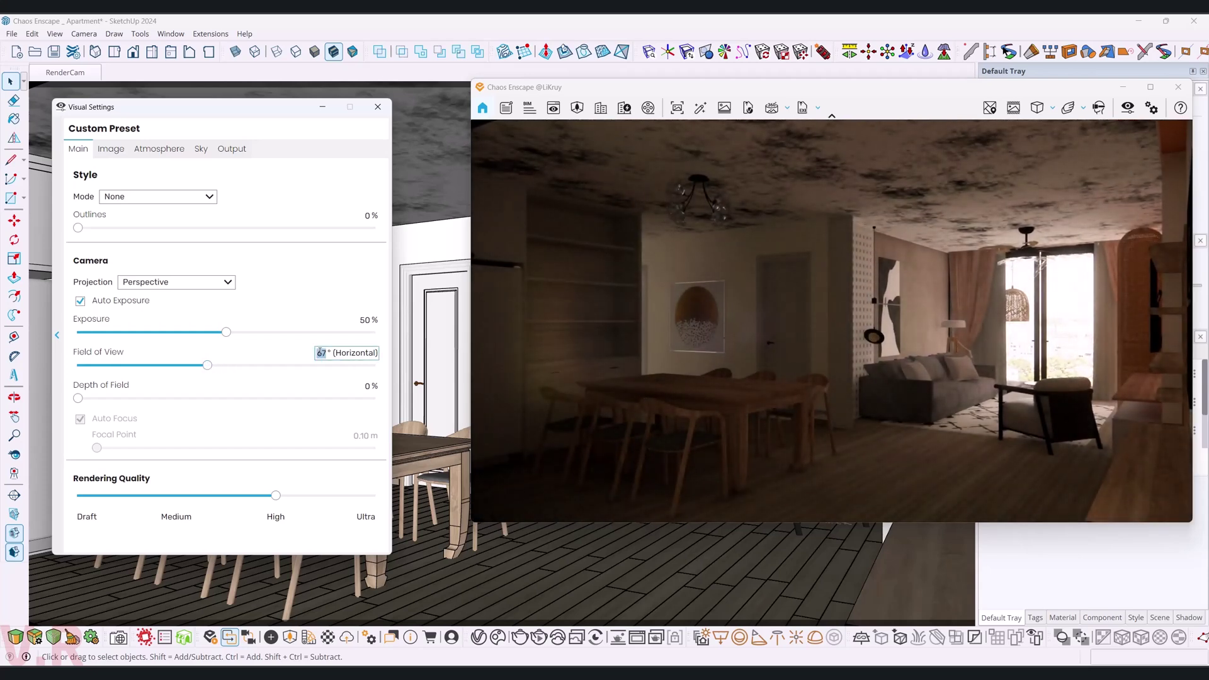
pyautogui.write('65')
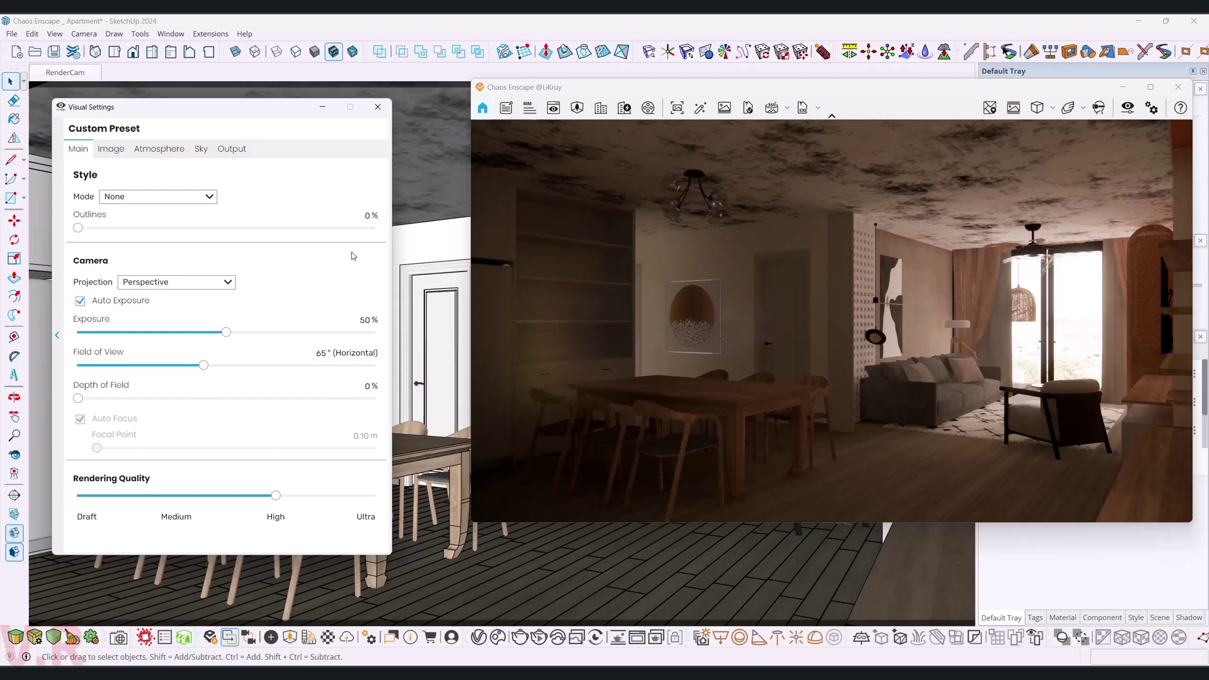
# Light the sky with the kloofendal_overcast_puresky_4k.hdr skybox, sun from its brightest point, rotated 233°.
pyautogui.click(202, 150)
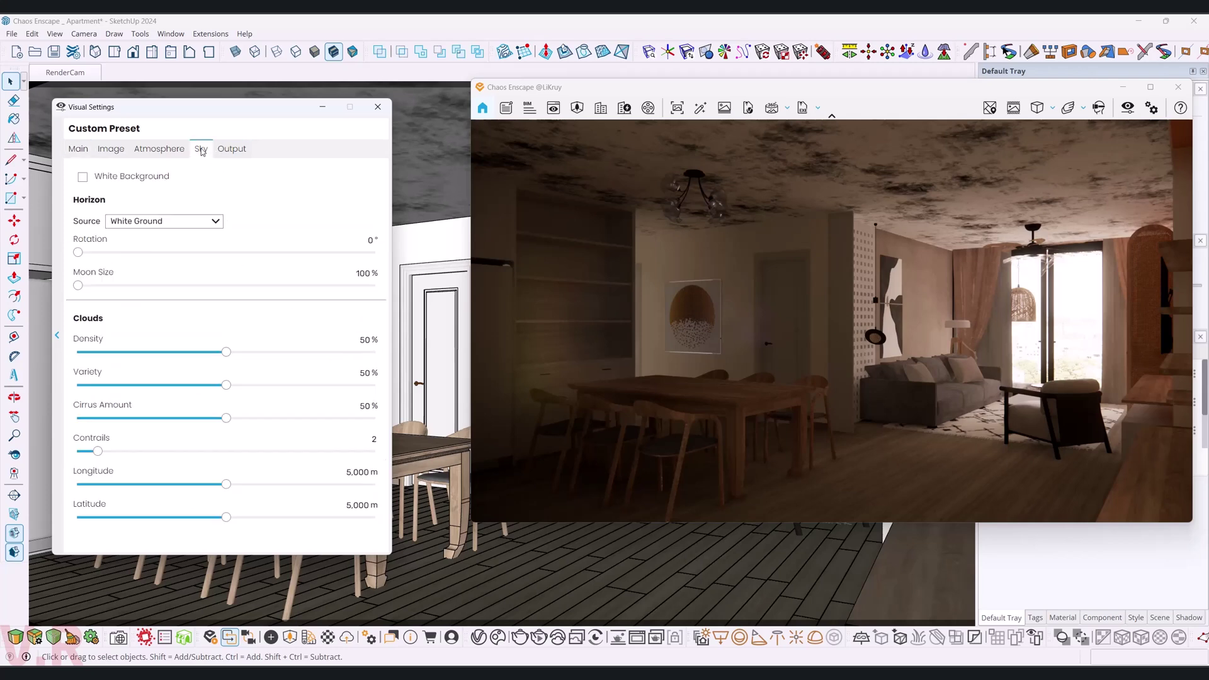
pyautogui.click(138, 221)
pyautogui.click(124, 248)
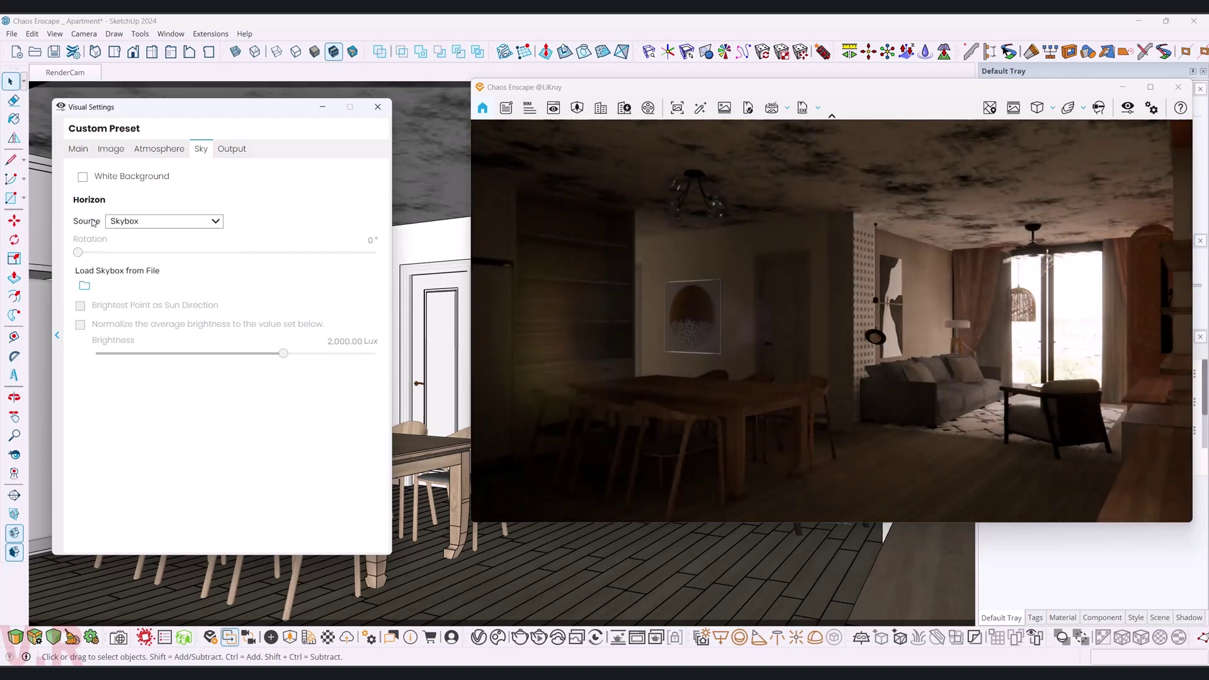
pyautogui.click(85, 285)
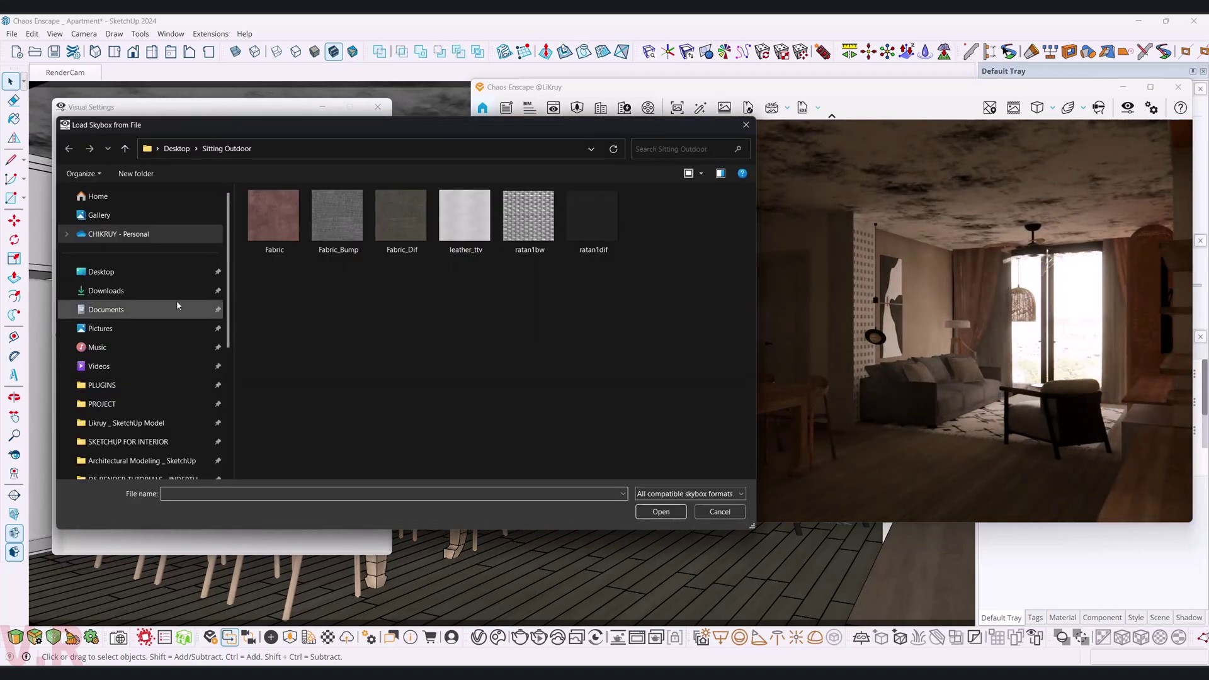
pyautogui.click(529, 217)
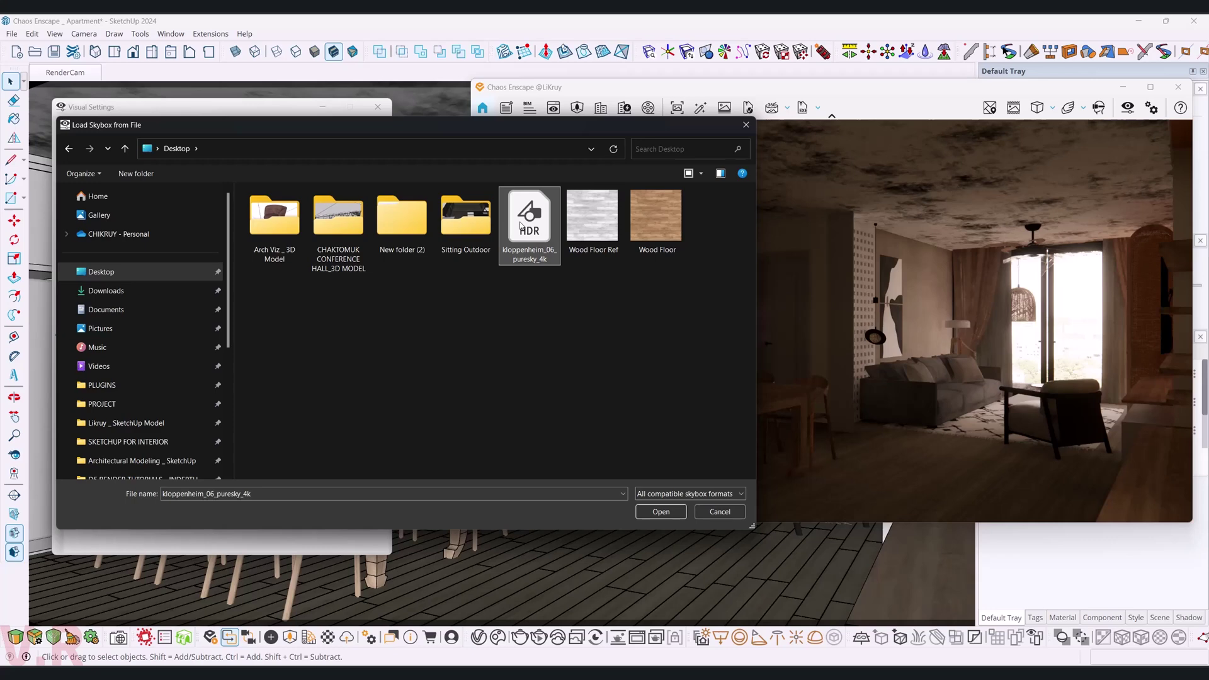
pyautogui.click(135, 291)
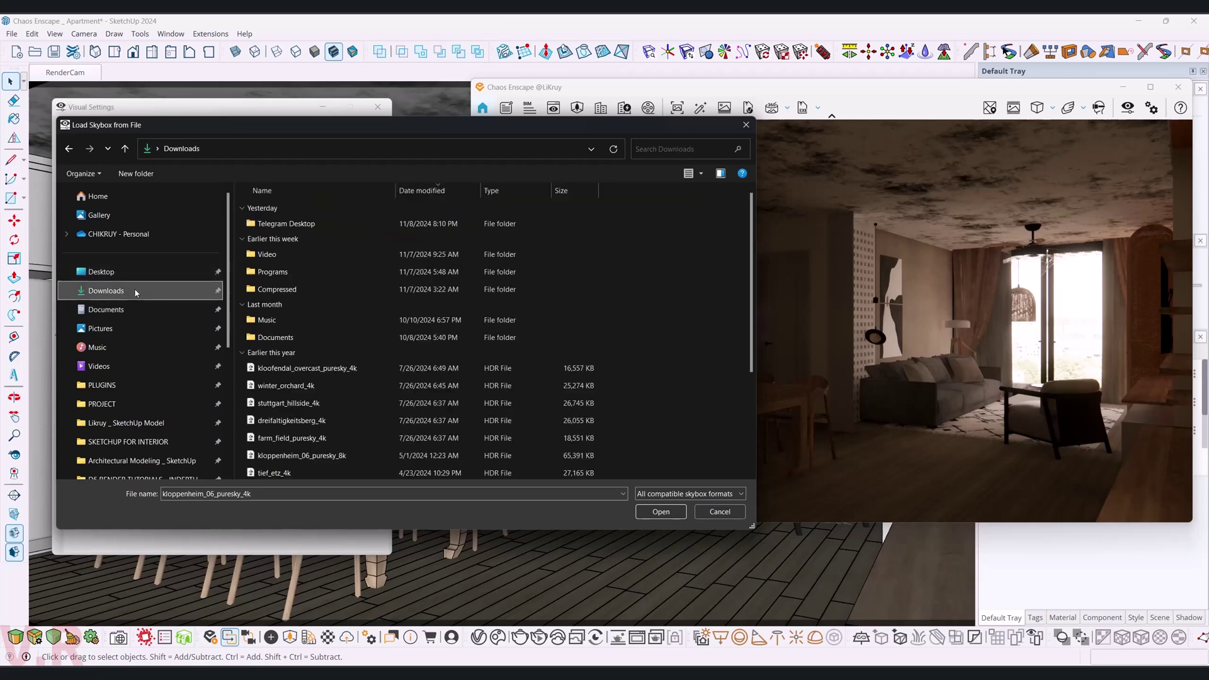
pyautogui.click(318, 371)
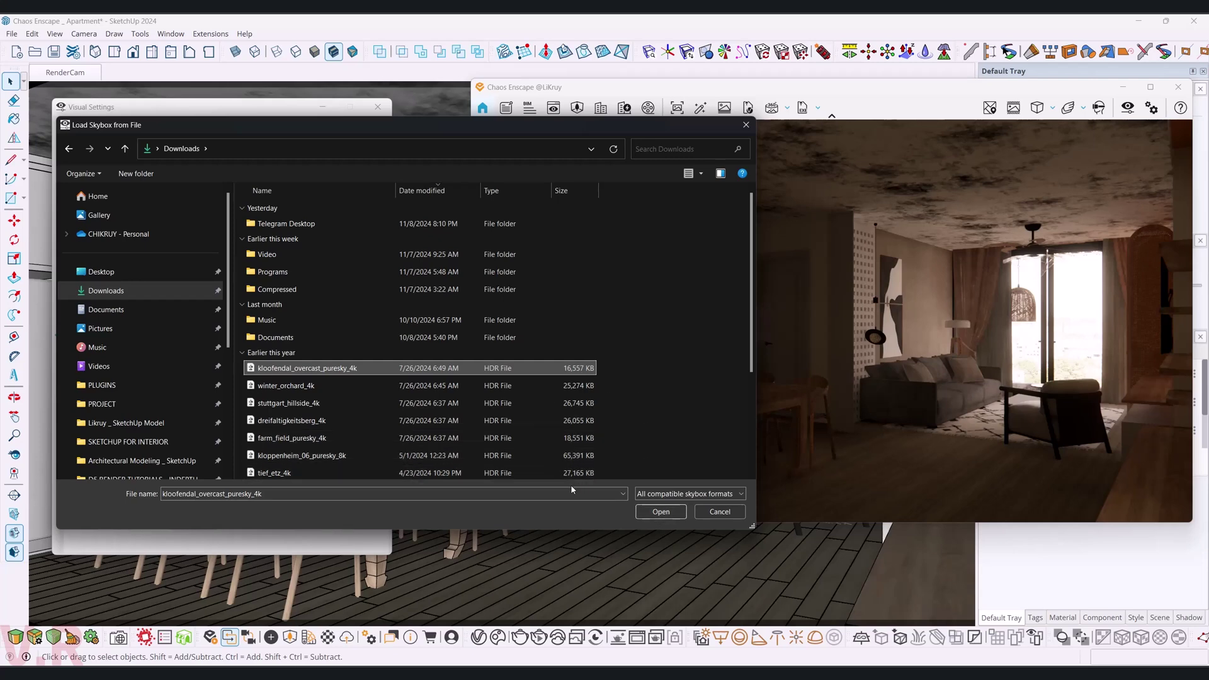
pyautogui.click(660, 511)
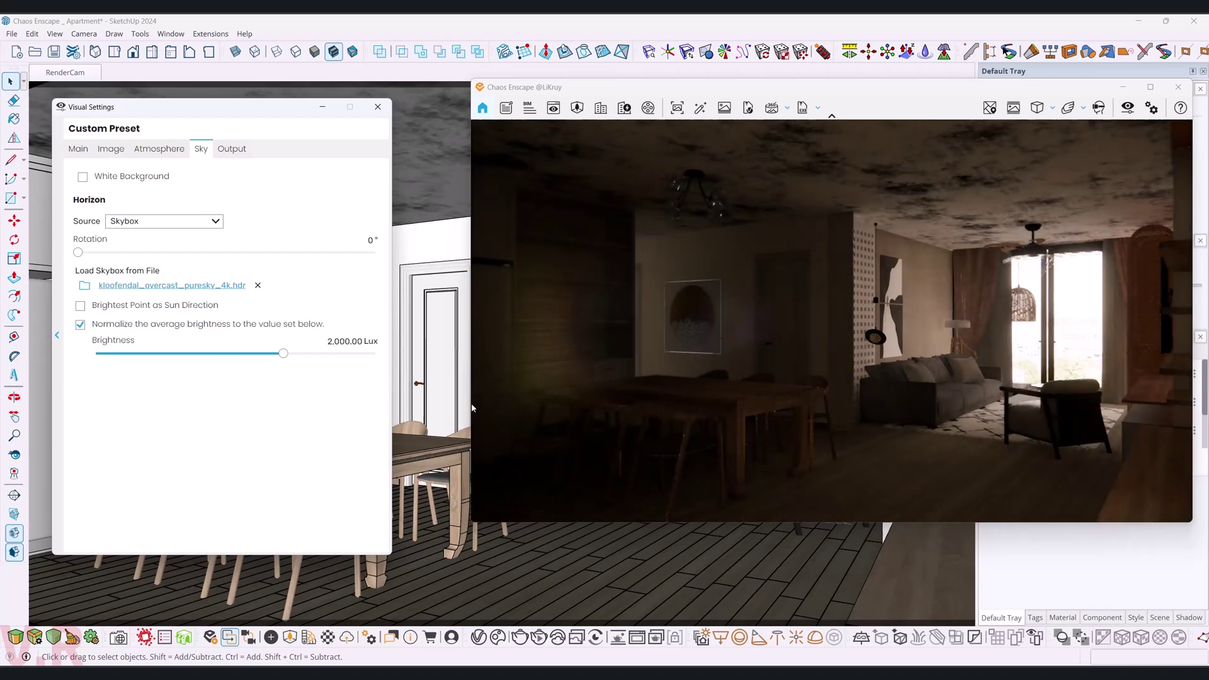
pyautogui.click(95, 307)
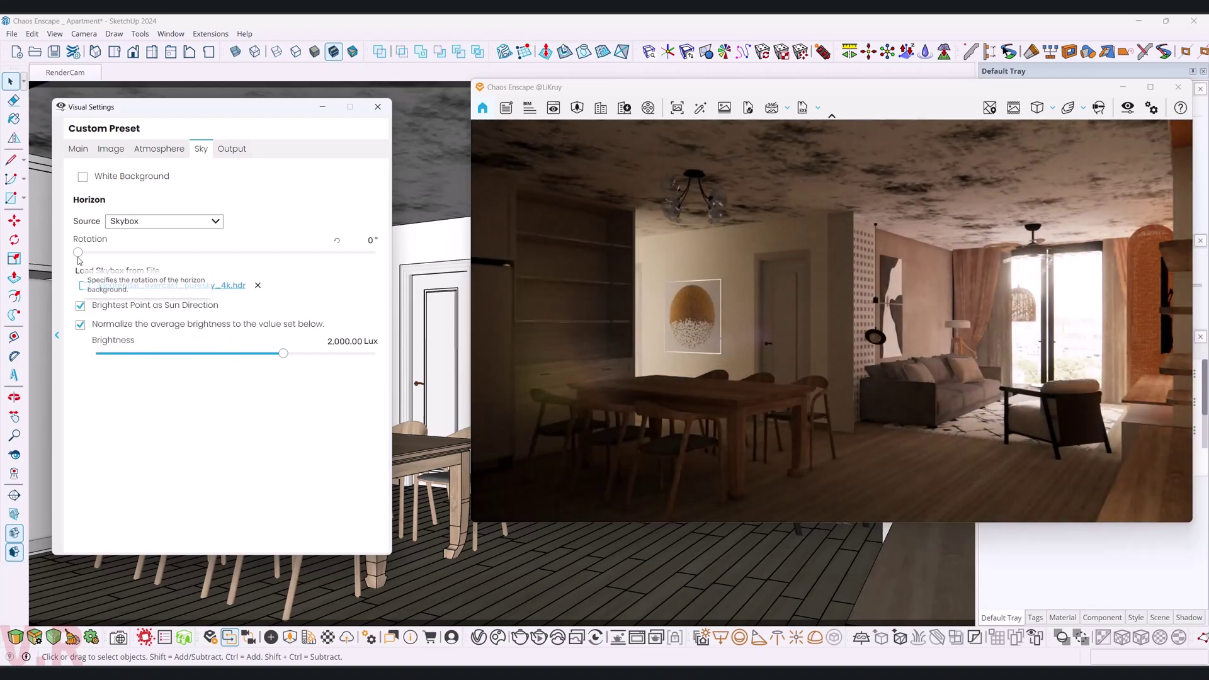
pyautogui.moveTo(78, 253); pyautogui.dragTo(270, 252)
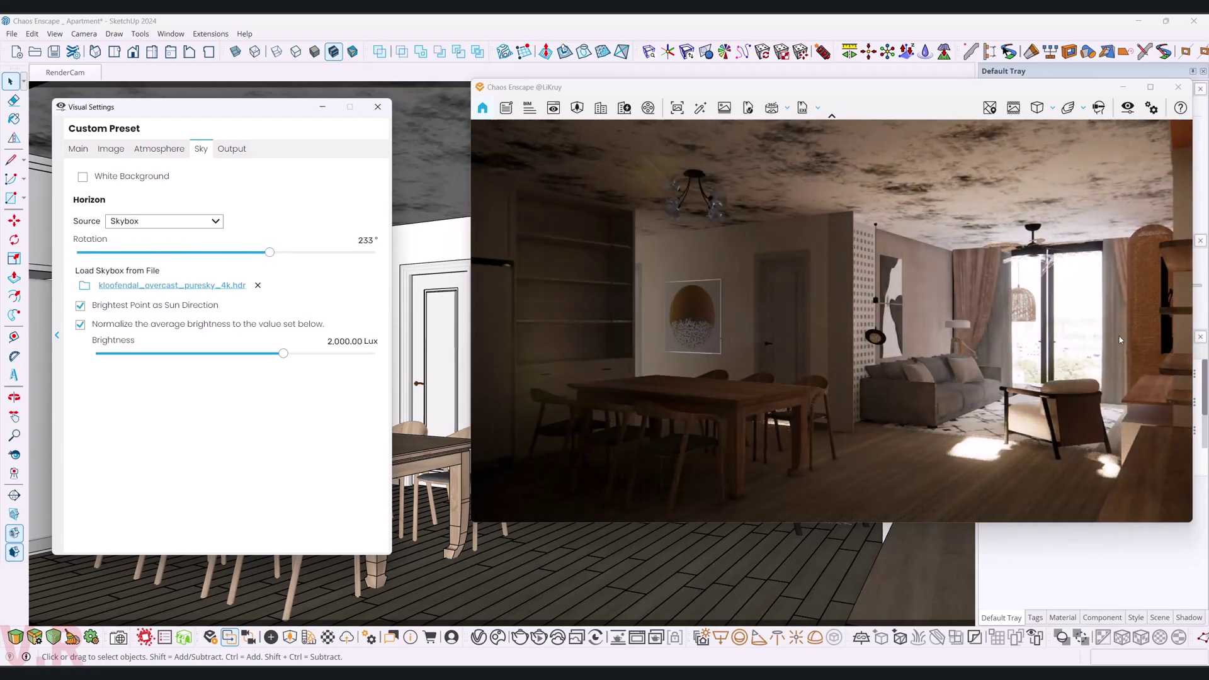
# Disable Auto Exposure, set skybox rotation to 231°, and move the render window lower.
pyautogui.click(78, 149)
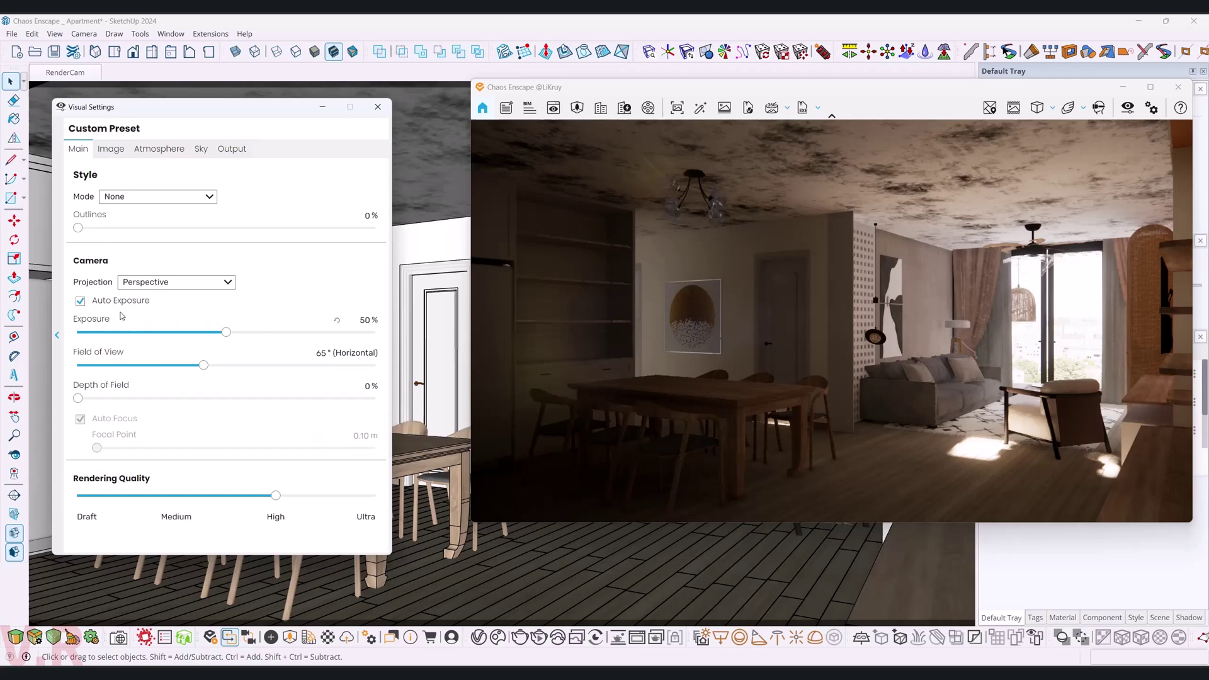
pyautogui.click(80, 302)
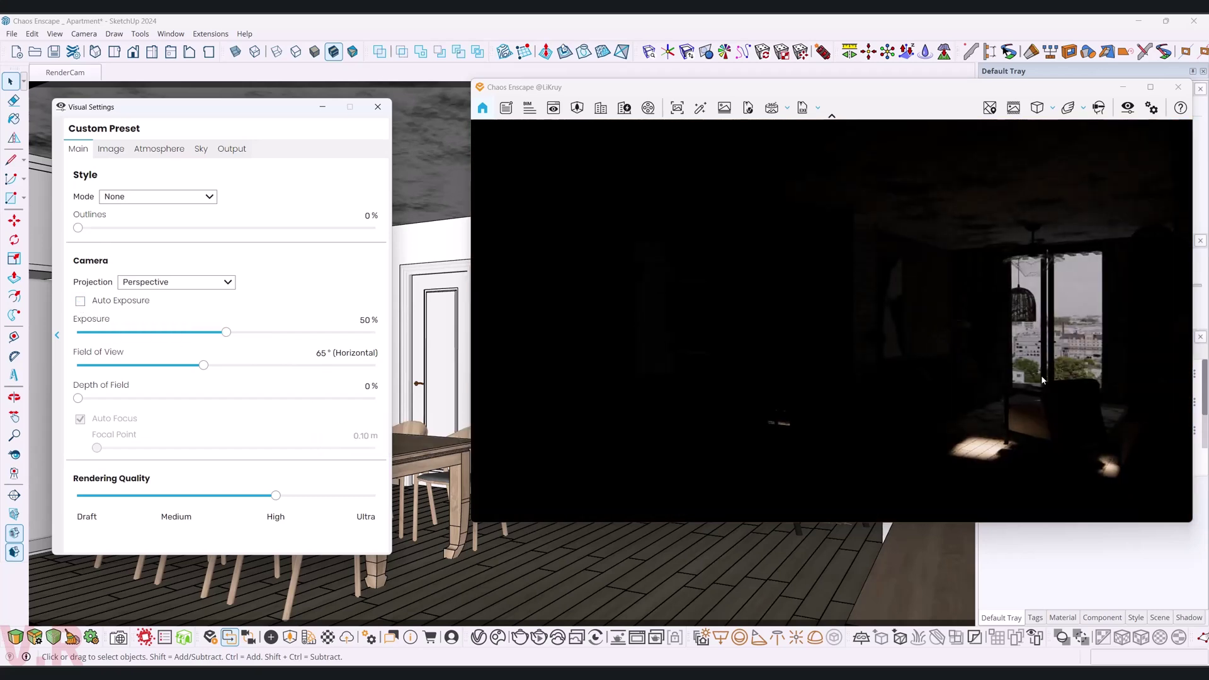
pyautogui.click(201, 150)
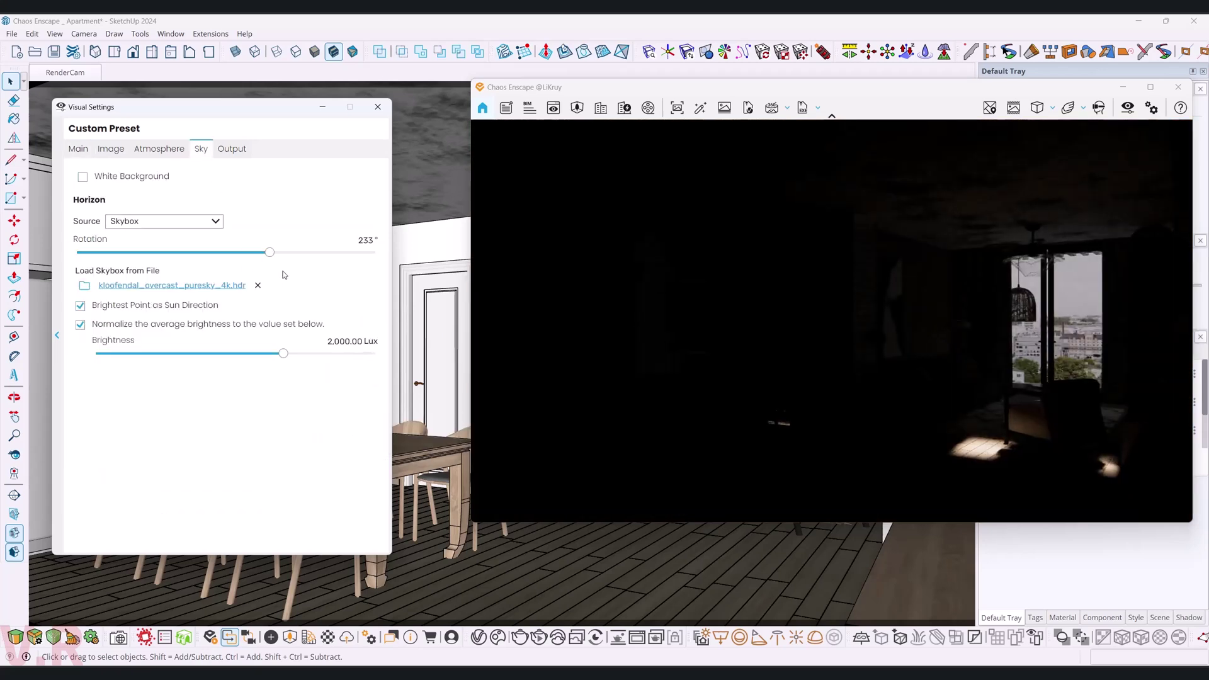
pyautogui.moveTo(272, 253)
pyautogui.mouseDown()
pyautogui.moveTo(141, 263)
pyautogui.moveTo(294, 253)
pyautogui.moveTo(264, 253)
pyautogui.moveTo(270, 262)
pyautogui.mouseUp()
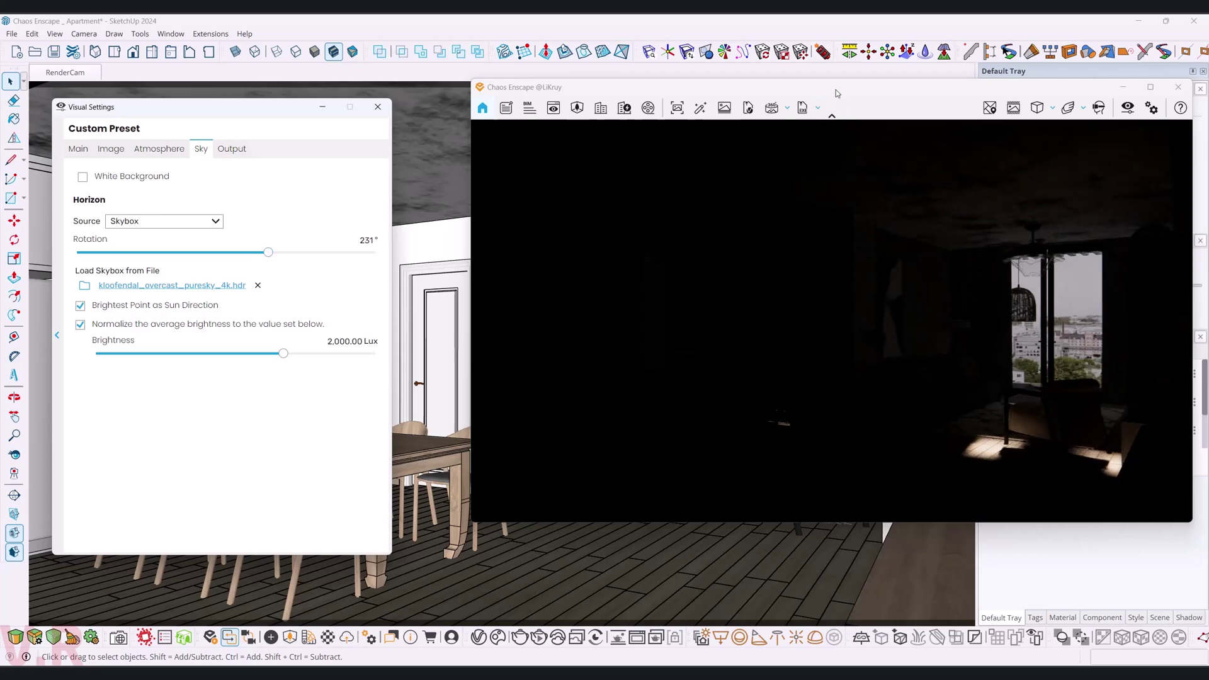
pyautogui.moveTo(836, 93)
pyautogui.mouseDown()
pyautogui.moveTo(805, 411)
pyautogui.moveTo(871, 158)
pyautogui.moveTo(857, 130)
pyautogui.mouseUp()
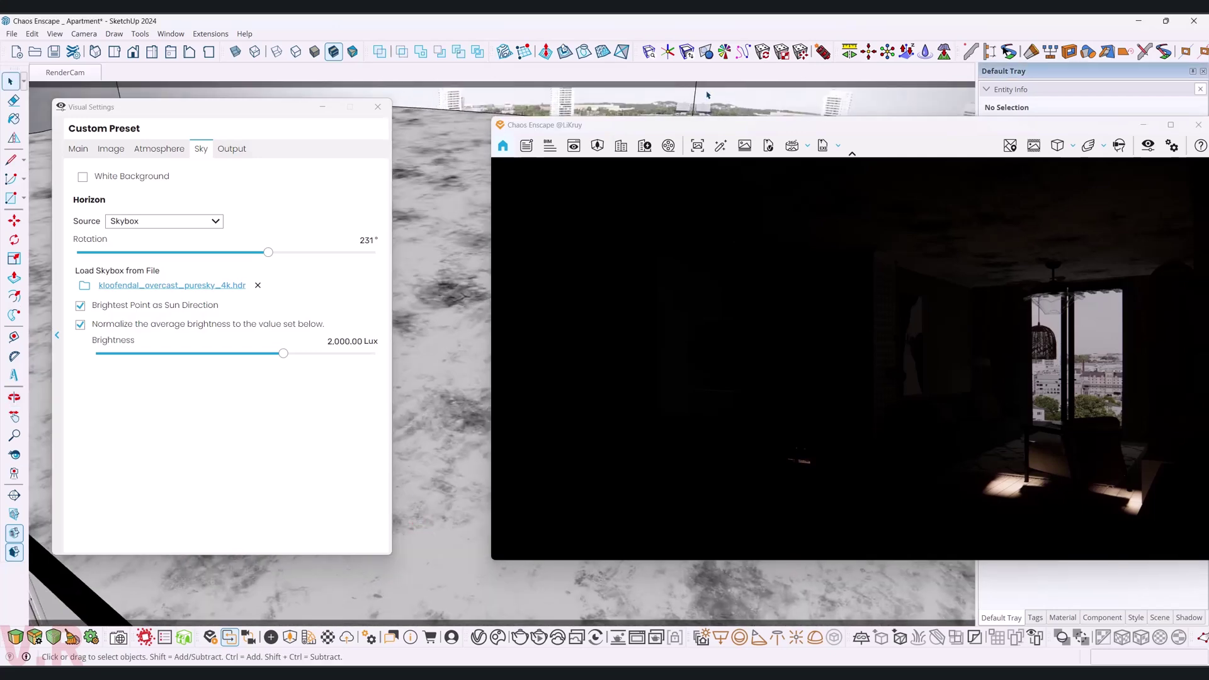
# Select the skybox panorama group and move it up about 6111 mm toward the room.
pyautogui.click(484, 246)
pyautogui.moveTo(484, 246); pyautogui.dragTo(445, 222, button='middle')
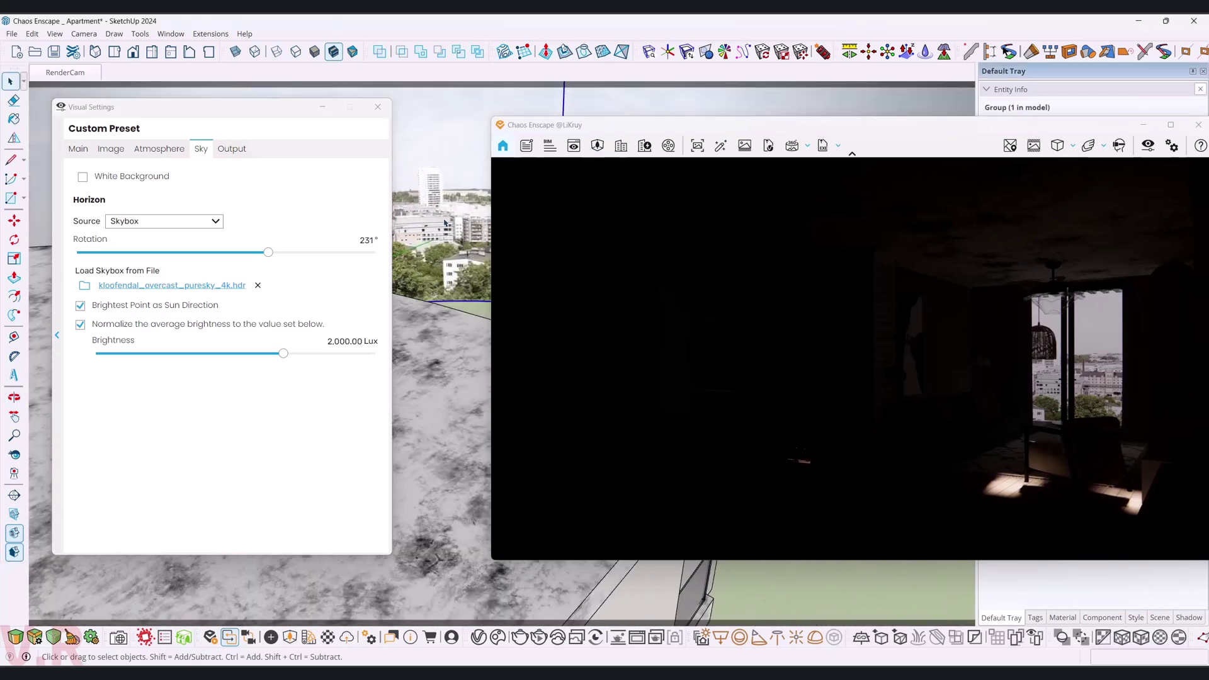
pyautogui.click(454, 237)
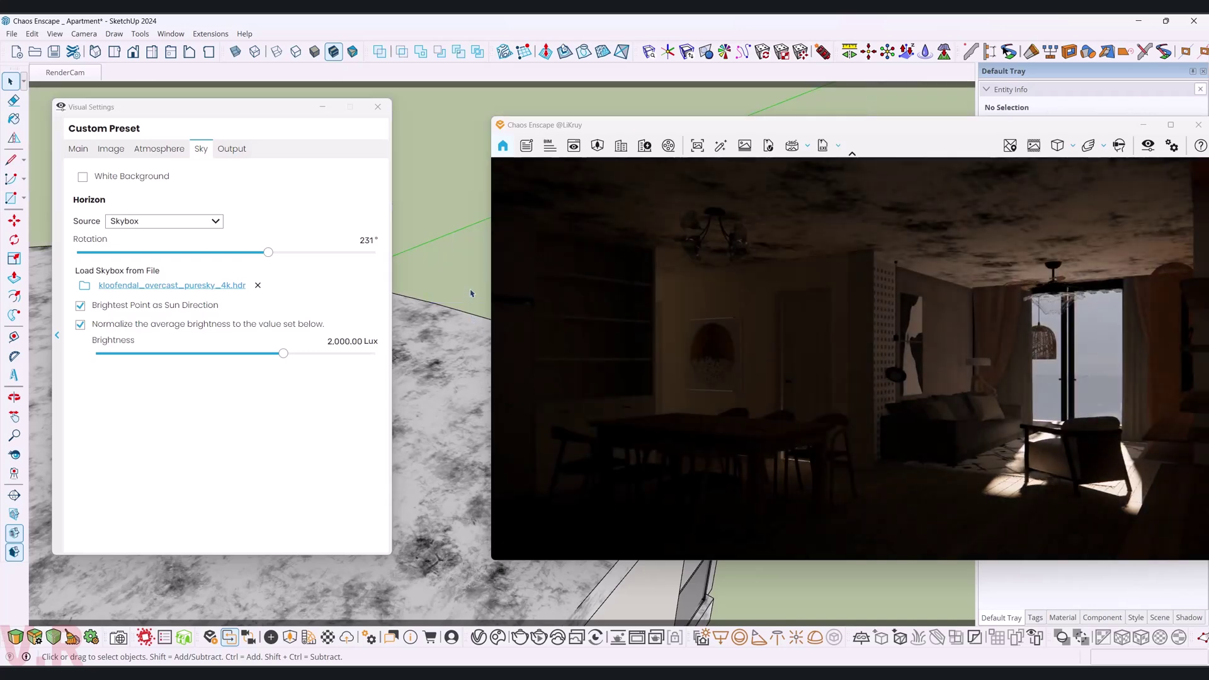
pyautogui.click(451, 366)
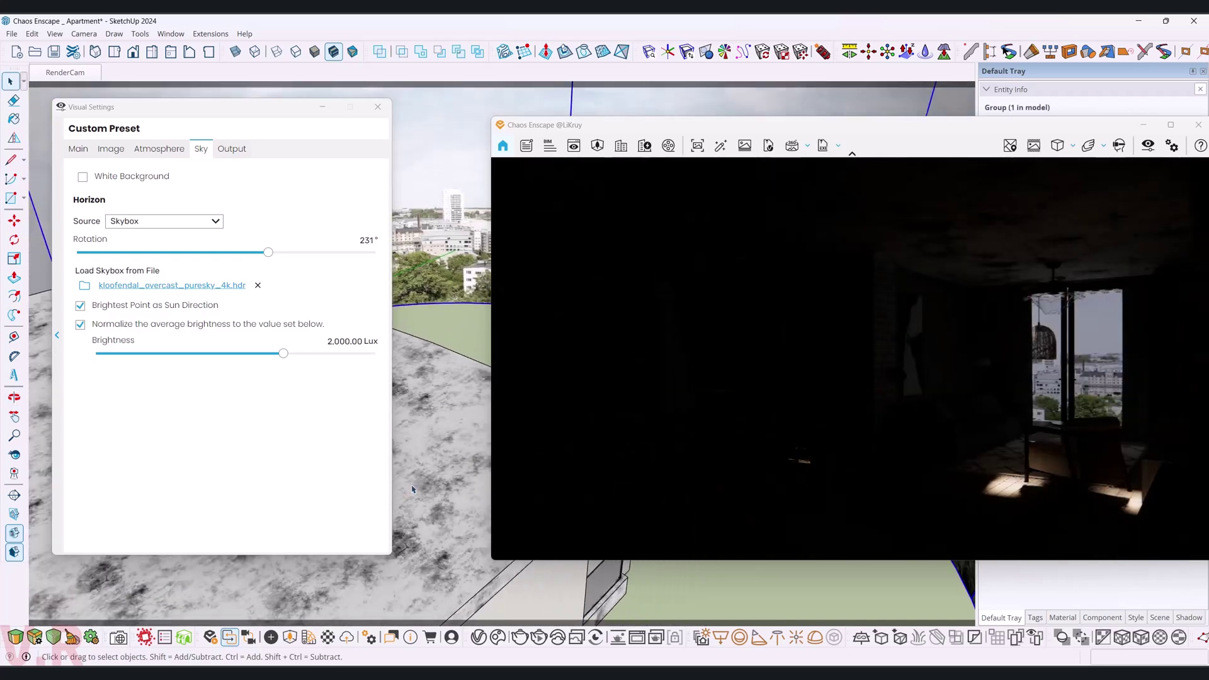
pyautogui.moveTo(413, 490)
pyautogui.mouseDown(button='middle')
pyautogui.moveTo(444, 360)
pyautogui.moveTo(403, 479)
pyautogui.mouseUp(button='middle')
pyautogui.press('m')
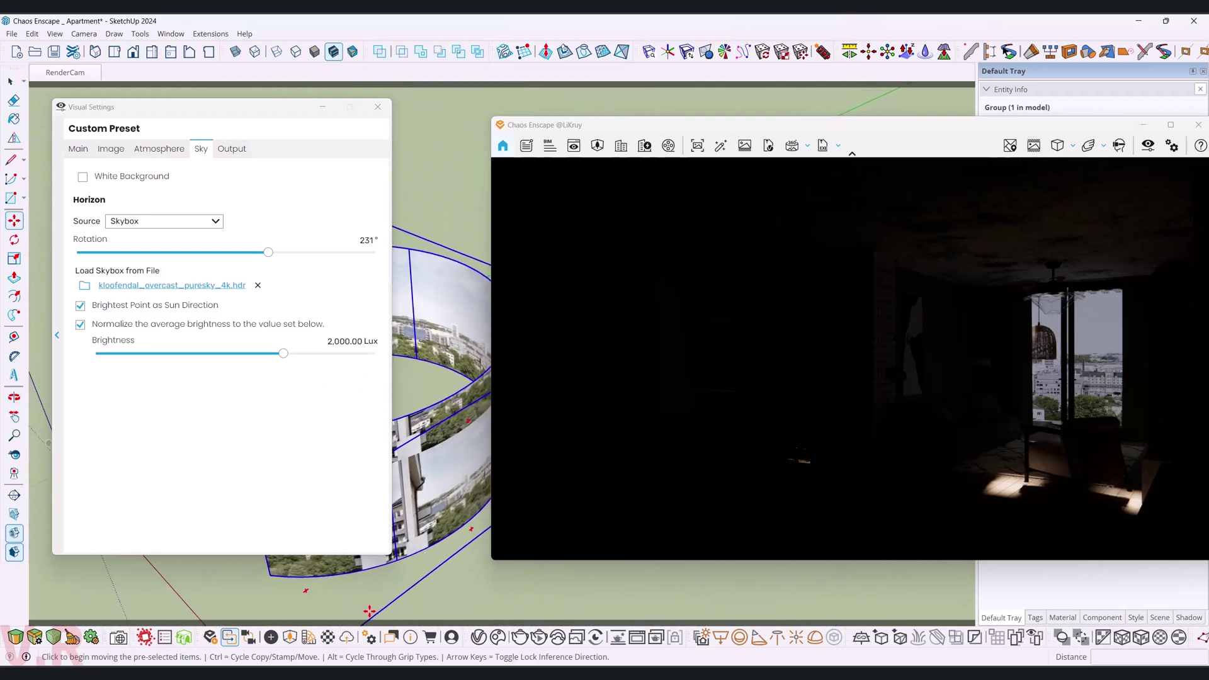
pyautogui.click(369, 610)
pyautogui.click(418, 541)
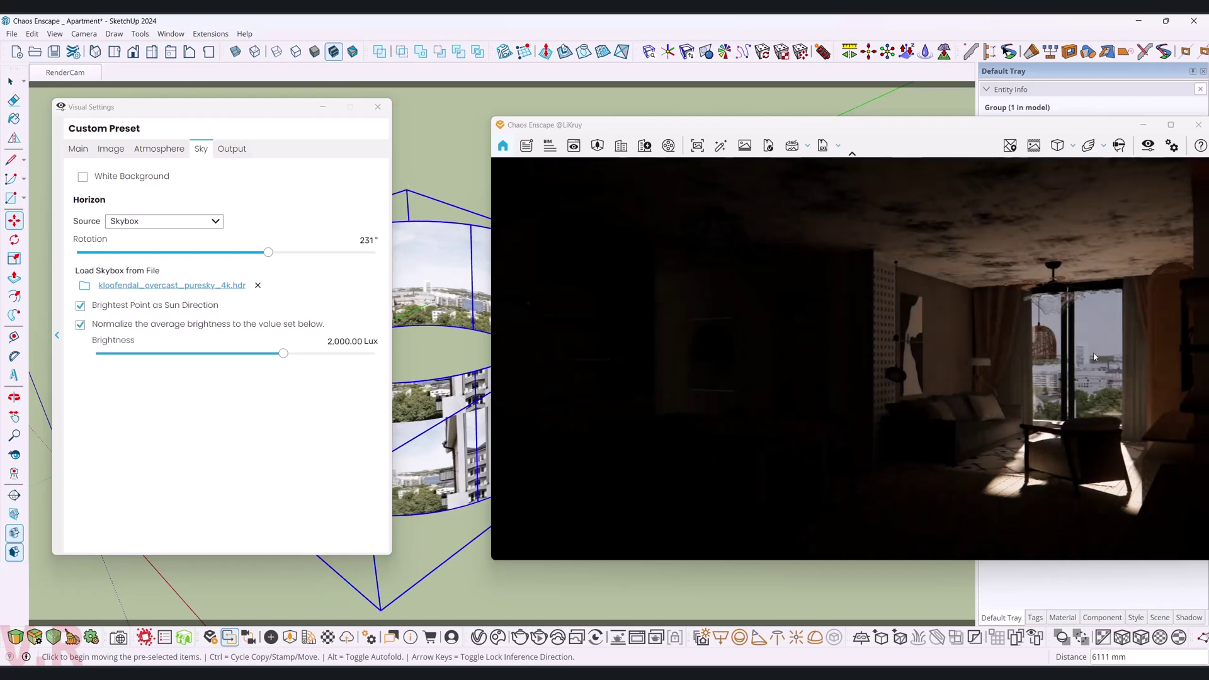
pyautogui.click(442, 594)
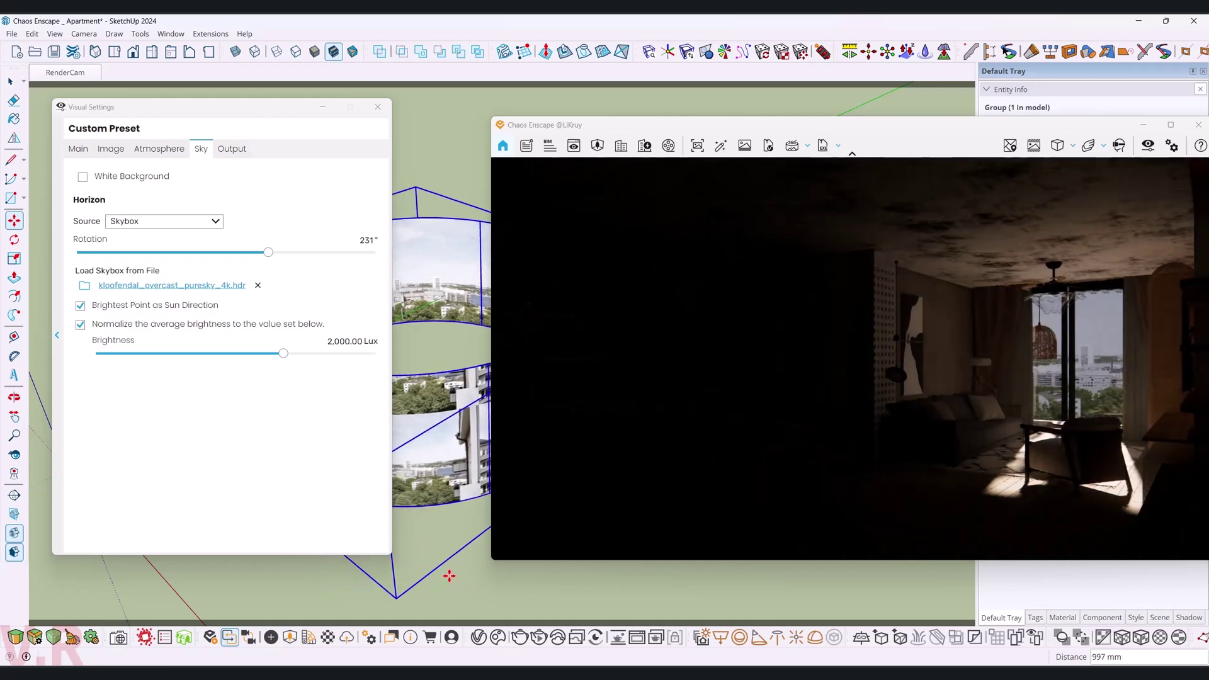
pyautogui.press('space')
# Return to the RenderCam view, shift the skybox group again, and rearrange the render window.
pyautogui.click(73, 73)
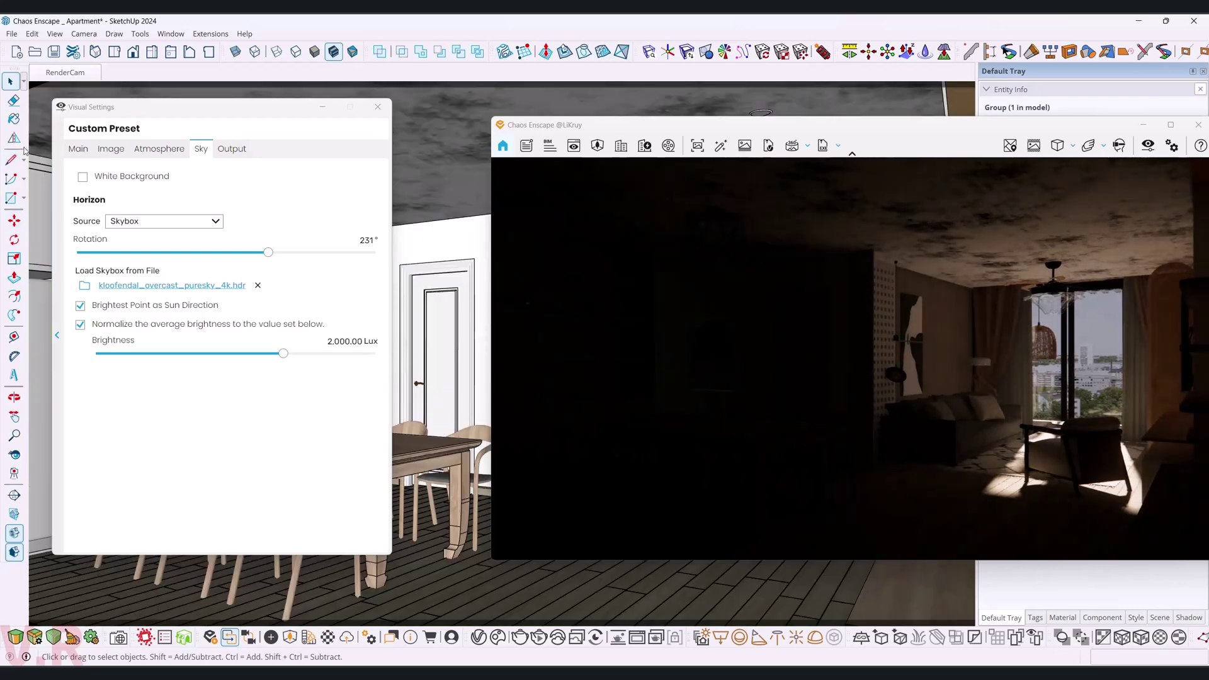
pyautogui.press('m')
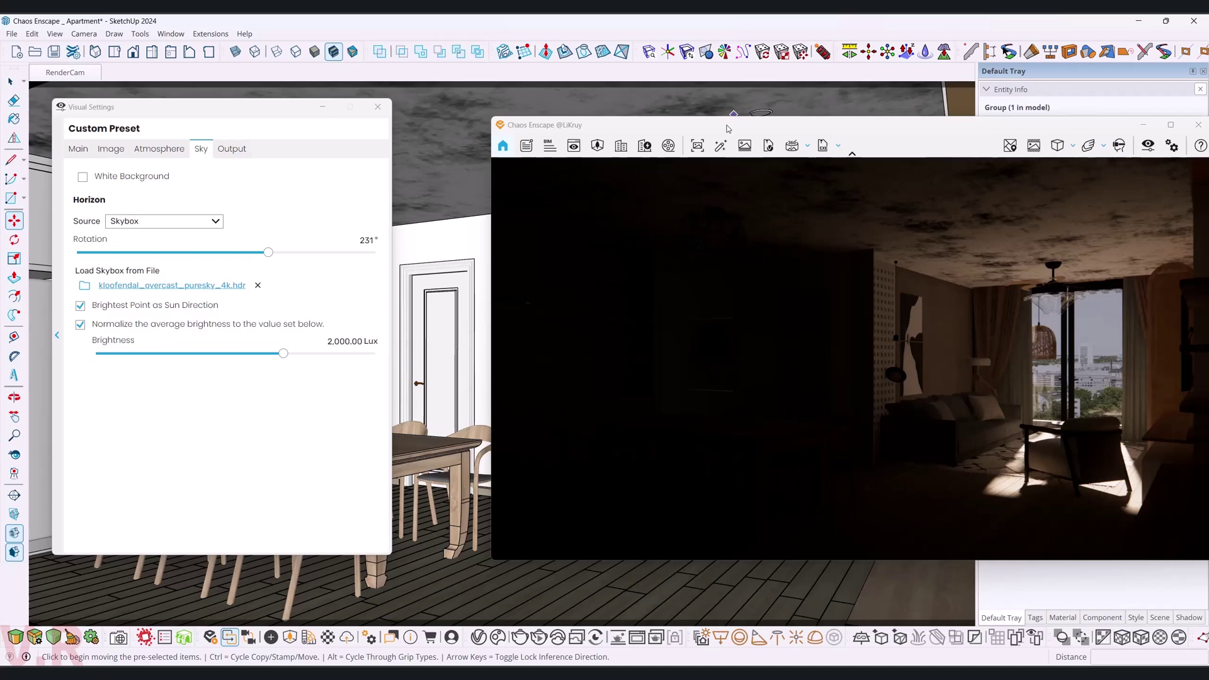
pyautogui.moveTo(730, 125); pyautogui.dragTo(647, 379)
pyautogui.click(499, 263)
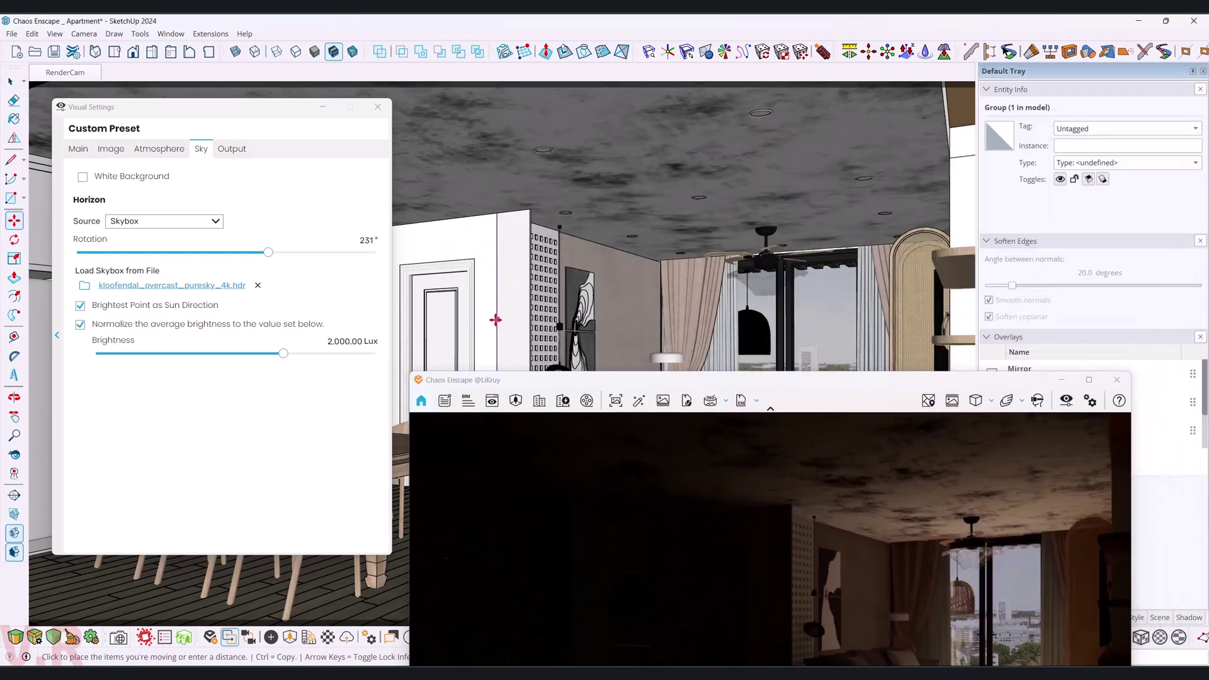
pyautogui.click(566, 348)
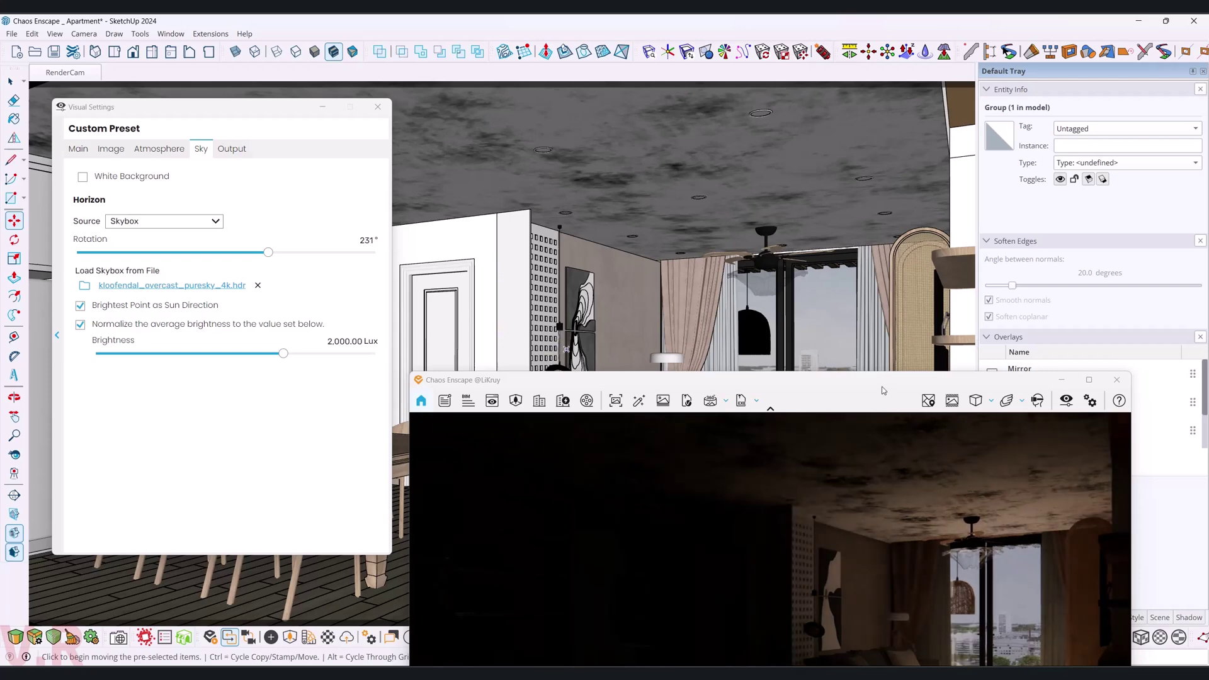
pyautogui.moveTo(883, 410); pyautogui.dragTo(901, 134)
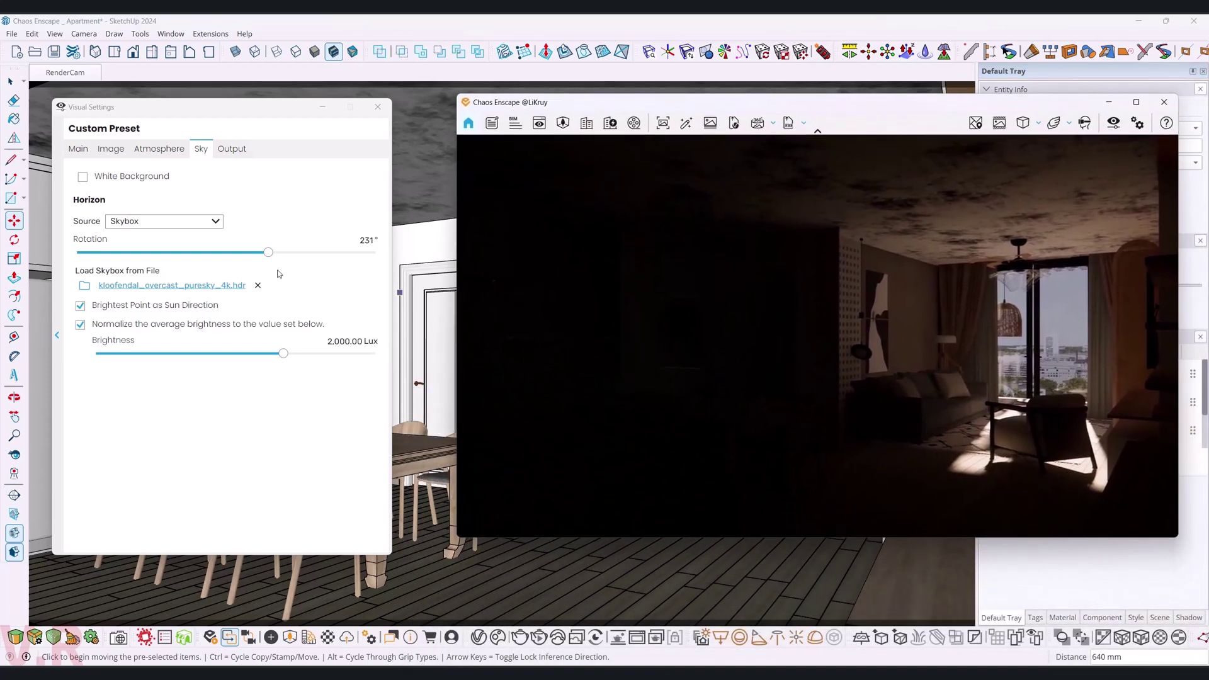
# Rotate the skybox to 245°, then select the Atmosphere Sun Brightness value for editing.
pyautogui.moveTo(269, 252); pyautogui.dragTo(280, 253)
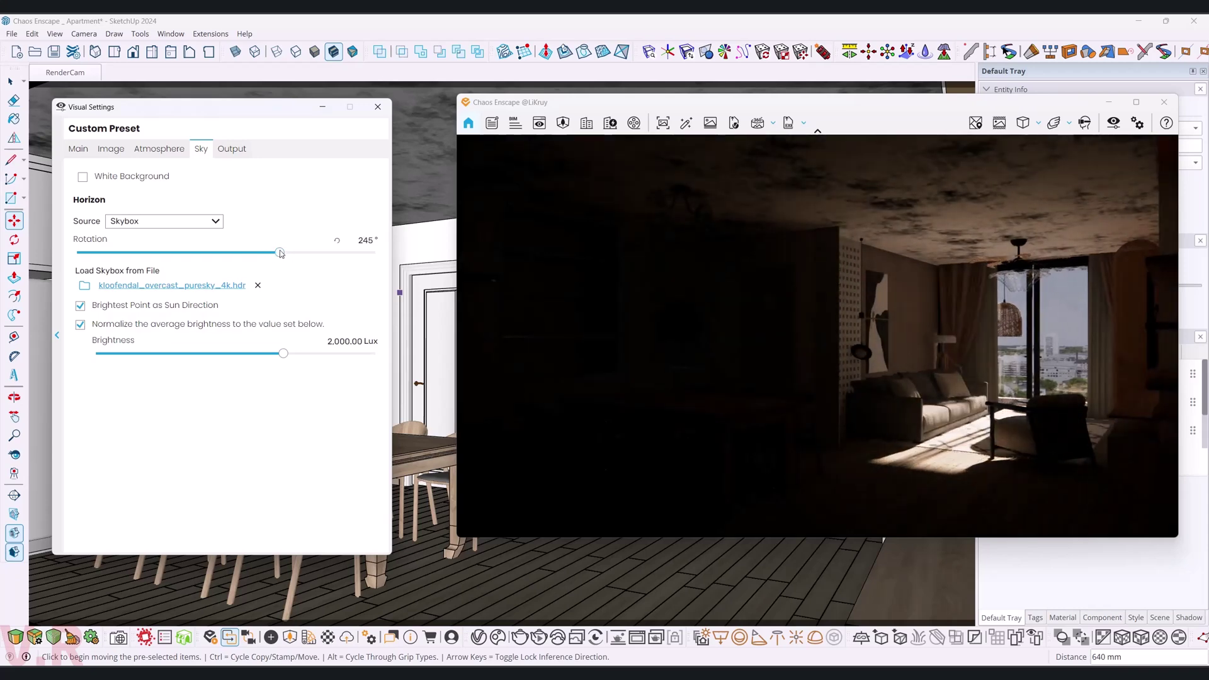
pyautogui.moveTo(280, 252); pyautogui.dragTo(280, 252)
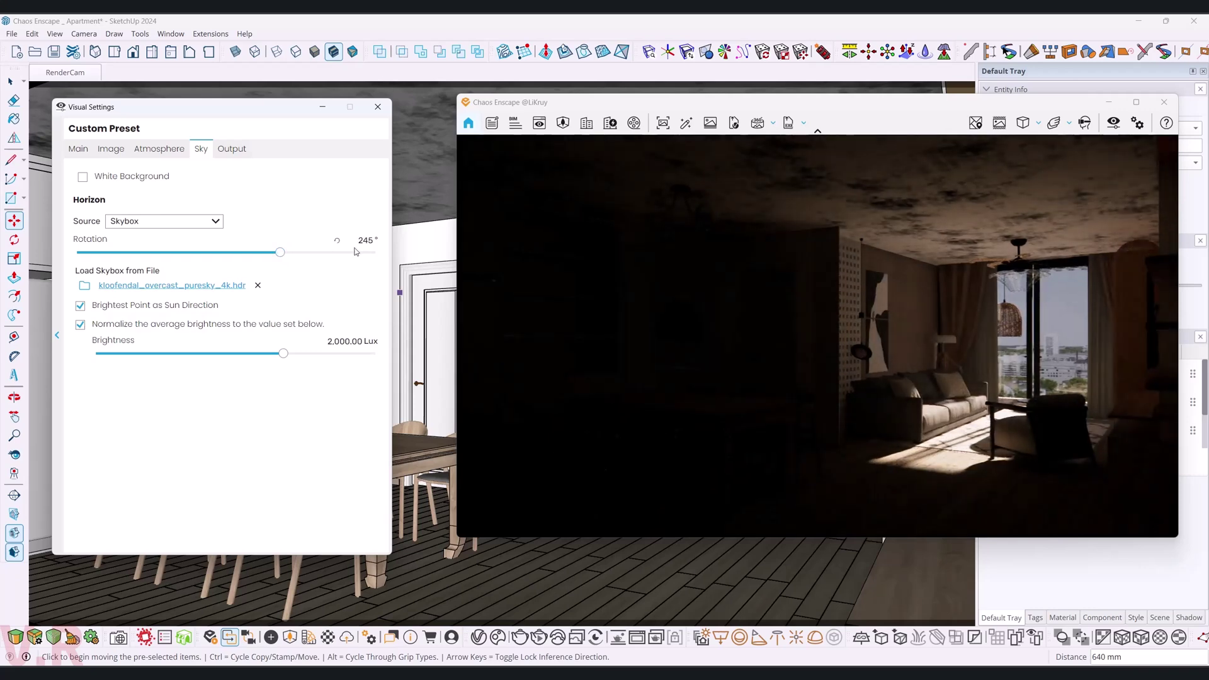
pyautogui.press('space')
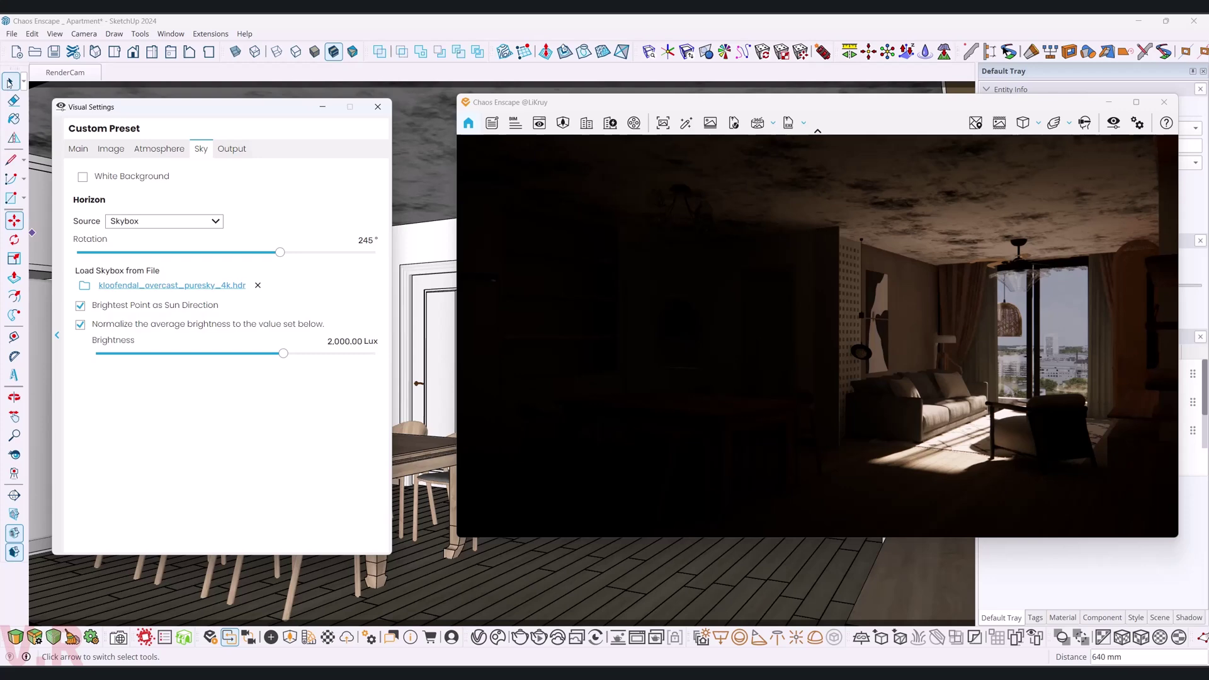
pyautogui.click(155, 149)
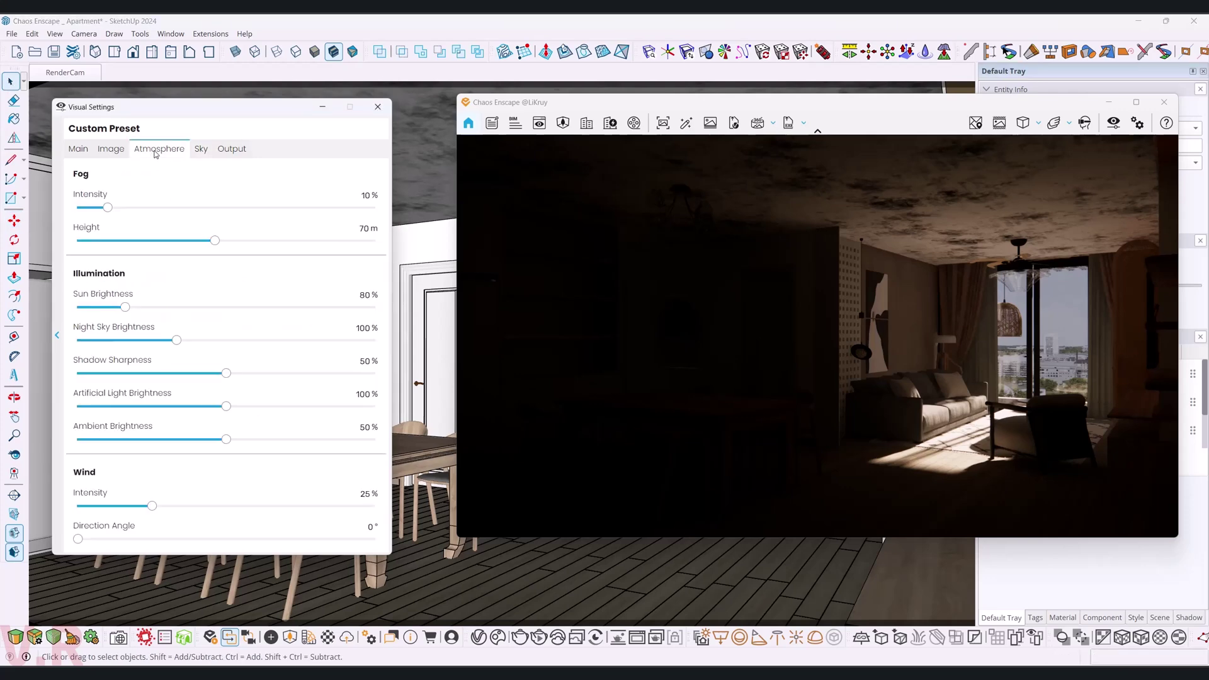
pyautogui.click(201, 149)
pyautogui.click(155, 150)
pyautogui.doubleClick(363, 294)
# Back on the Sky tab, raise the skybox brightness from 2,000 to 3,000 Lux.
pyautogui.click(238, 151)
pyautogui.click(200, 155)
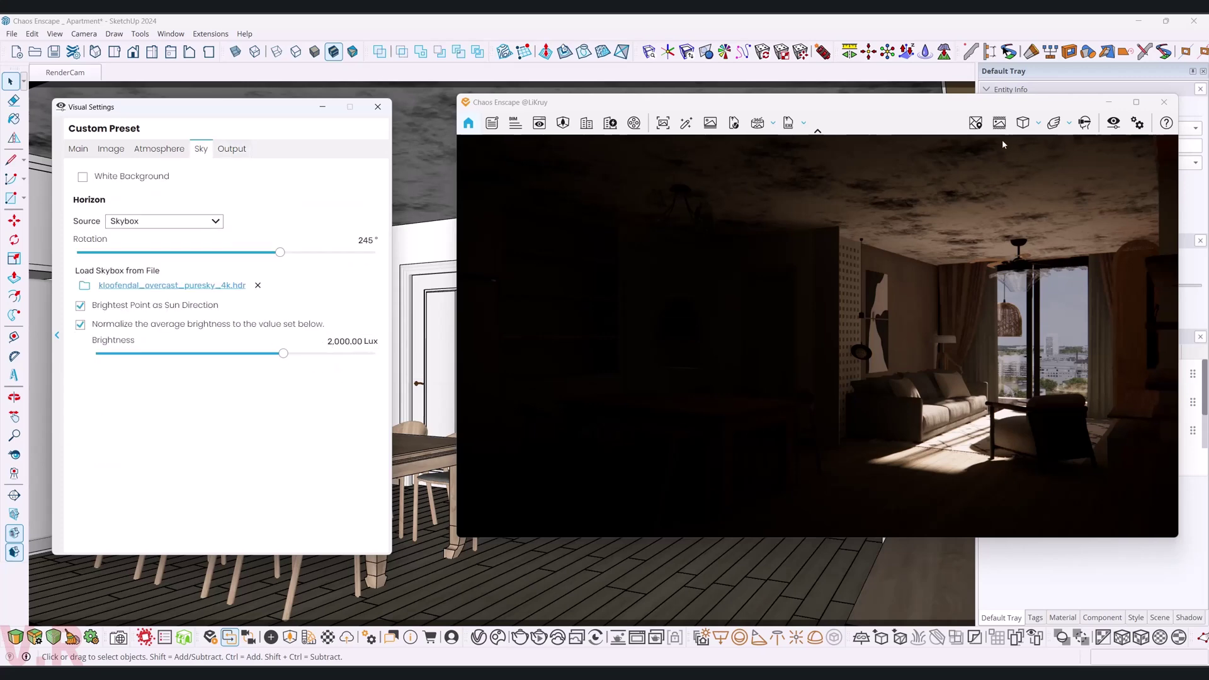
pyautogui.click(1000, 123)
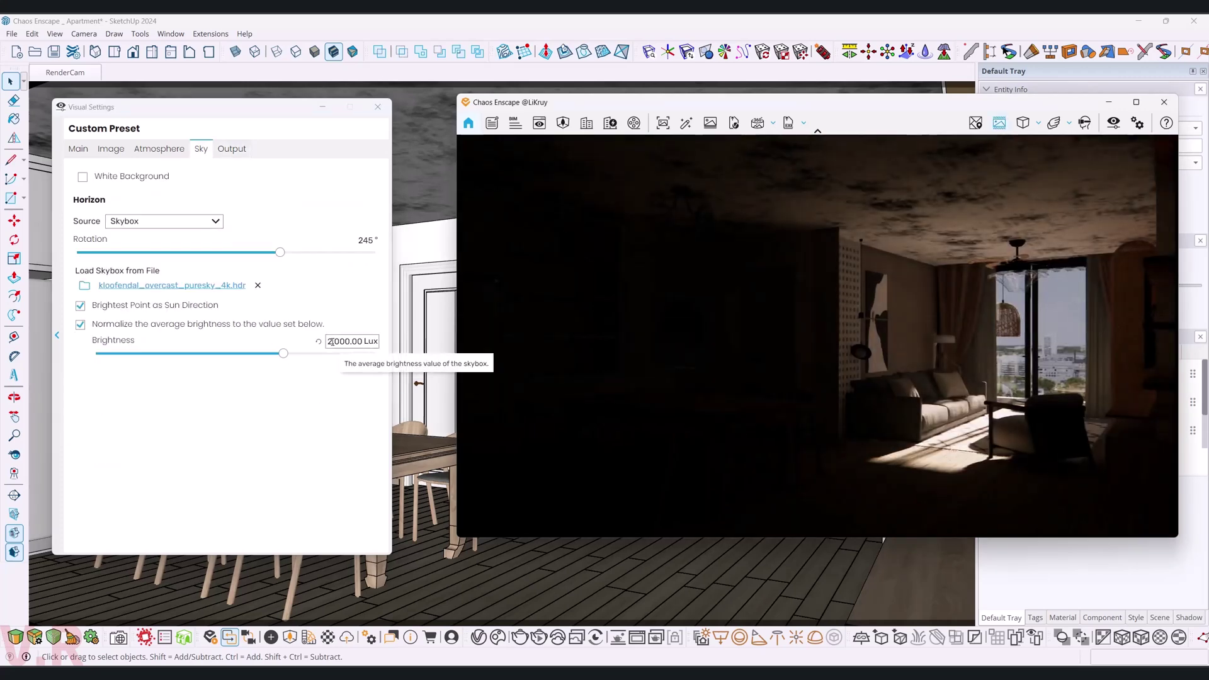
pyautogui.click(340, 342)
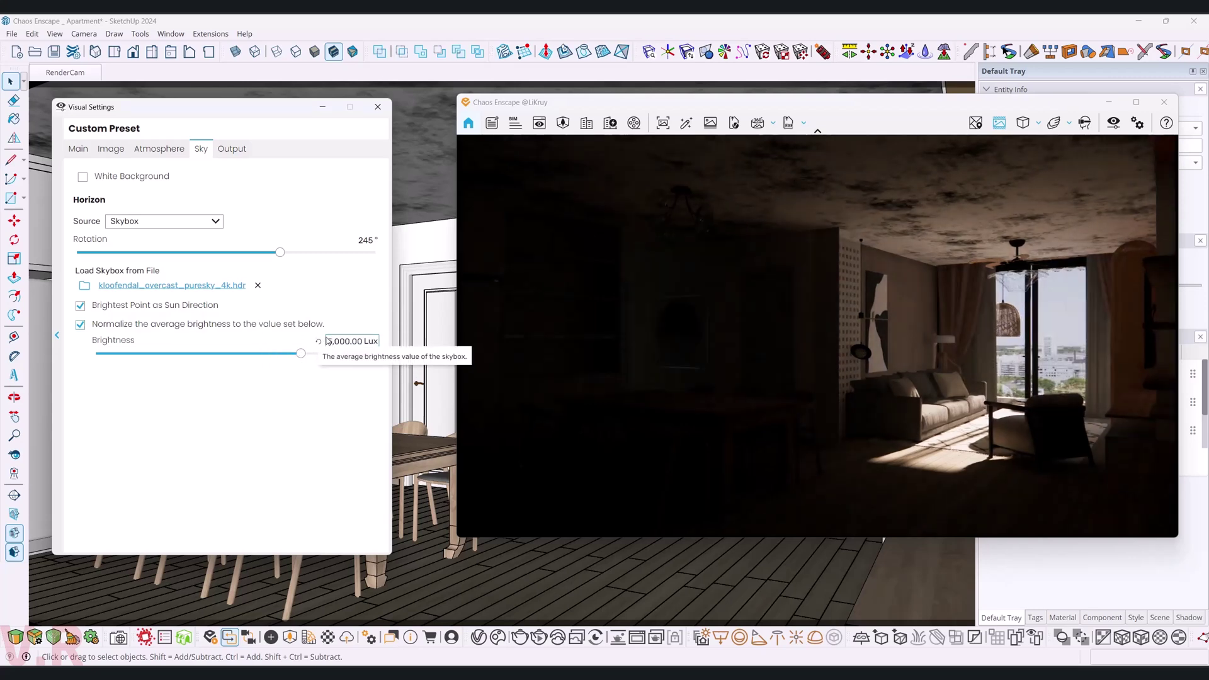
# Lower the atmosphere Sun Brightness from 80%, entering 25 and then 15.
pyautogui.click(153, 148)
pyautogui.click(366, 295)
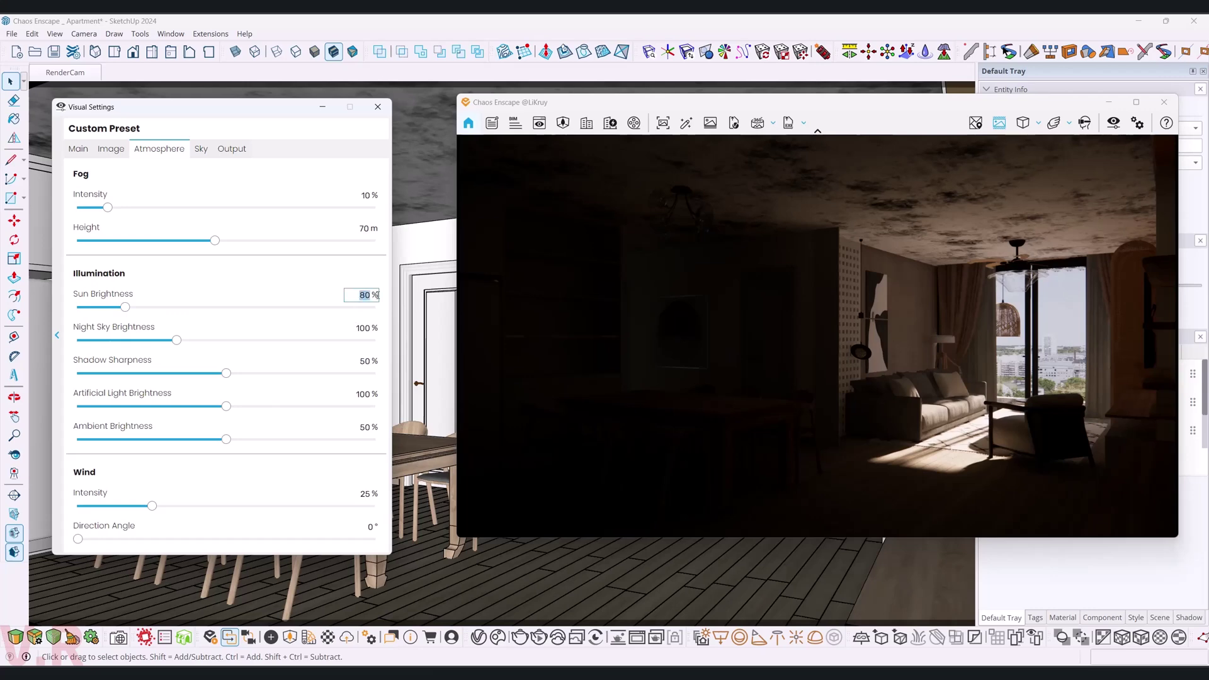
pyautogui.write('25')
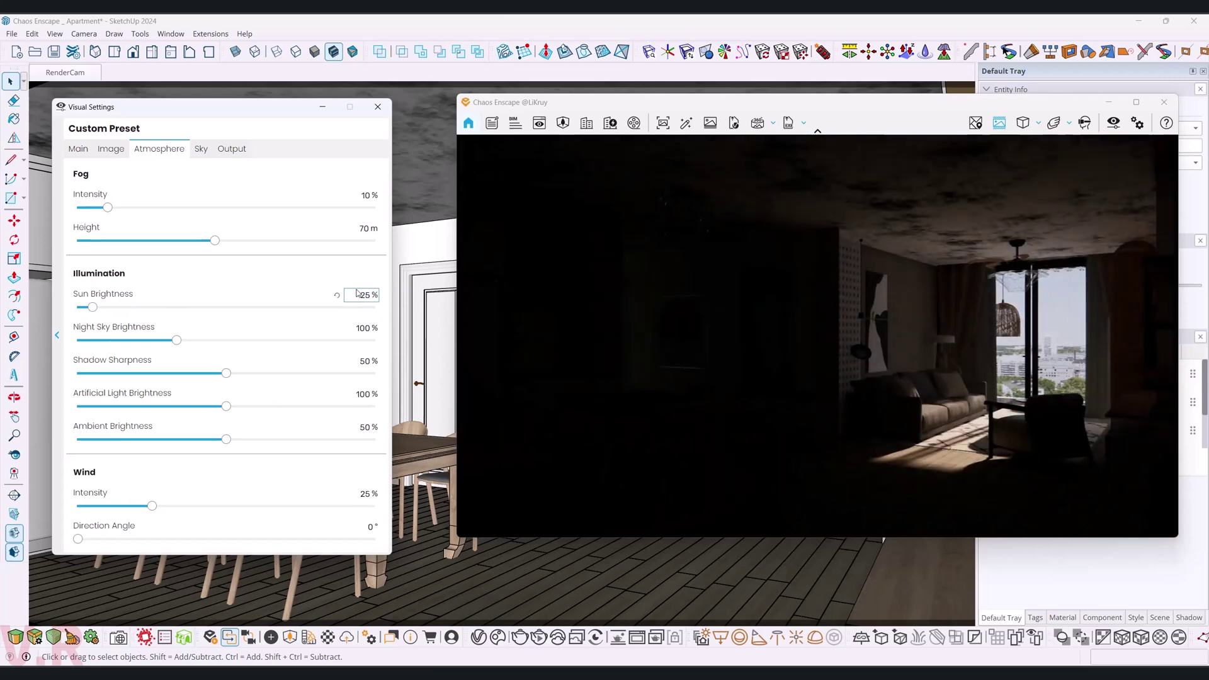
pyautogui.click(363, 294)
pyautogui.write('15')
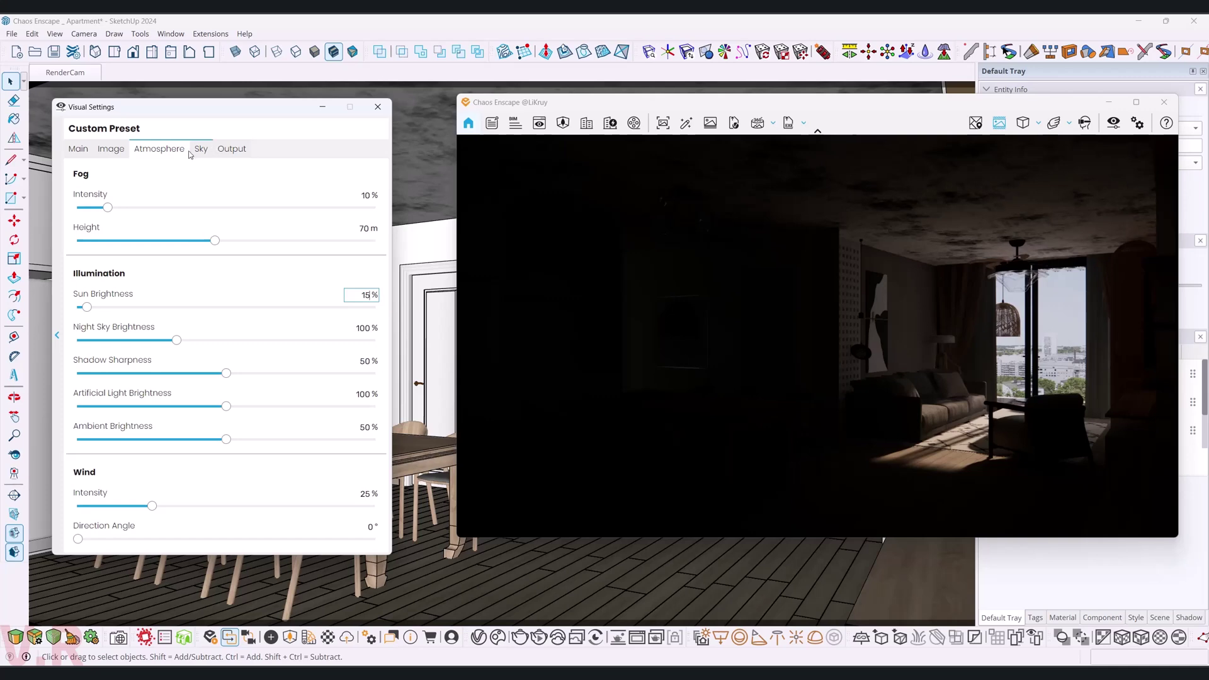
pyautogui.write('2')
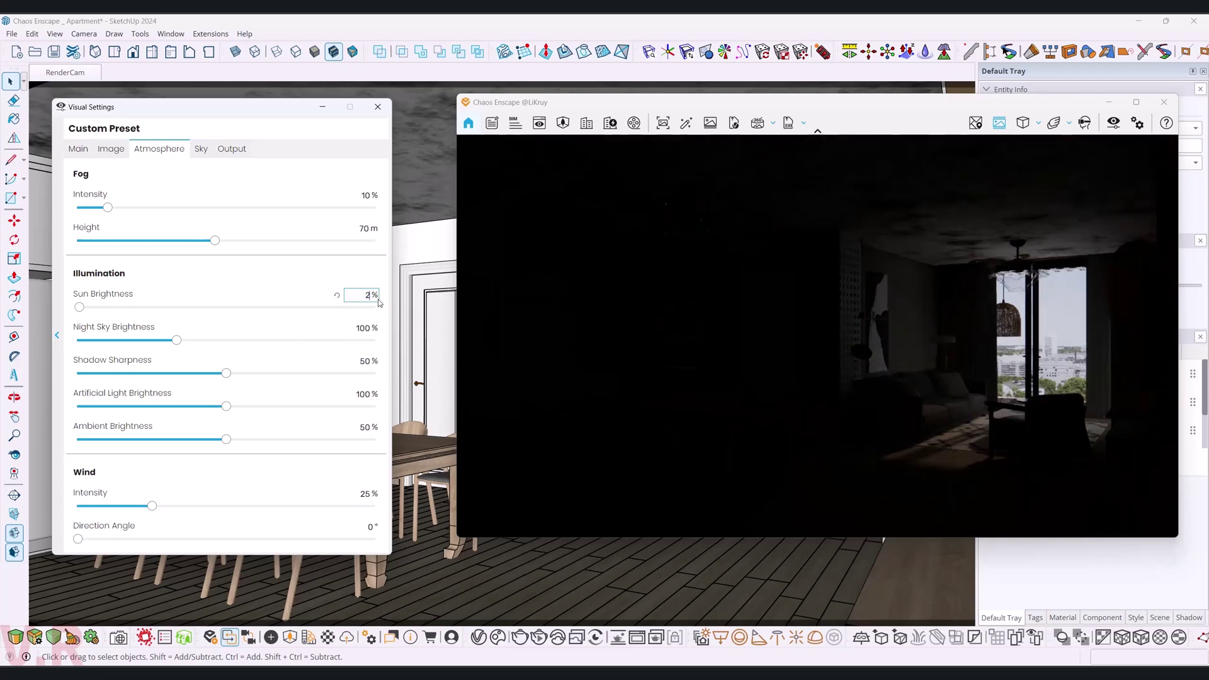
pyautogui.write('0')
# Set the camera exposure to 52% on the Main tab.
pyautogui.click(78, 149)
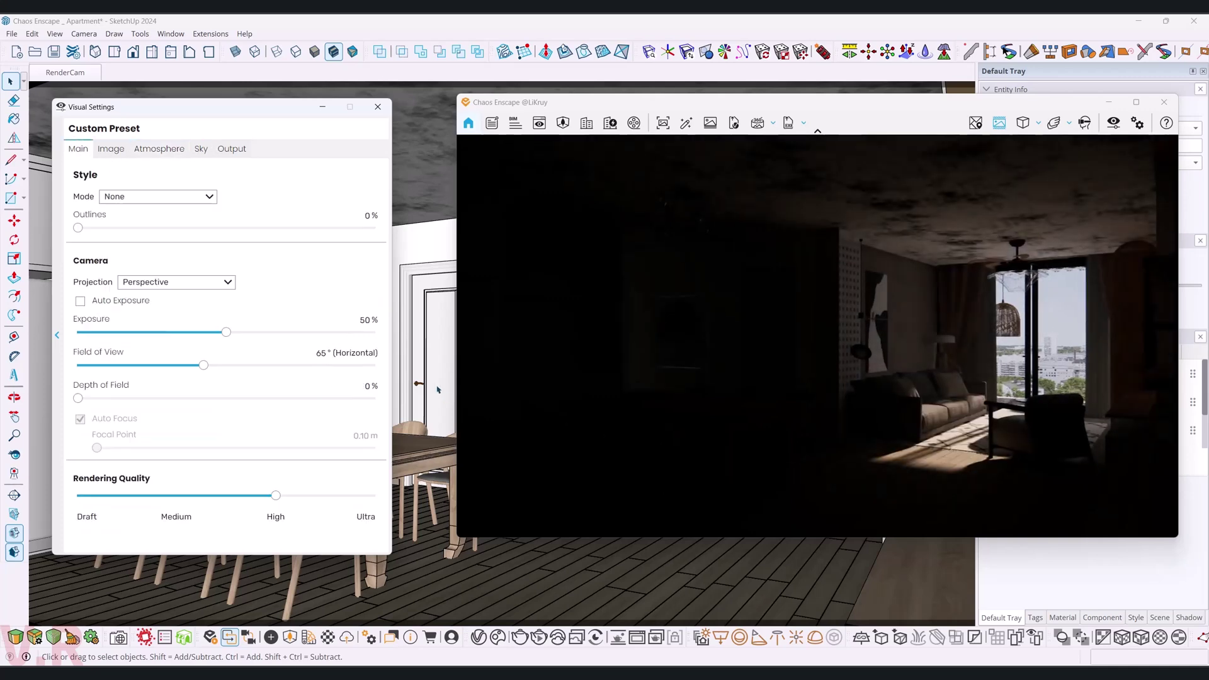
pyautogui.click(370, 321)
pyautogui.moveTo(228, 333); pyautogui.dragTo(239, 333)
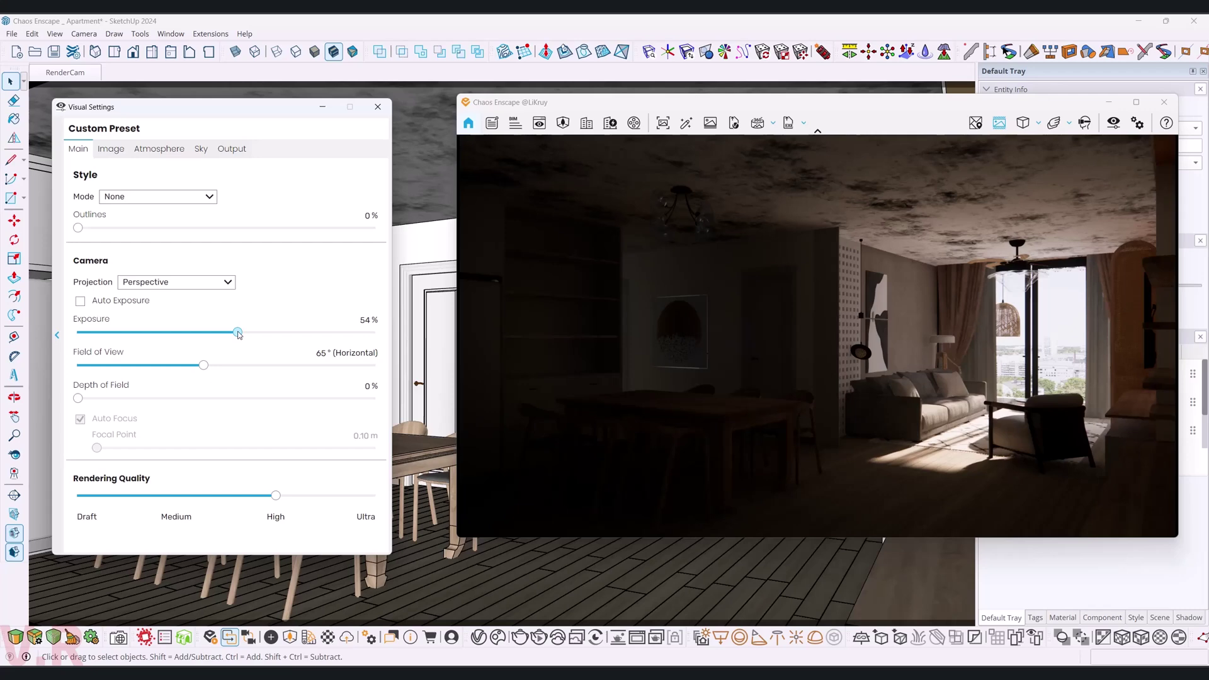
pyautogui.click(369, 322)
pyautogui.write('52')
pyautogui.press('Return')
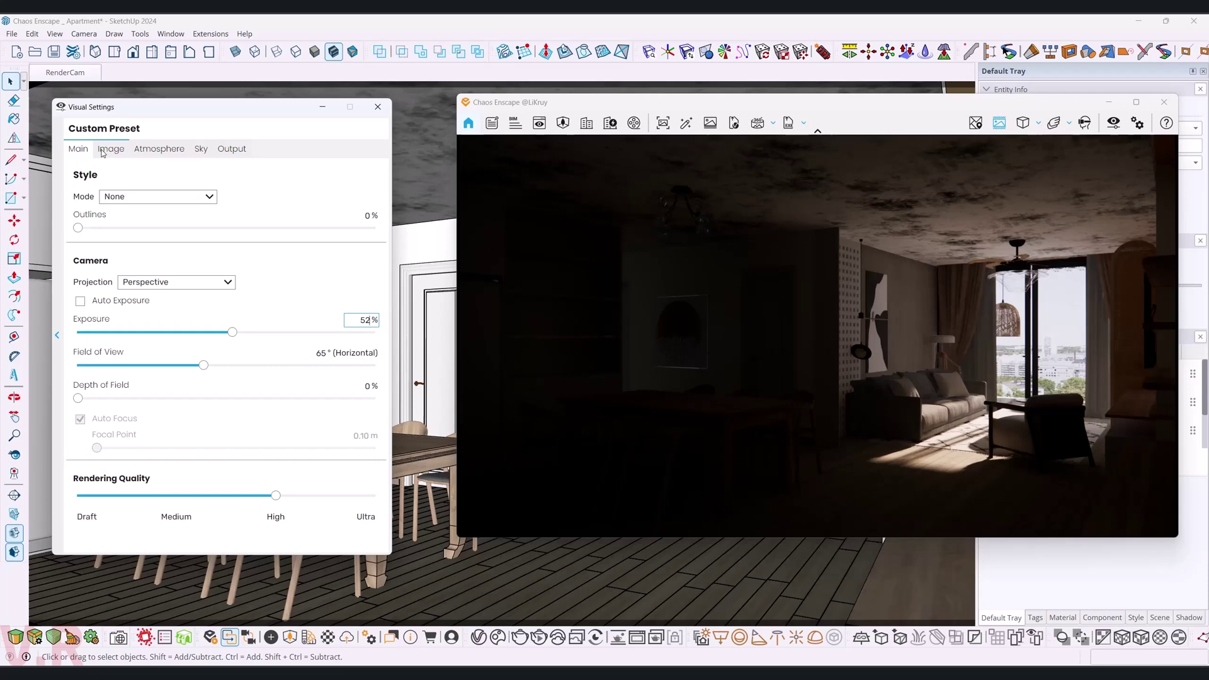
# Drop Shadow Sharpness to 0% and set the exposure back to 54%.
pyautogui.click(104, 151)
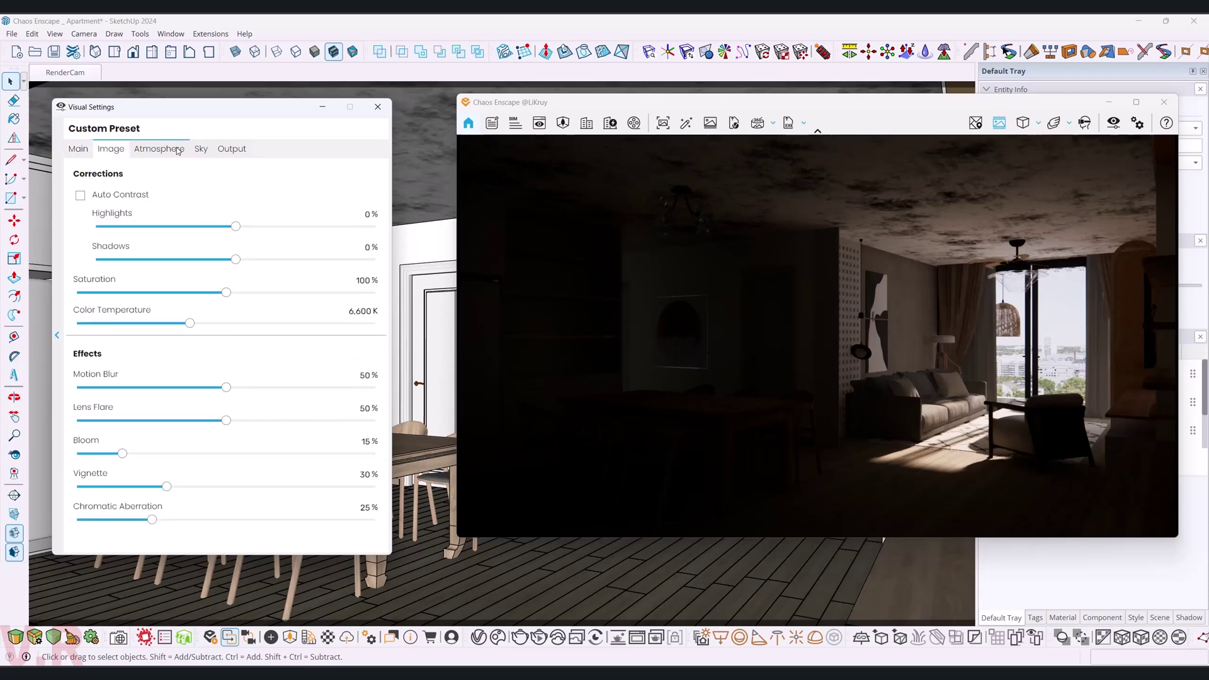
pyautogui.click(178, 150)
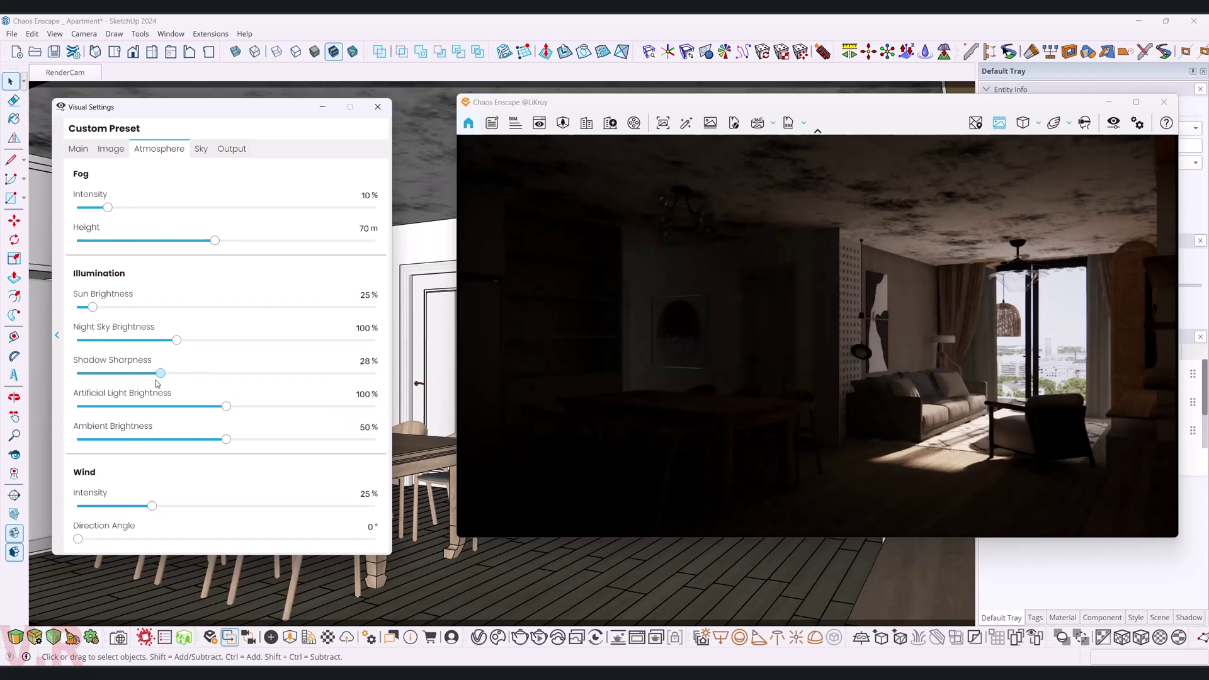
pyautogui.moveTo(156, 380); pyautogui.dragTo(2, 378)
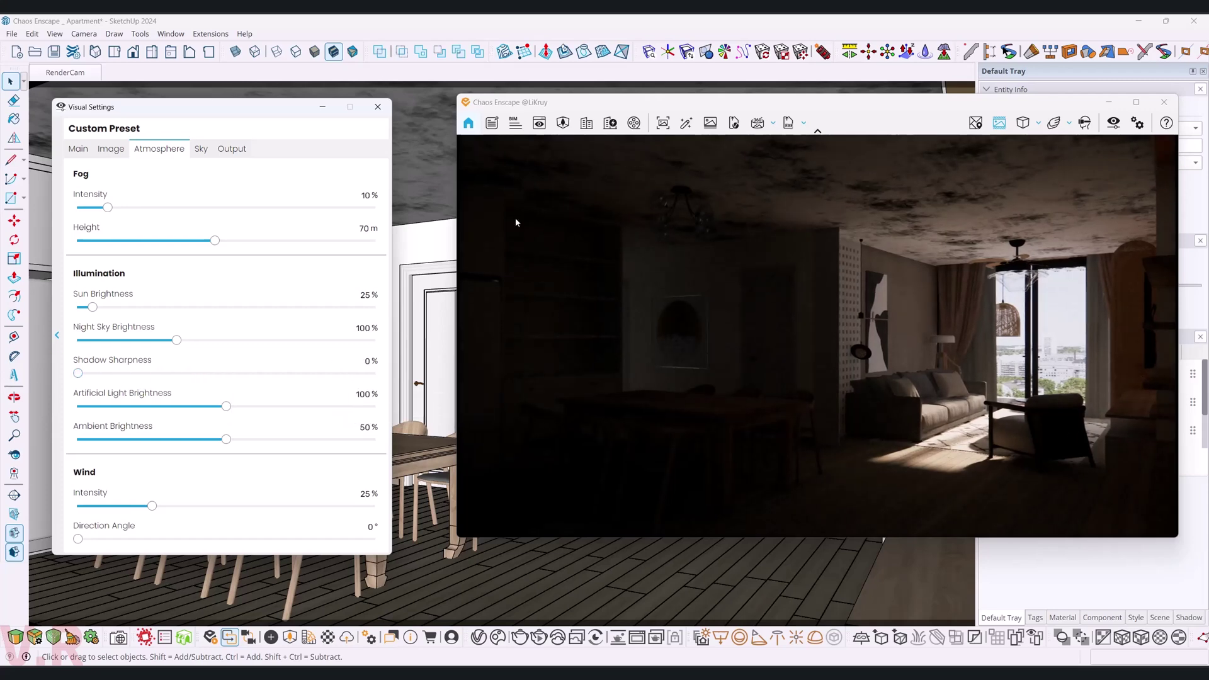
pyautogui.click(80, 153)
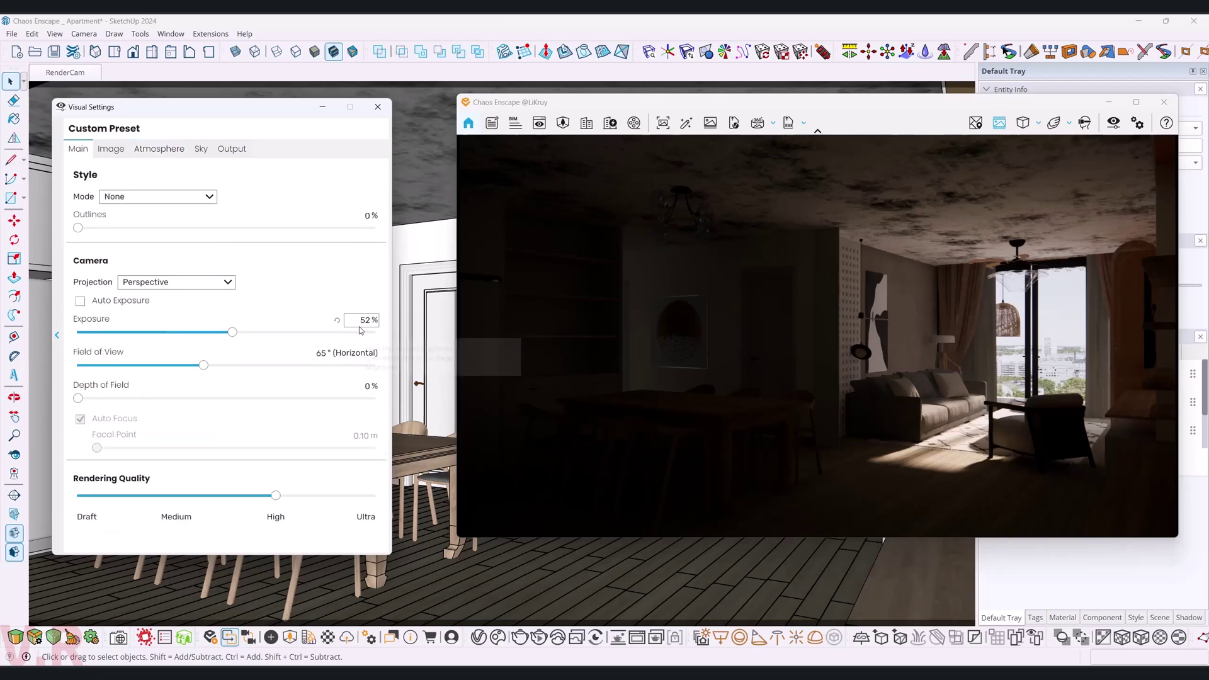
pyautogui.click(378, 322)
pyautogui.write('54')
pyautogui.press('Return')
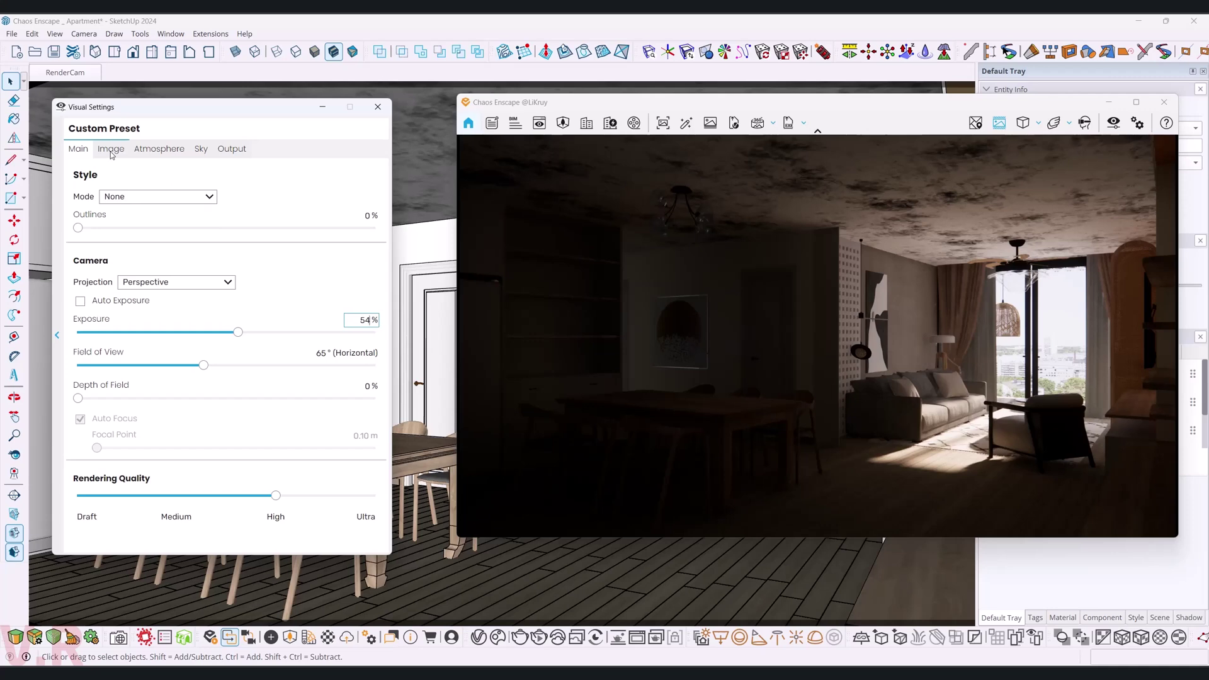
# Settle Sun Brightness at 15% and raise the exposure to 55%.
pyautogui.click(145, 152)
pyautogui.click(362, 294)
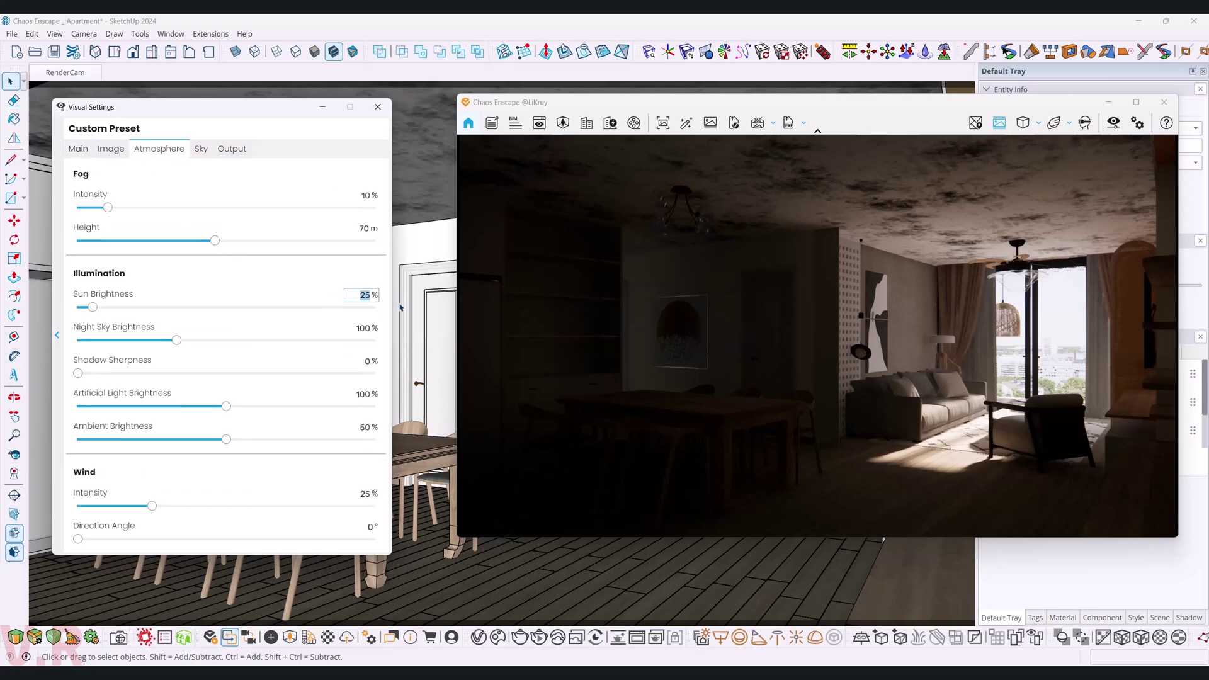
pyautogui.write('5')
pyautogui.press('Return')
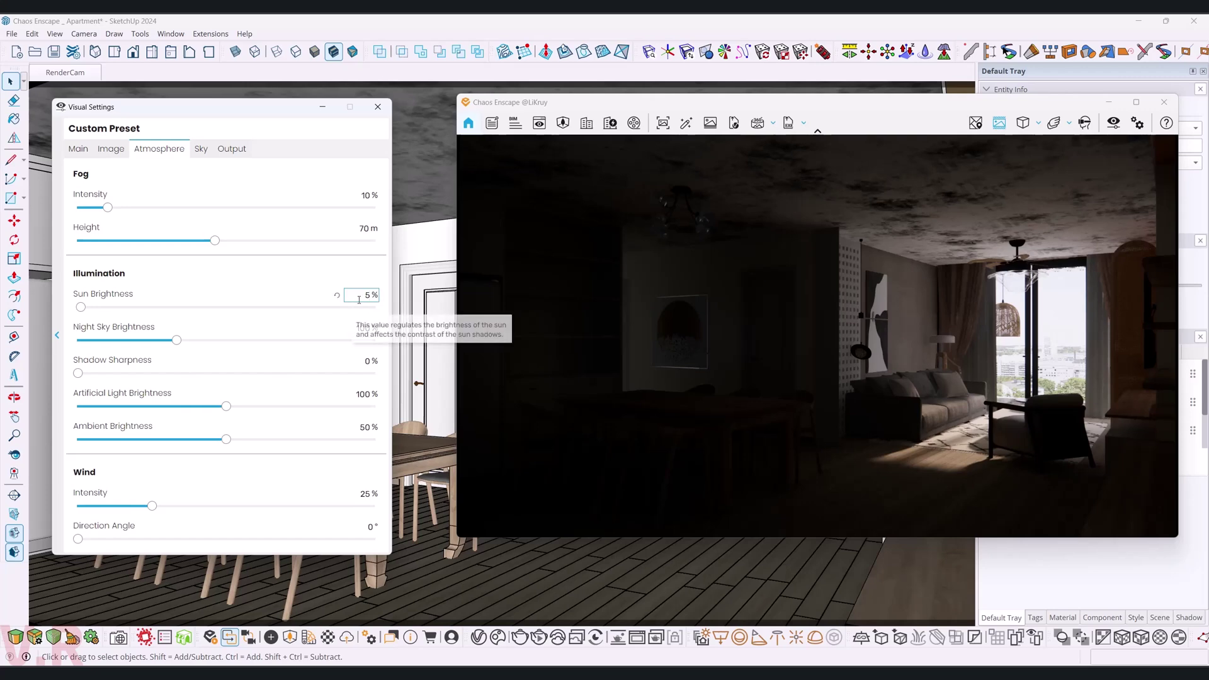
pyautogui.moveTo(363, 294); pyautogui.dragTo(384, 304)
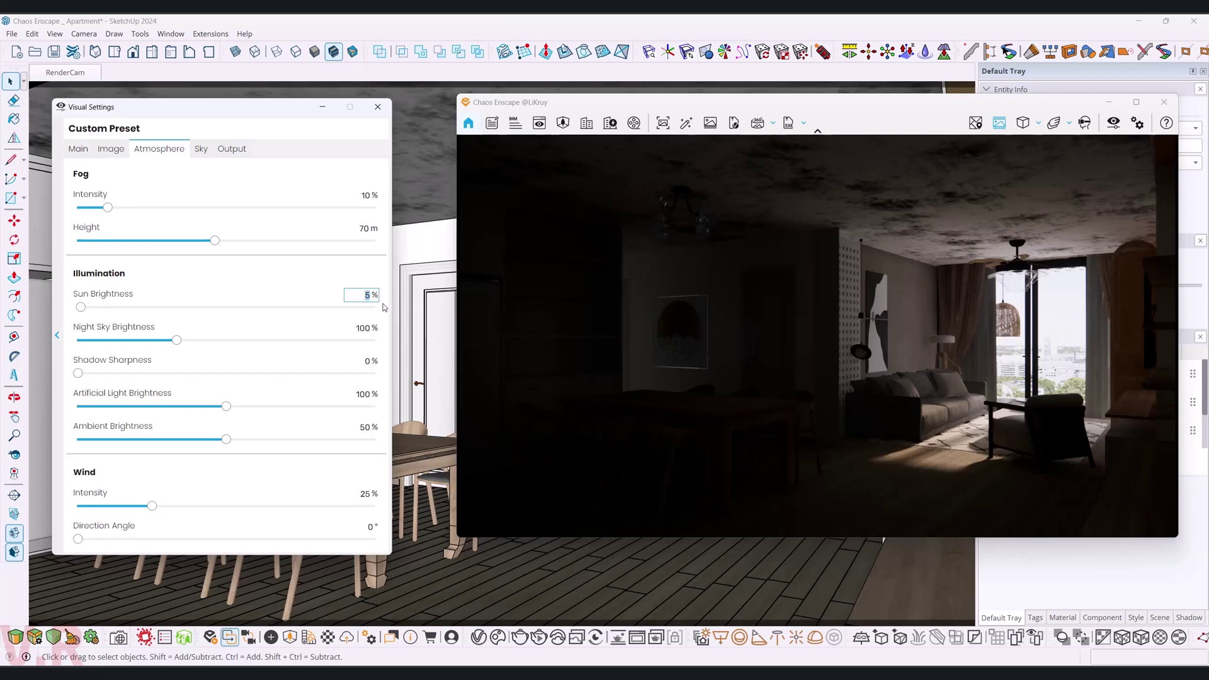
pyautogui.write('15')
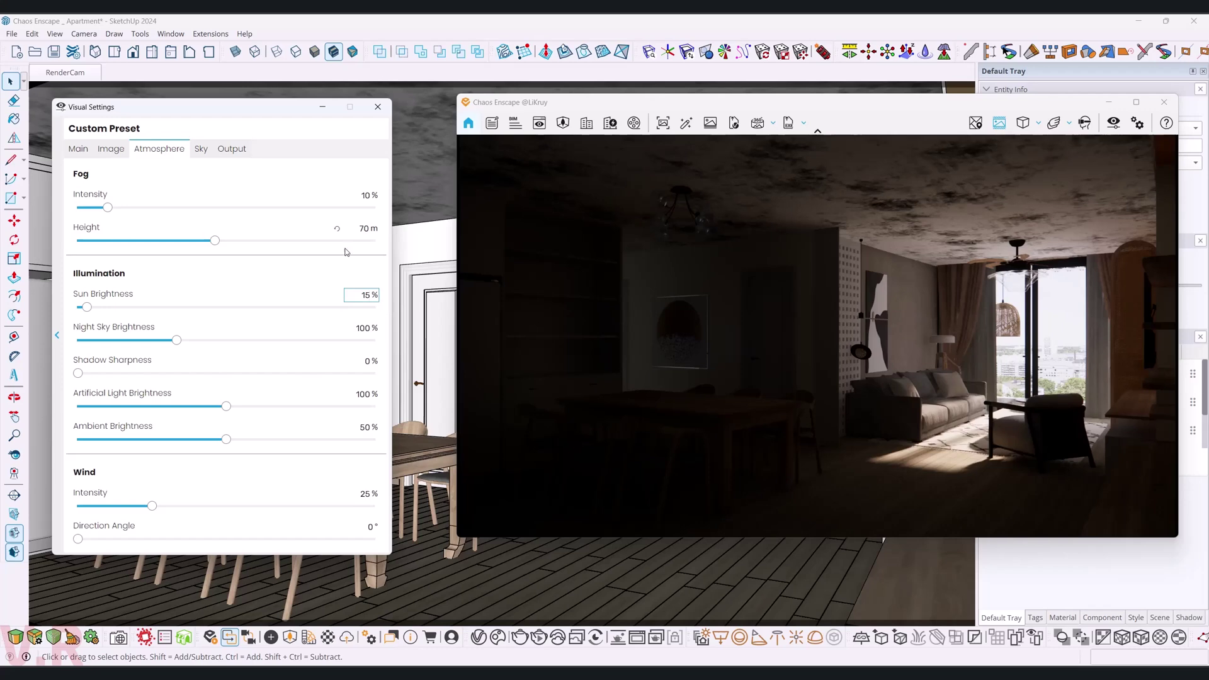
pyautogui.click(79, 149)
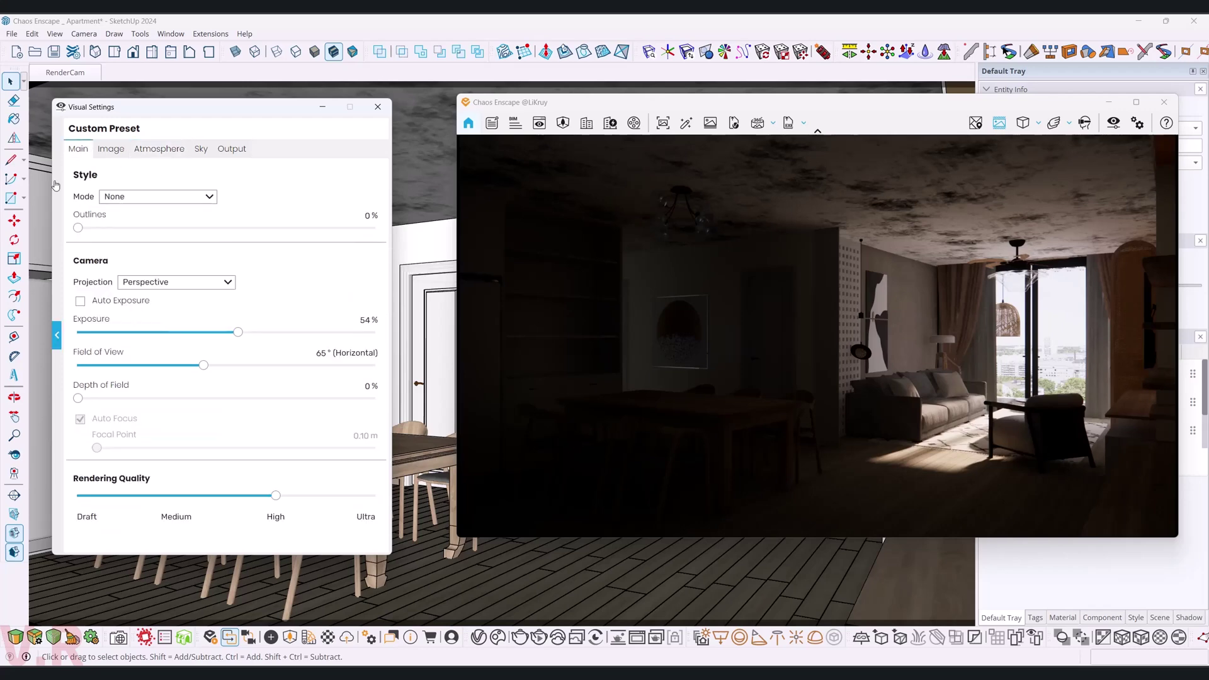
pyautogui.moveTo(239, 333); pyautogui.dragTo(243, 333)
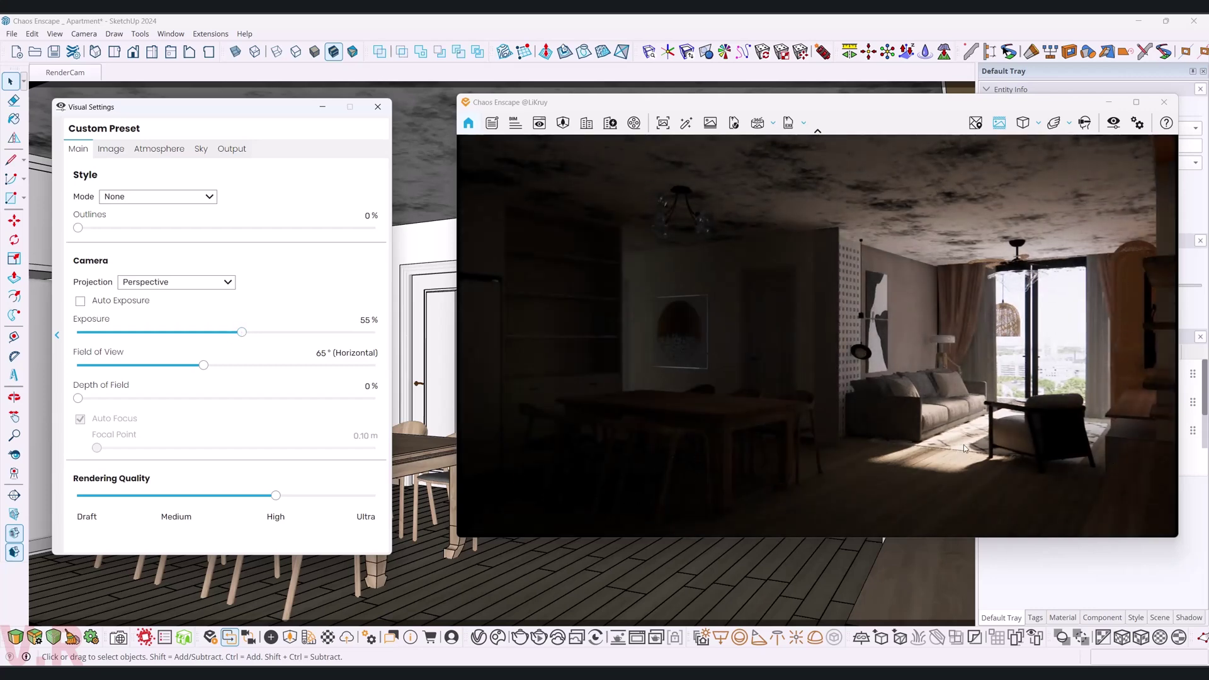
pyautogui.click(146, 152)
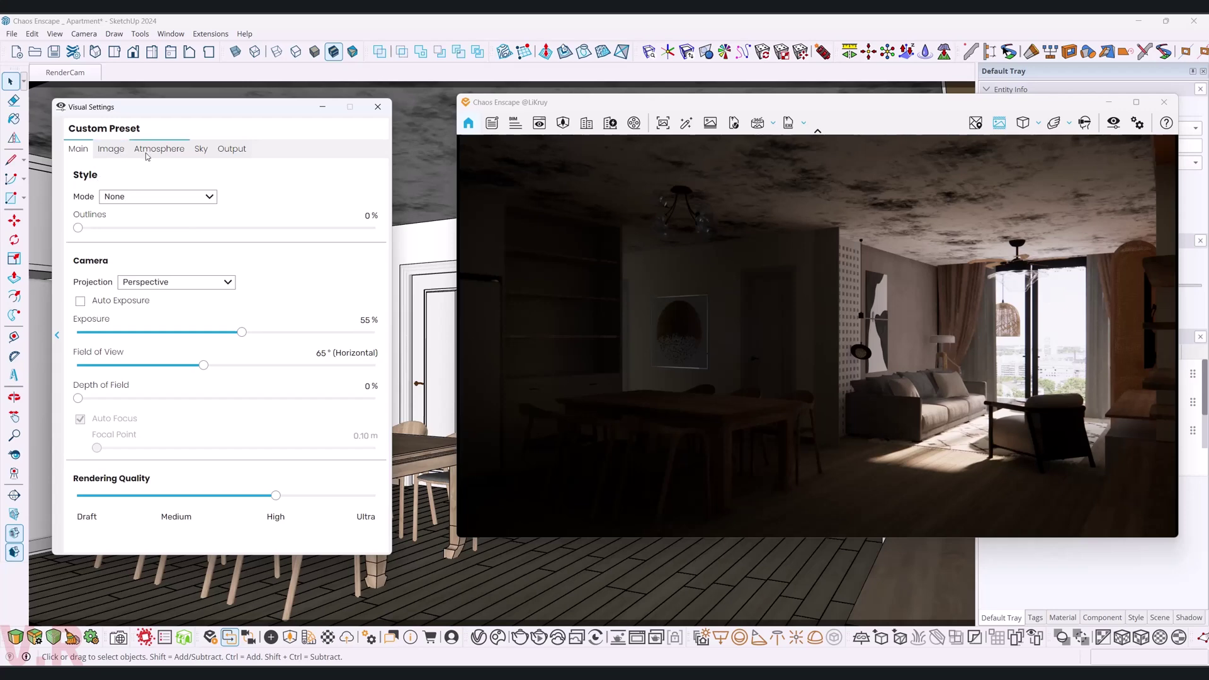
# Set Image tab Highlights to -25%, then shrink and move the render window aside.
pyautogui.click(111, 149)
pyautogui.click(134, 199)
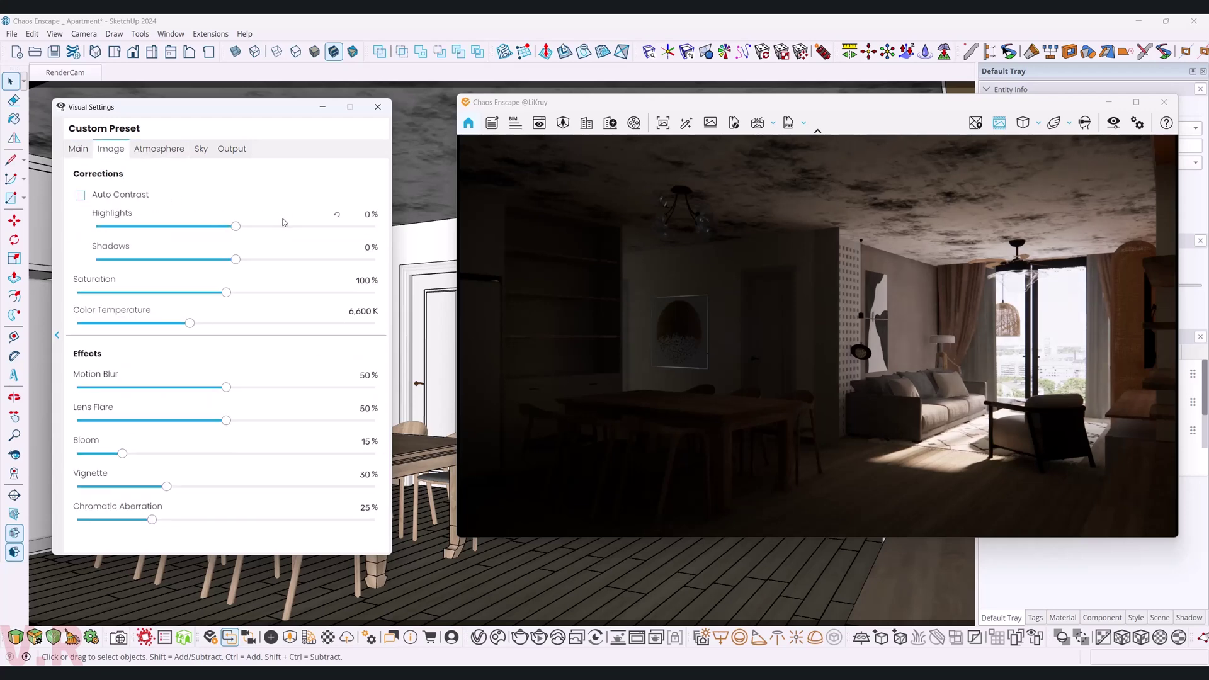
pyautogui.moveTo(236, 226); pyautogui.dragTo(183, 238)
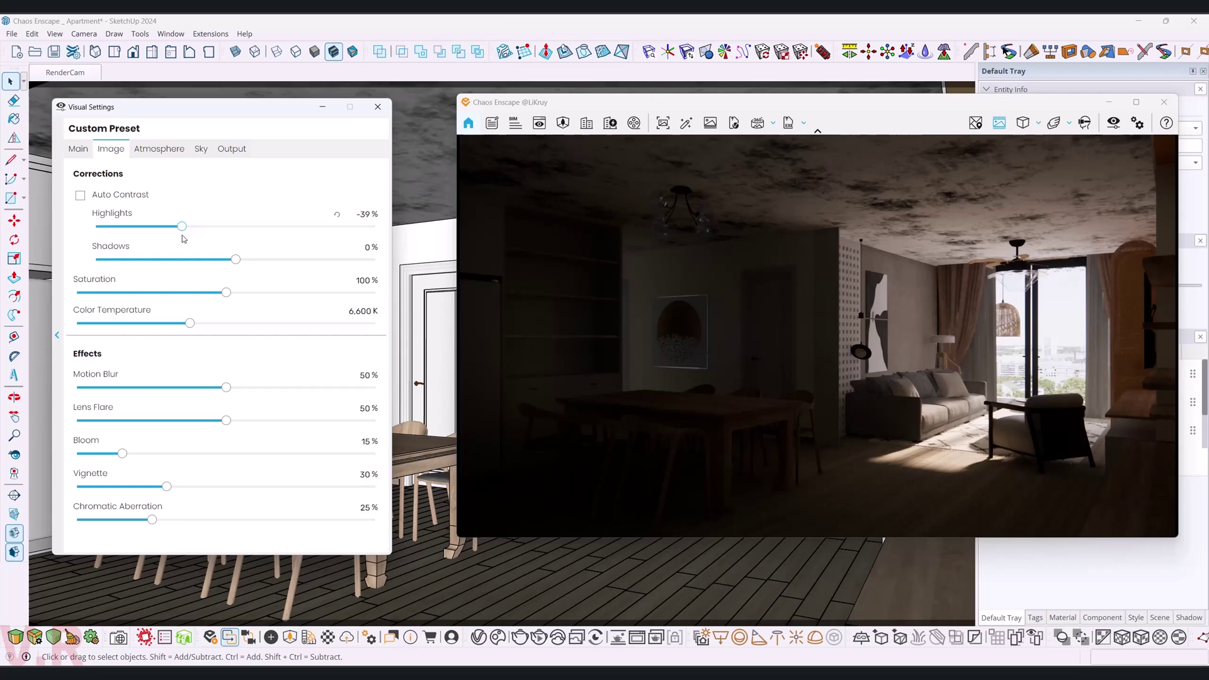
pyautogui.click(366, 214)
pyautogui.write('-2')
pyautogui.write('5')
pyautogui.click(304, 181)
pyautogui.moveTo(460, 103); pyautogui.dragTo(598, 173)
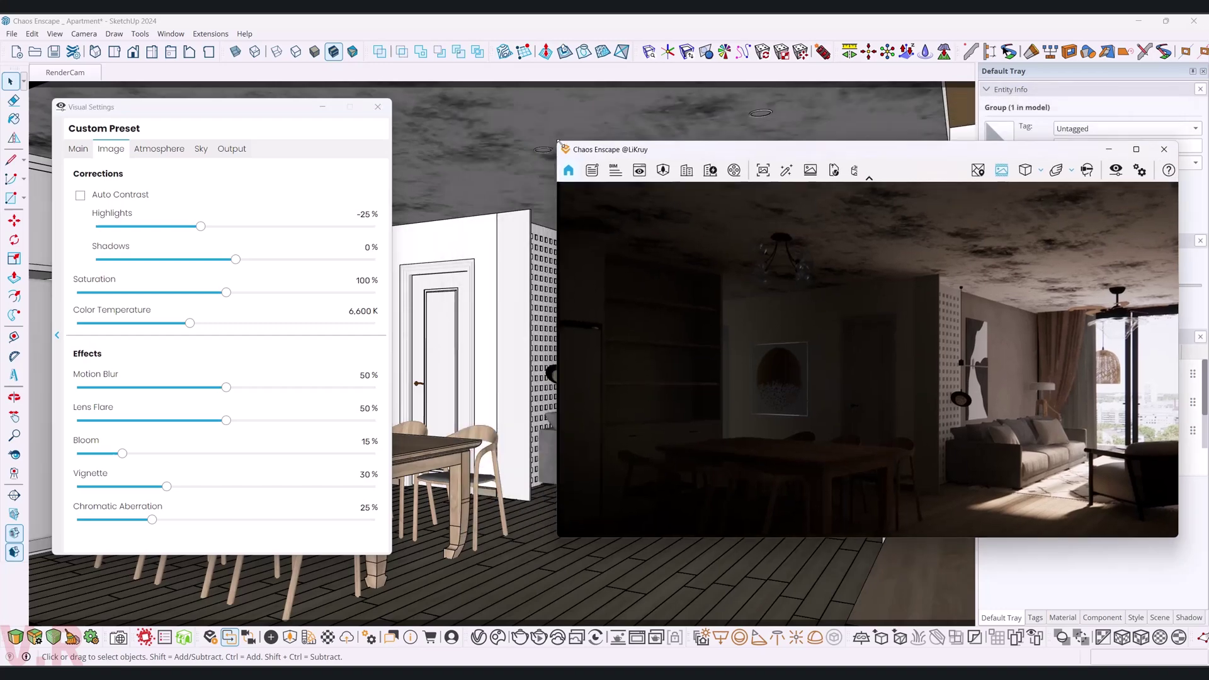
pyautogui.moveTo(788, 179); pyautogui.dragTo(769, 107)
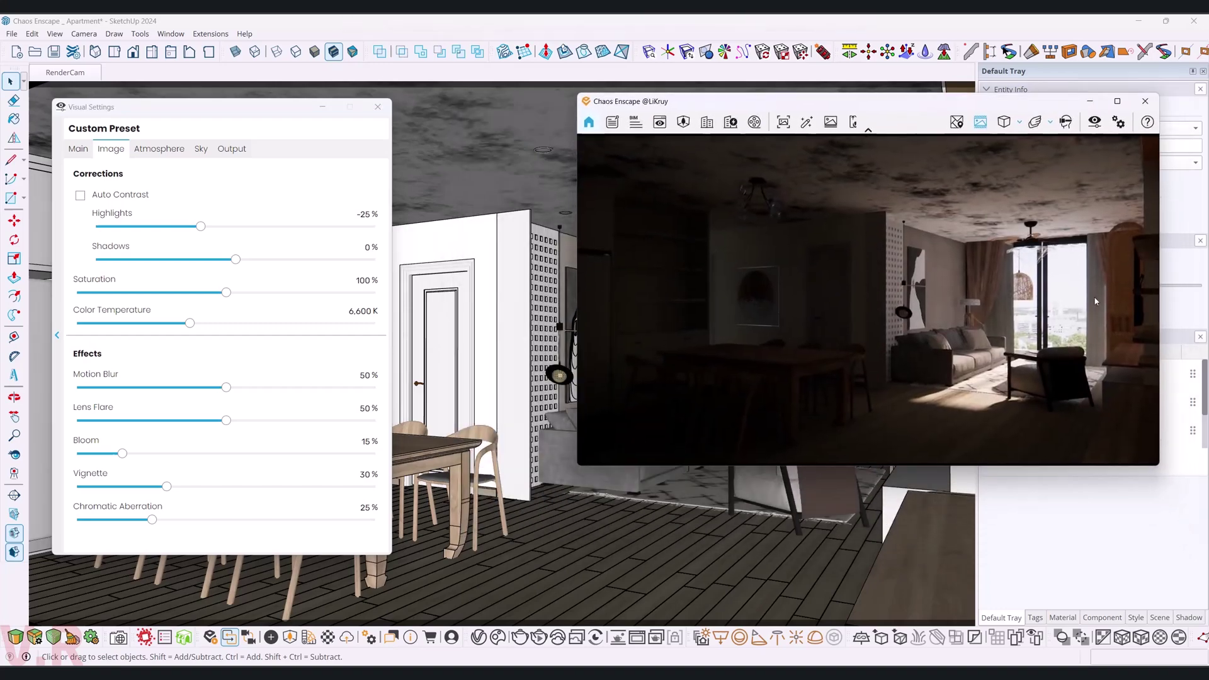
# Sample the Image1 BG.jpg backdrop material and set its Enscape type to Foliage.
pyautogui.moveTo(440, 403)
pyautogui.mouseDown(button='middle')
pyautogui.moveTo(448, 530)
pyautogui.moveTo(472, 580)
pyautogui.mouseUp(button='middle')
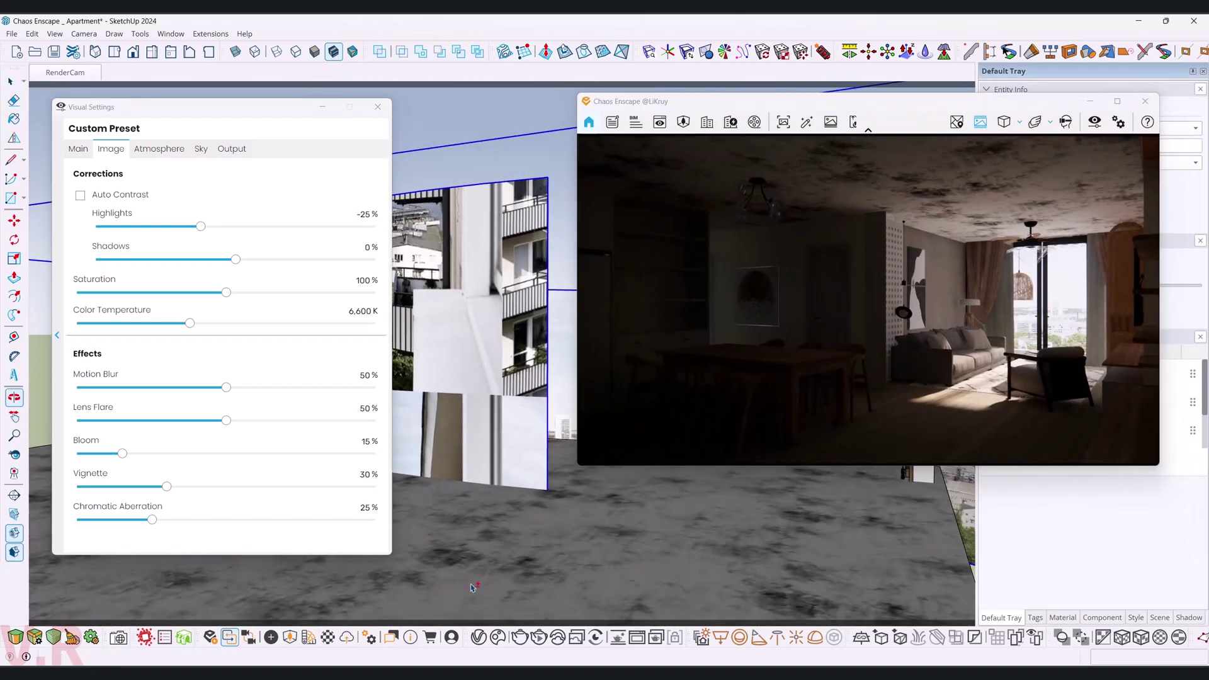
pyautogui.press('b')
pyautogui.press('alt')
pyautogui.keyDown('alt'); pyautogui.click(461, 282); pyautogui.keyUp('alt')
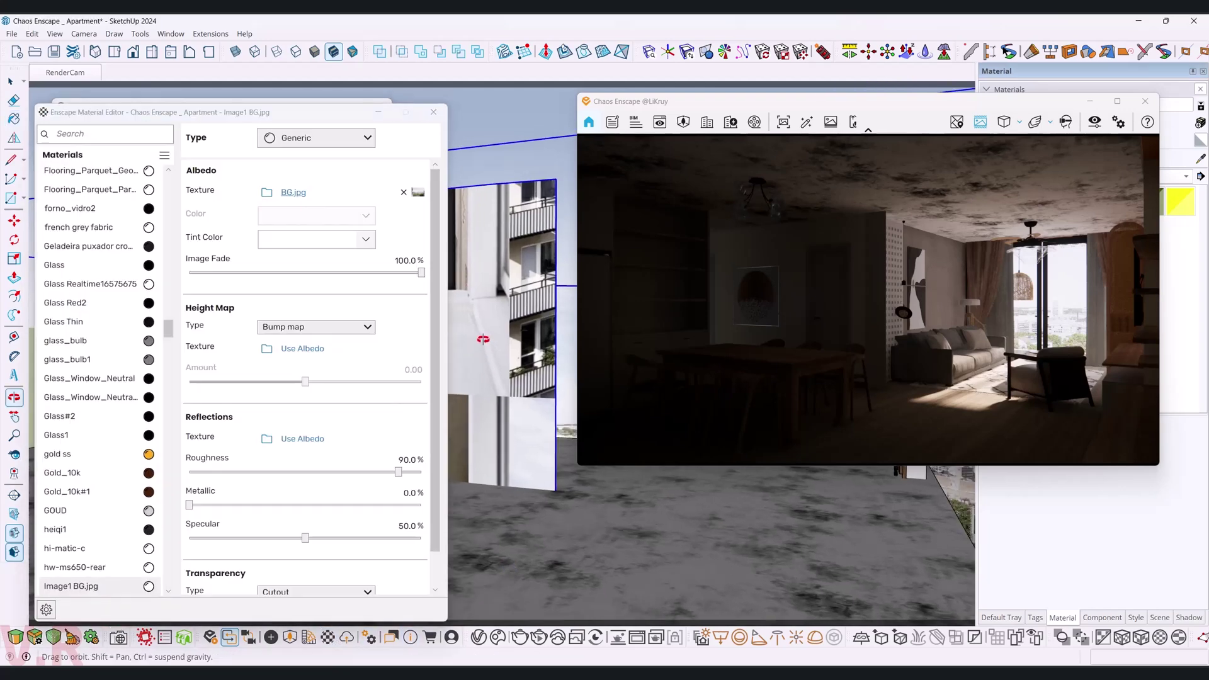
pyautogui.click(321, 138)
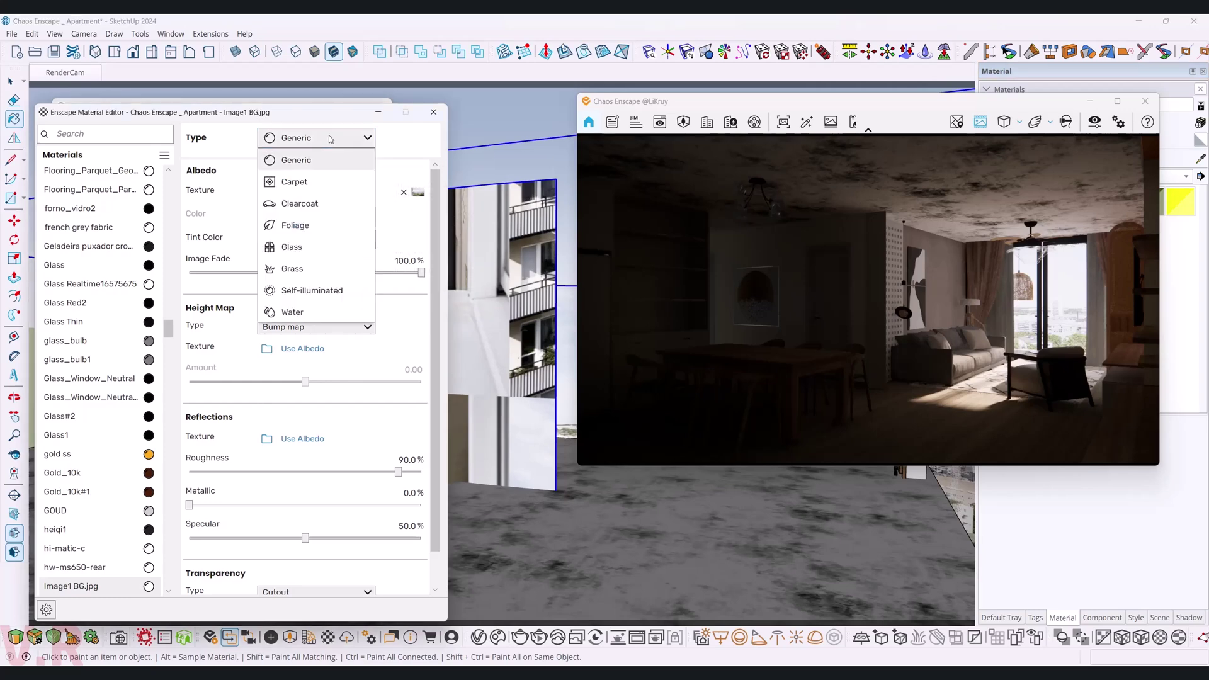
pyautogui.click(312, 227)
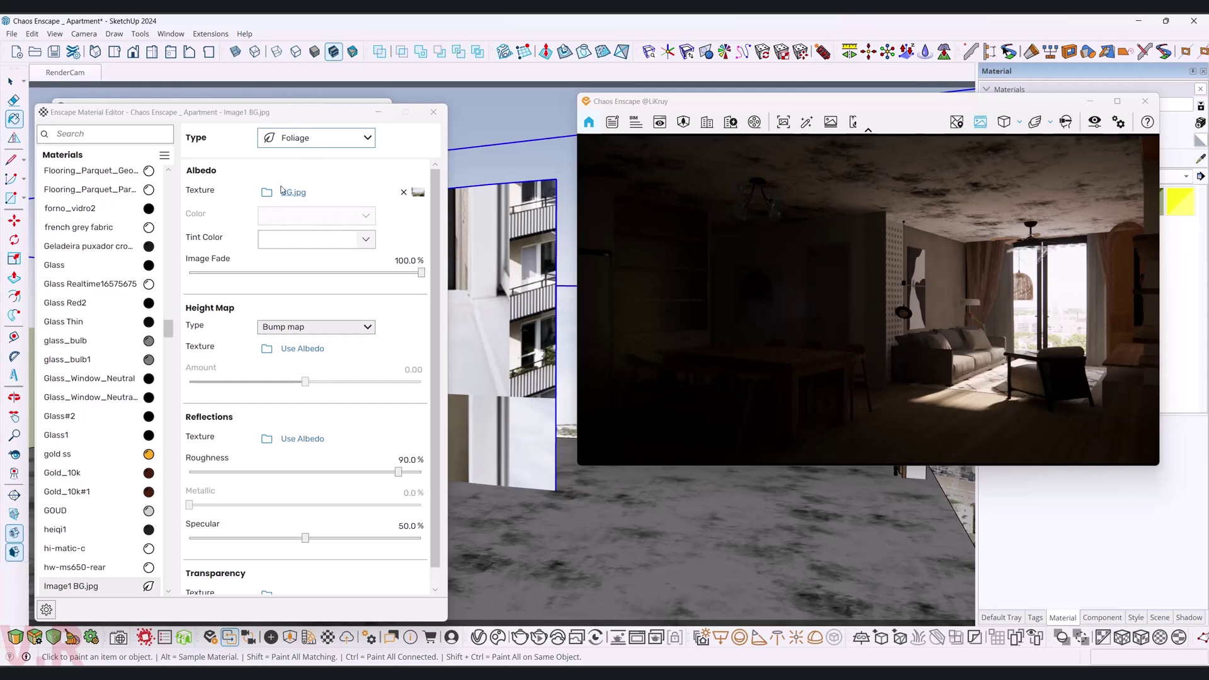
# Try the backdrop material as Self-illuminated, then return it to Foliage.
pyautogui.click(366, 138)
pyautogui.click(308, 295)
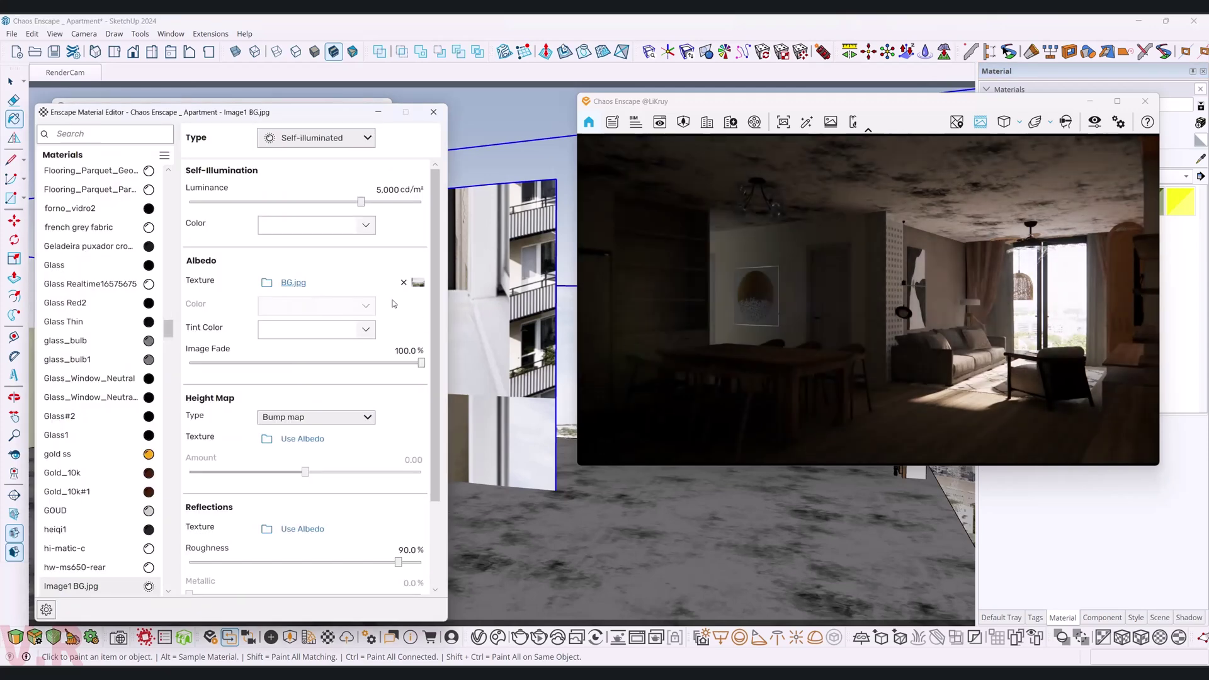
pyautogui.click(362, 140)
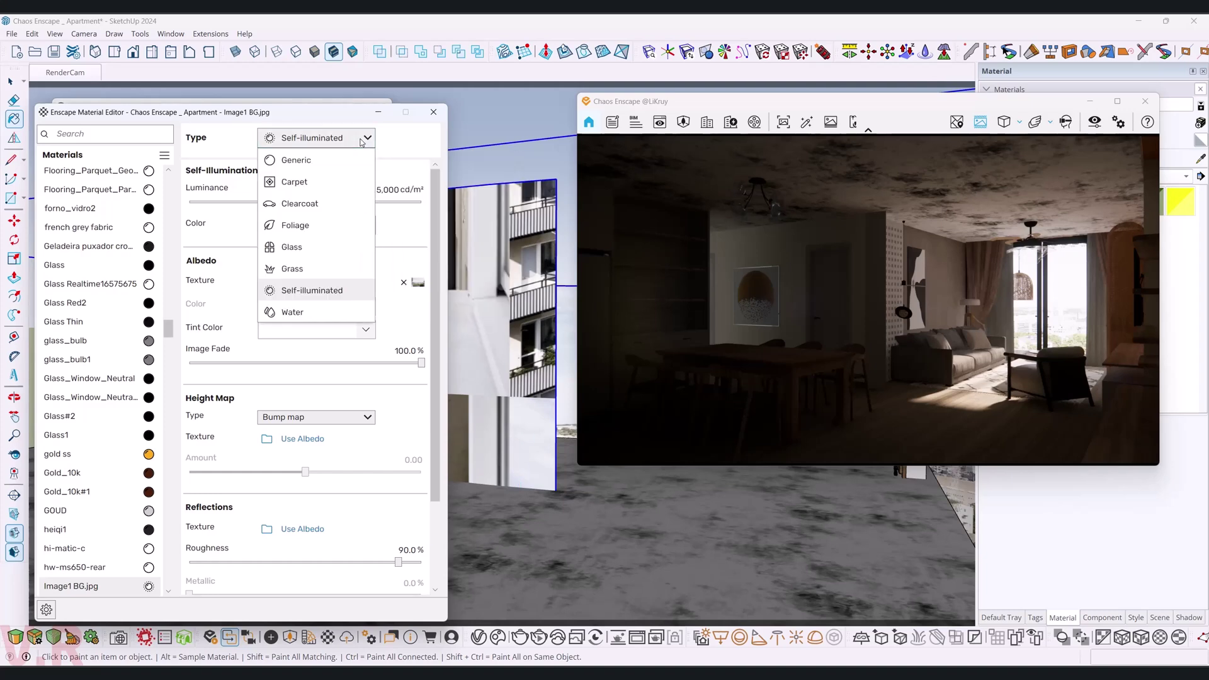
pyautogui.click(293, 225)
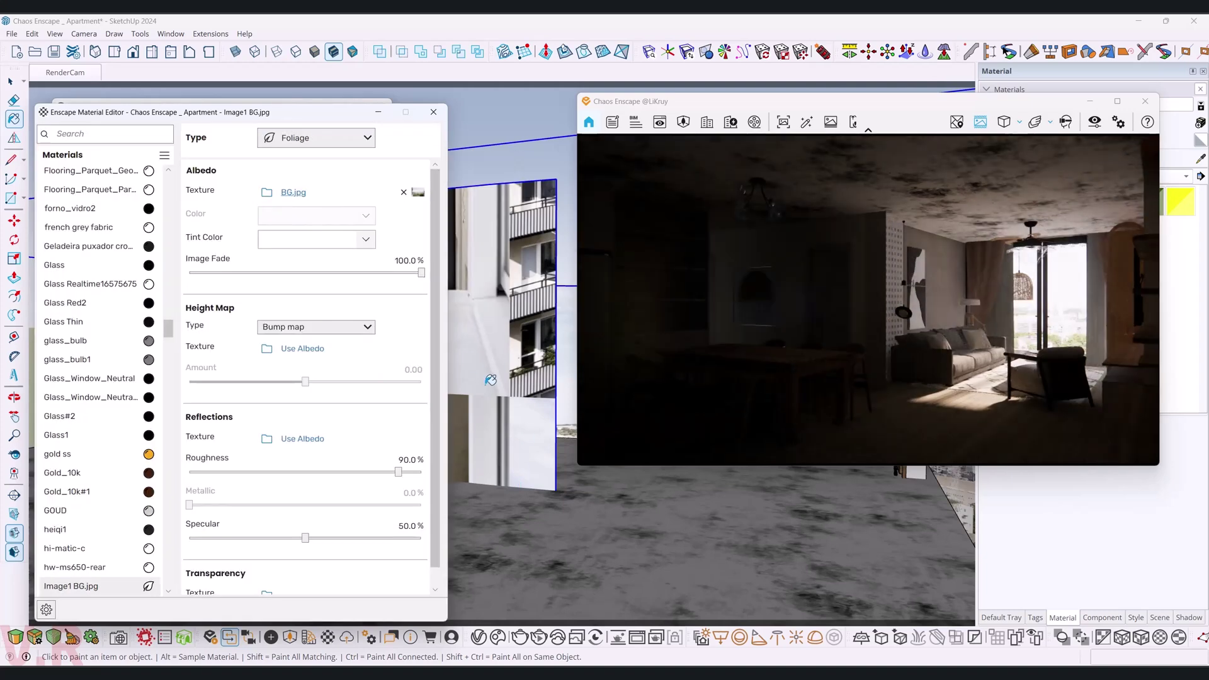
pyautogui.click(10, 81)
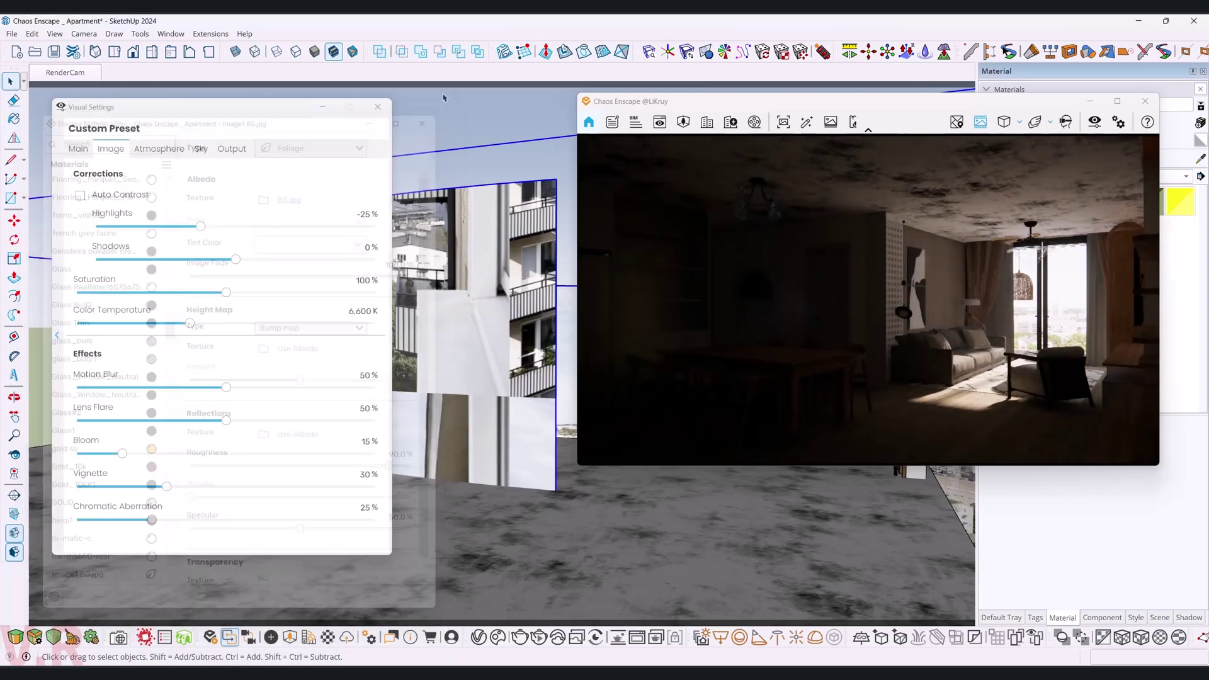
# Close Visual Settings and pause Enscape's live updating of the render.
pyautogui.click(378, 106)
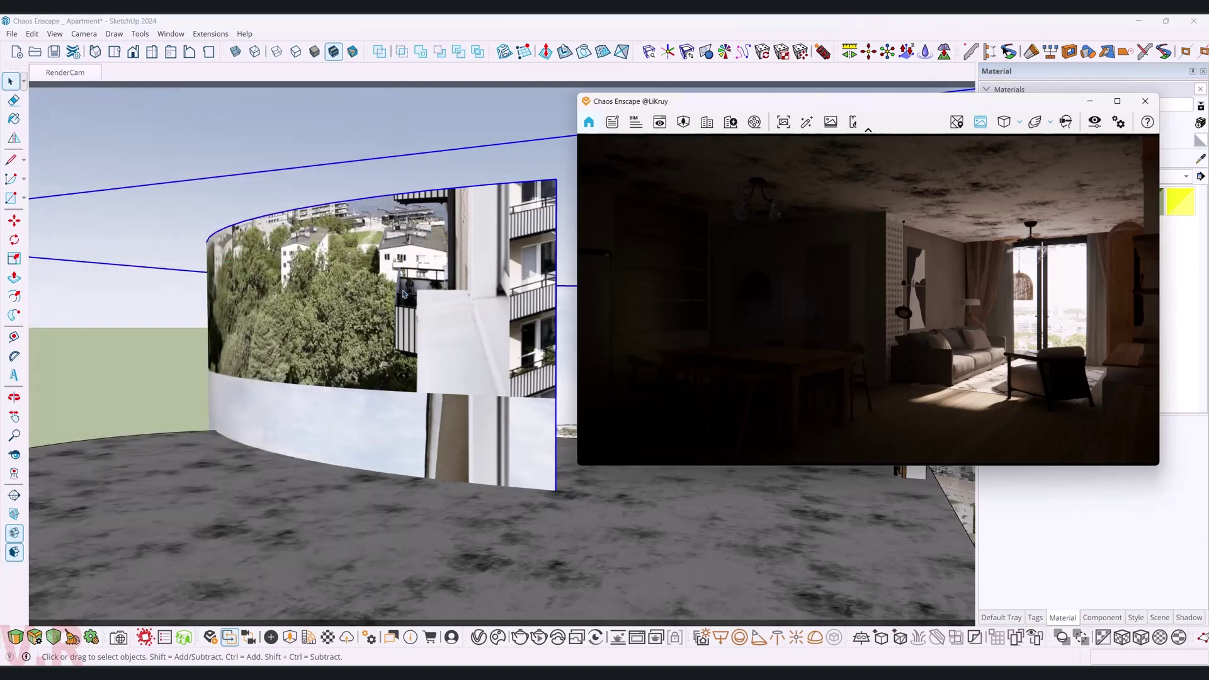
pyautogui.moveTo(377, 106)
pyautogui.mouseDown(button='middle')
pyautogui.moveTo(451, 179)
pyautogui.moveTo(359, 362)
pyautogui.moveTo(378, 334)
pyautogui.mouseUp(button='middle')
pyautogui.scroll(5, 358, 362)
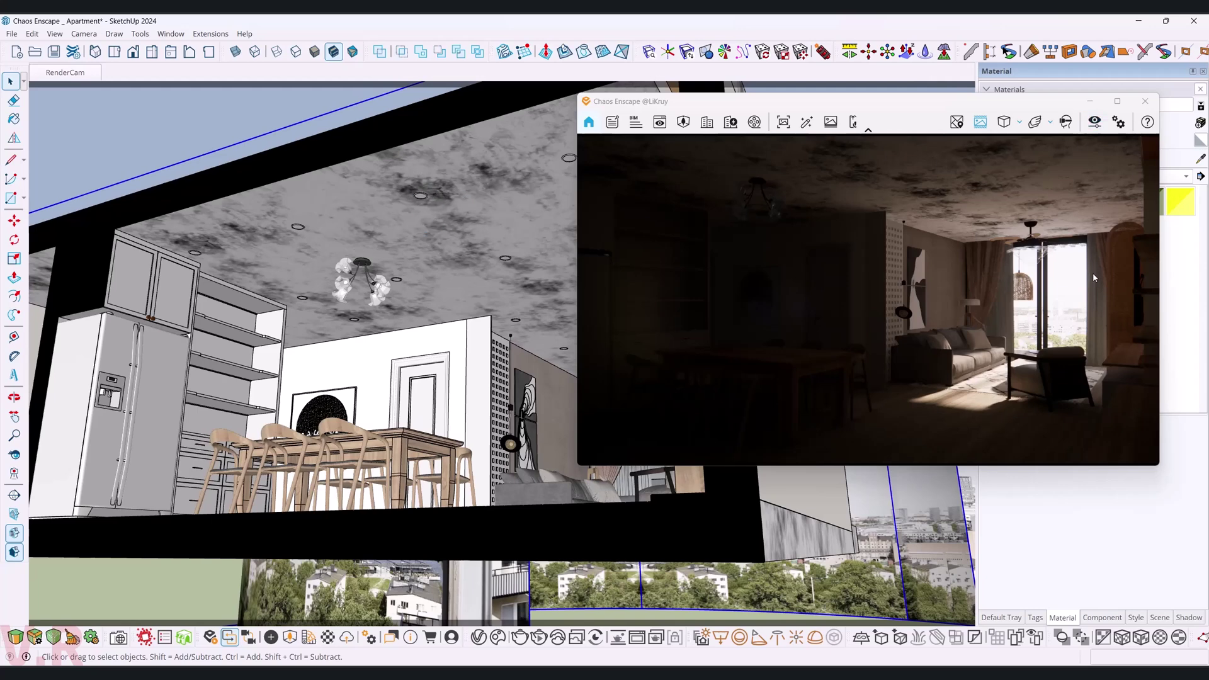
pyautogui.moveTo(815, 110); pyautogui.dragTo(844, 101)
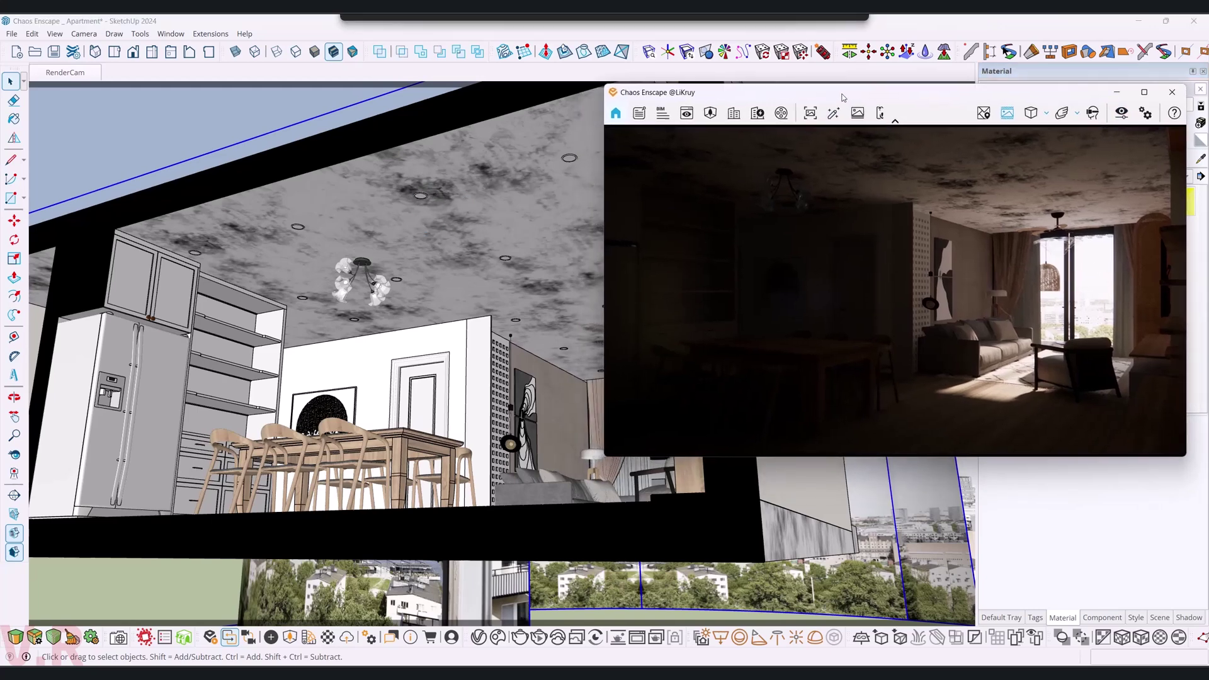
pyautogui.click(231, 638)
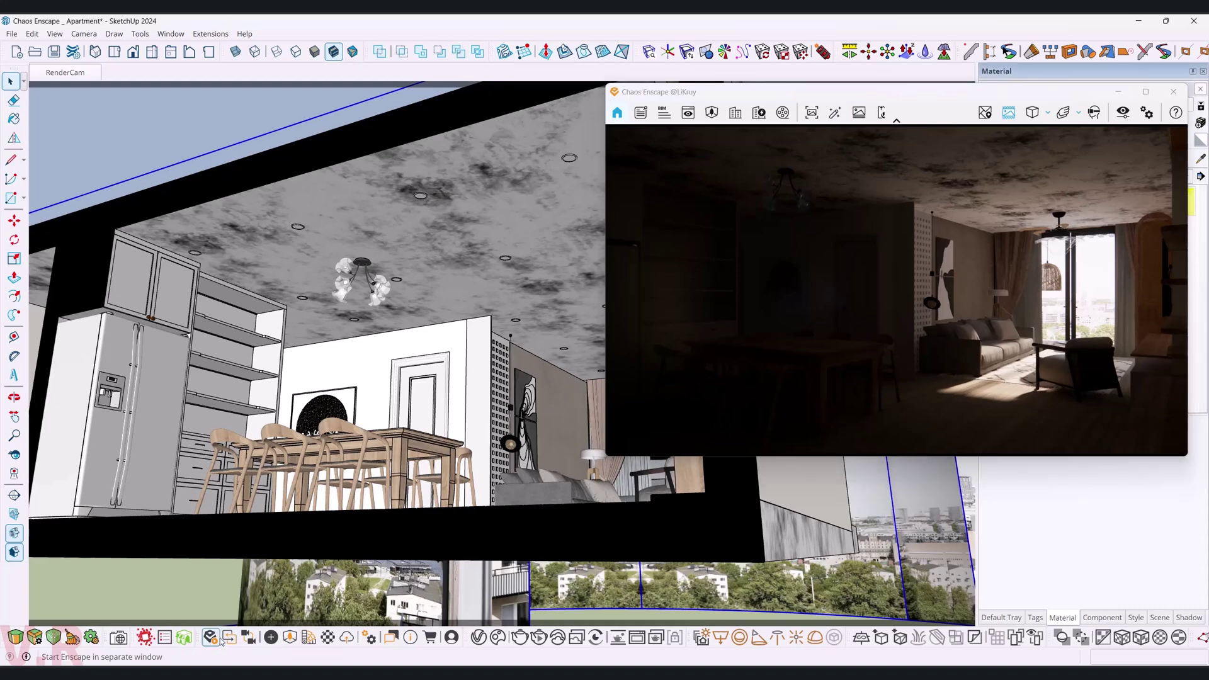
# Open the ceiling downlights group and window-select all its ring lights.
pyautogui.click(300, 229)
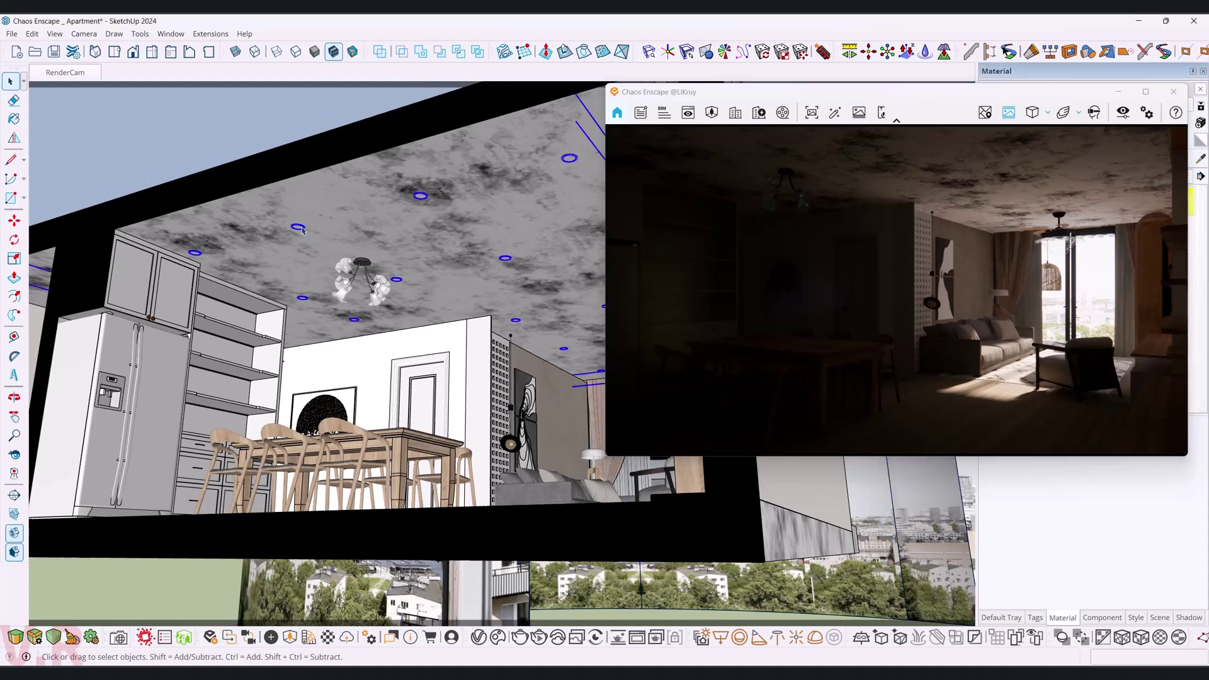
pyautogui.doubleClick(301, 231)
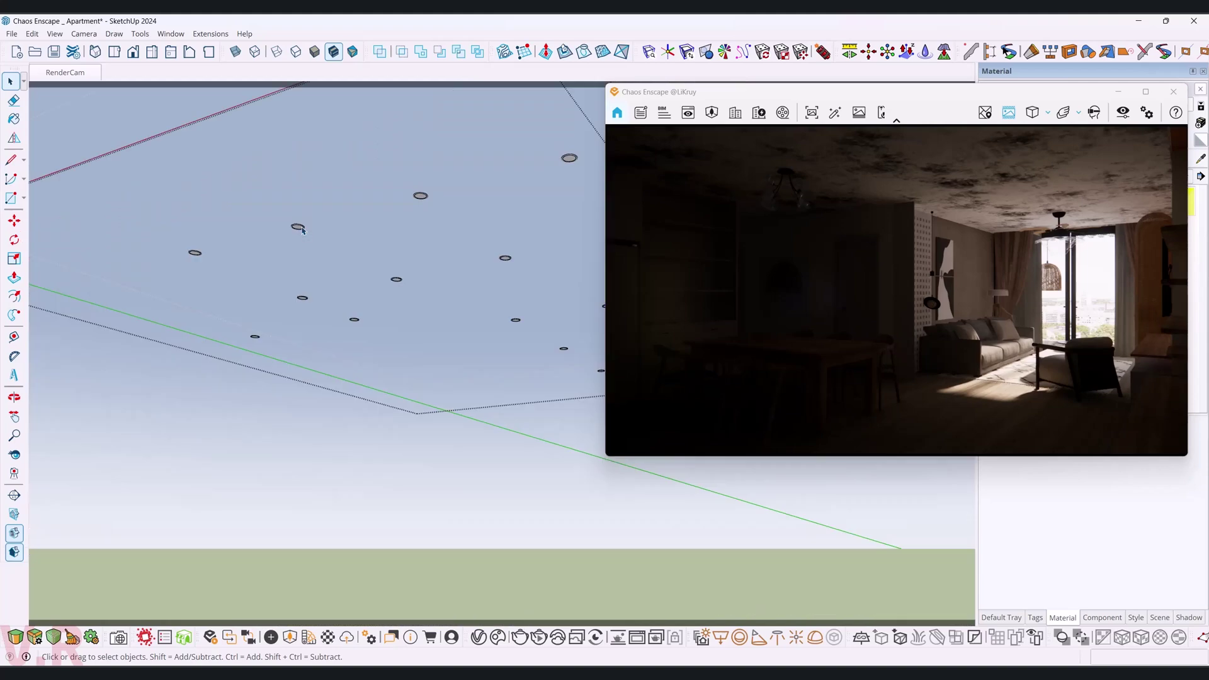
pyautogui.click(297, 227)
pyautogui.scroll(-3, 372, 369)
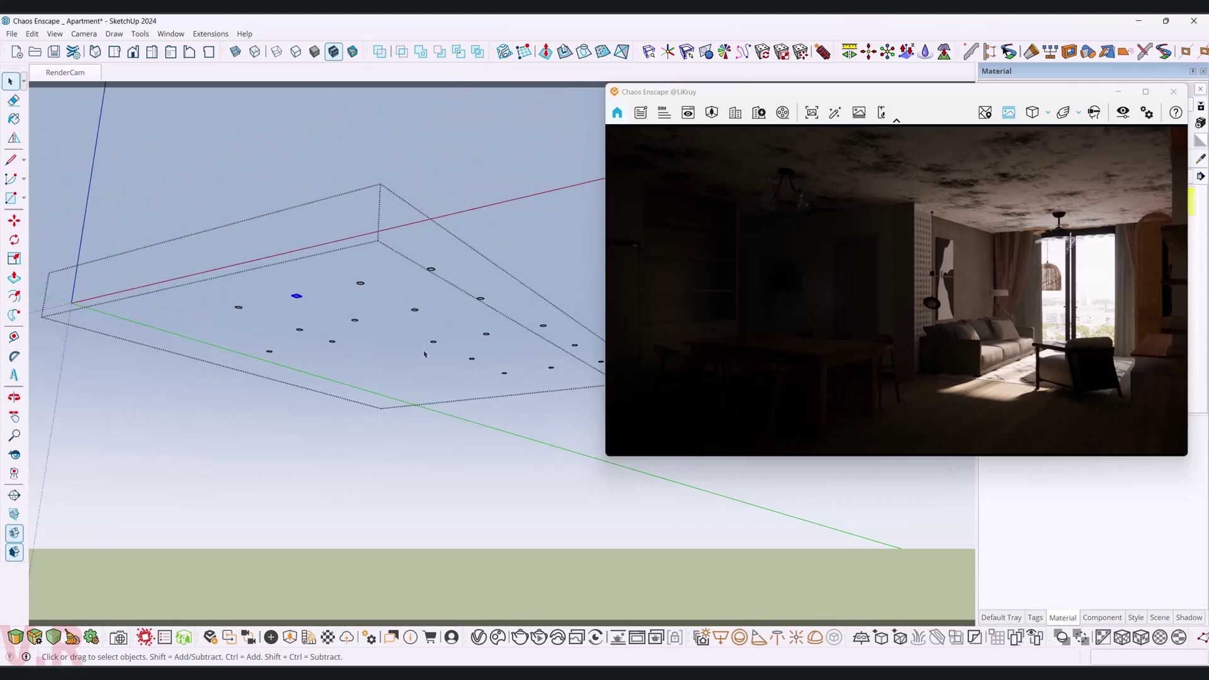
pyautogui.moveTo(424, 354); pyautogui.dragTo(161, 230, button='middle')
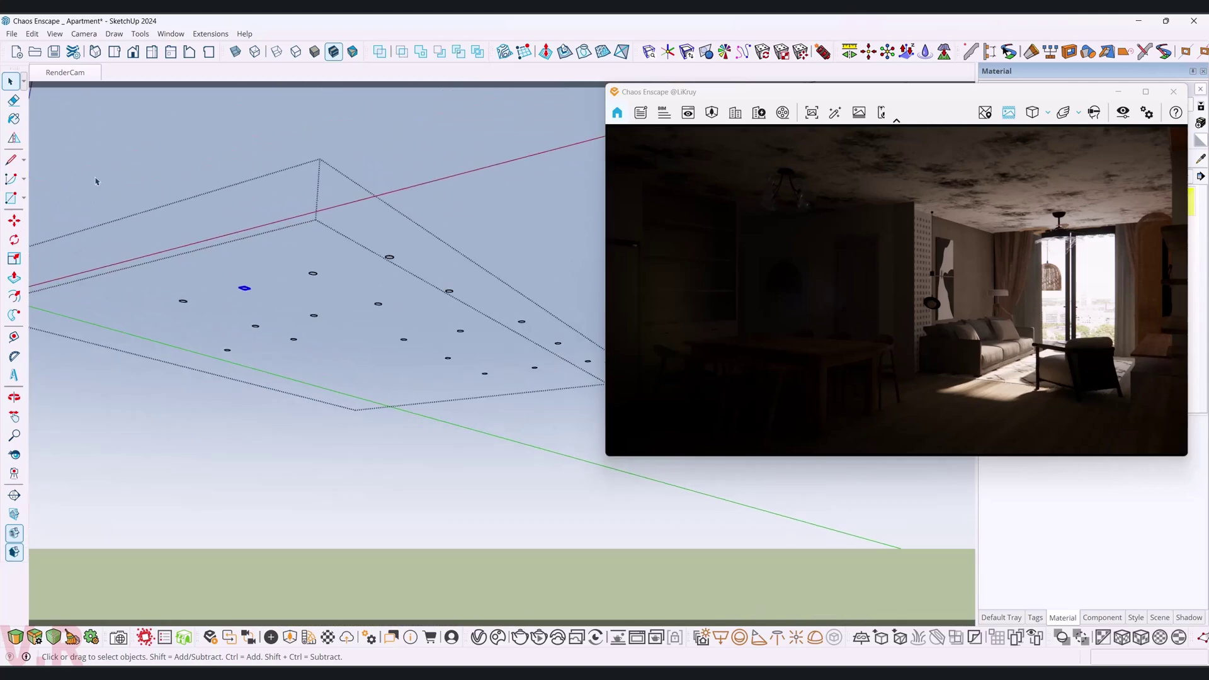
pyautogui.moveTo(89, 155); pyautogui.dragTo(621, 482)
pyautogui.moveTo(621, 482); pyautogui.dragTo(274, 309, button='middle')
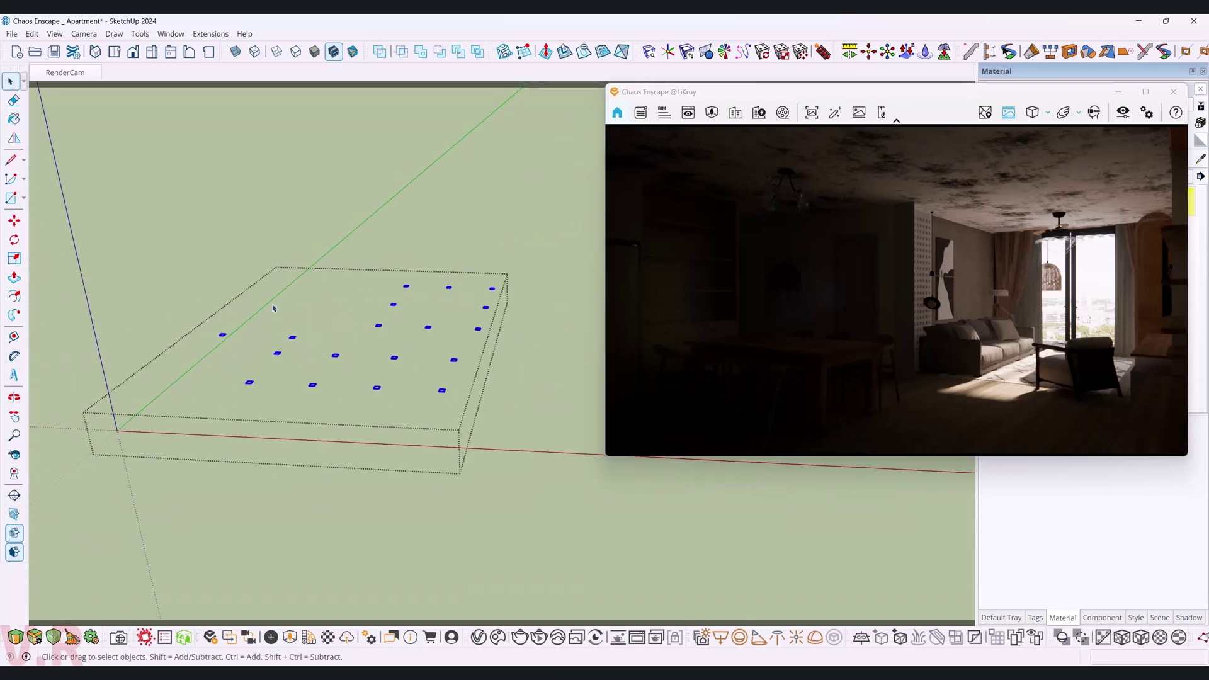
pyautogui.moveTo(122, 182); pyautogui.dragTo(536, 518)
# Copy the selected downlights, then hide the originals.
pyautogui.click(32, 34)
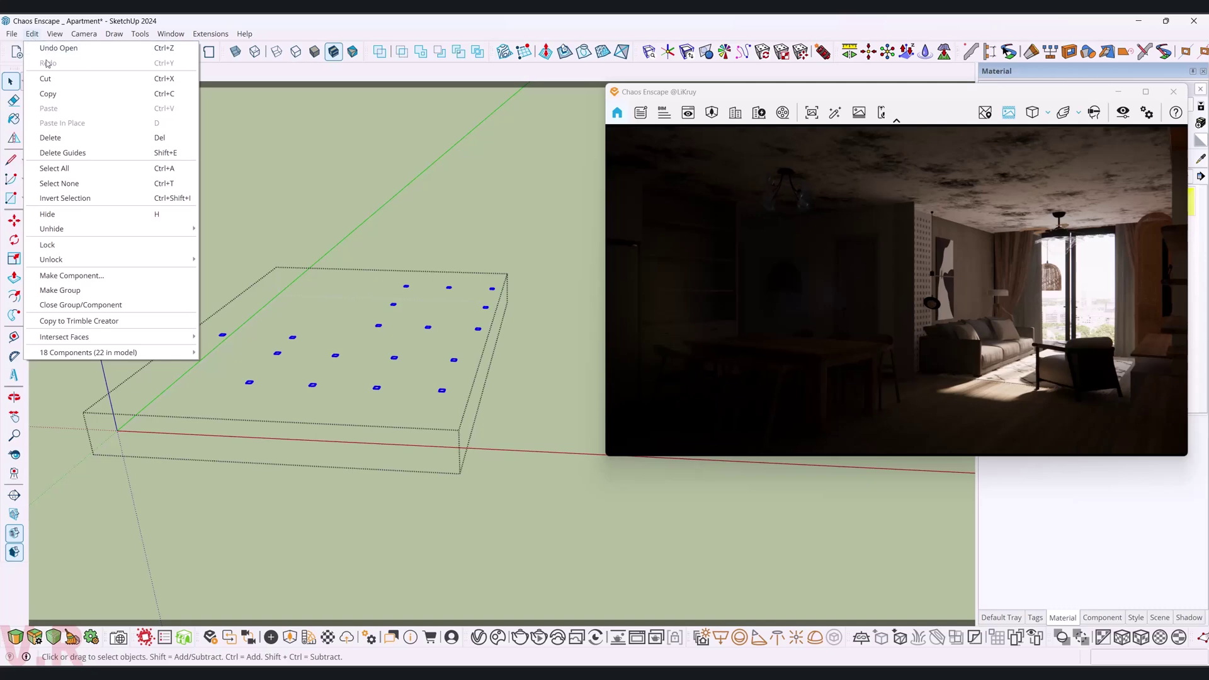
pyautogui.click(61, 96)
pyautogui.moveTo(114, 172); pyautogui.dragTo(497, 444)
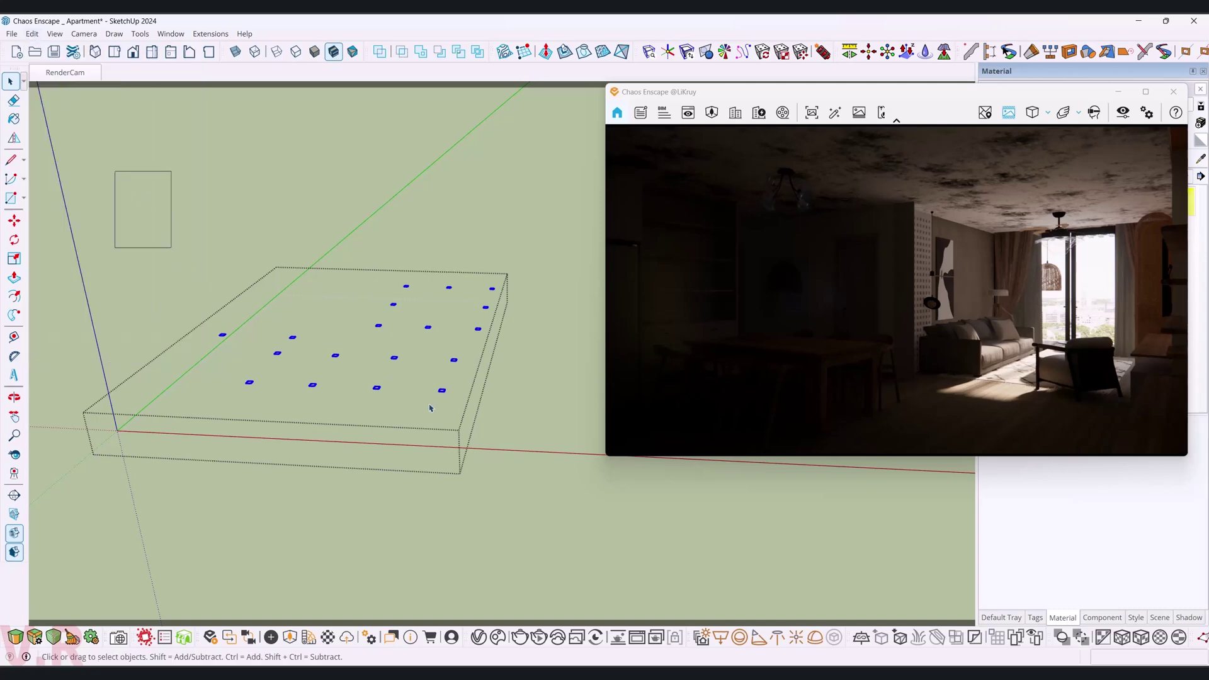
pyautogui.rightClick(442, 392)
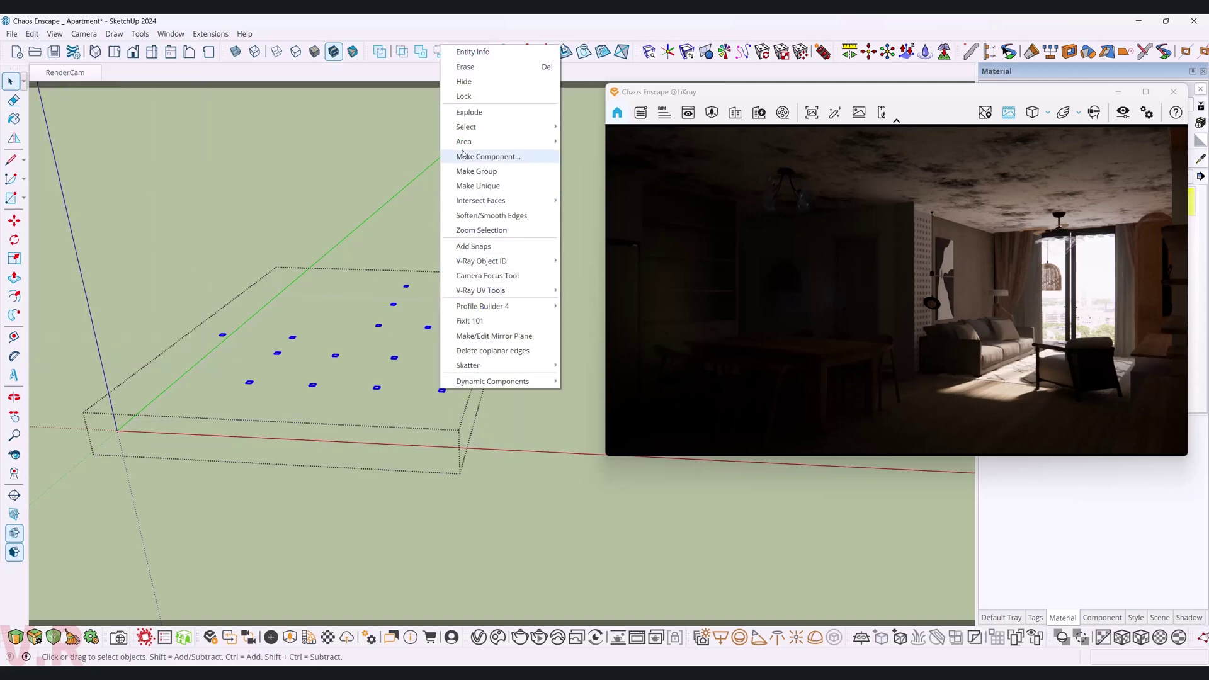
pyautogui.click(460, 87)
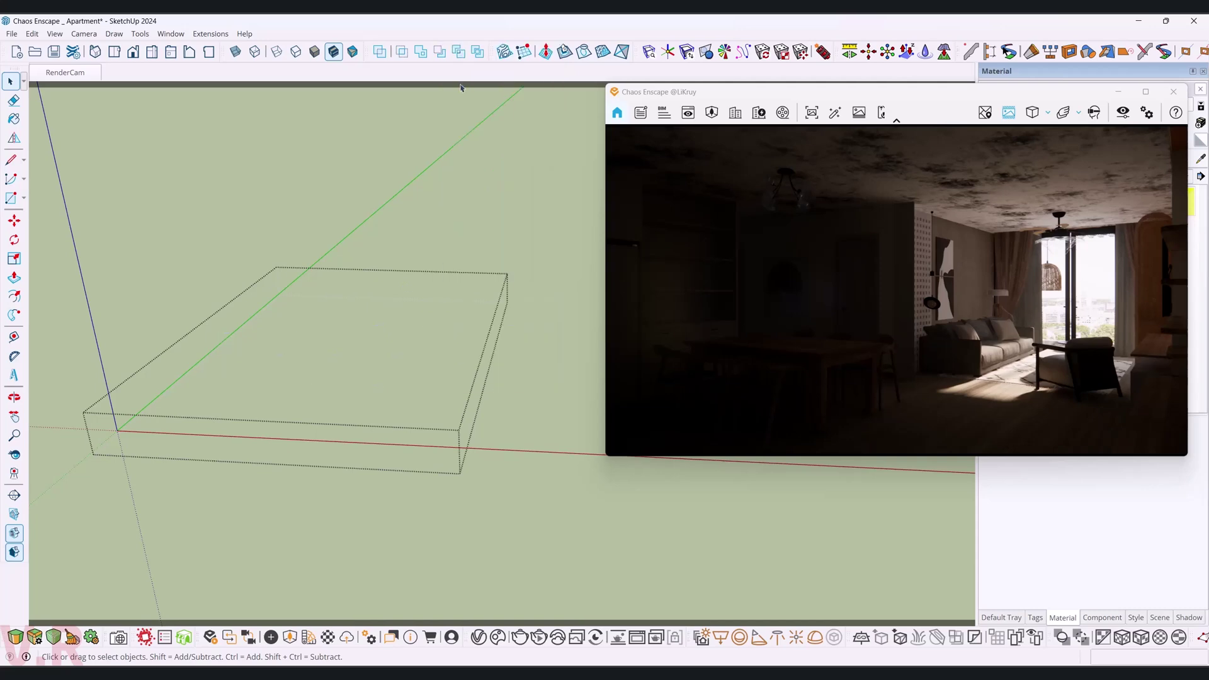
# Paste the downlights in place and make the pasted copies unique.
pyautogui.click(32, 34)
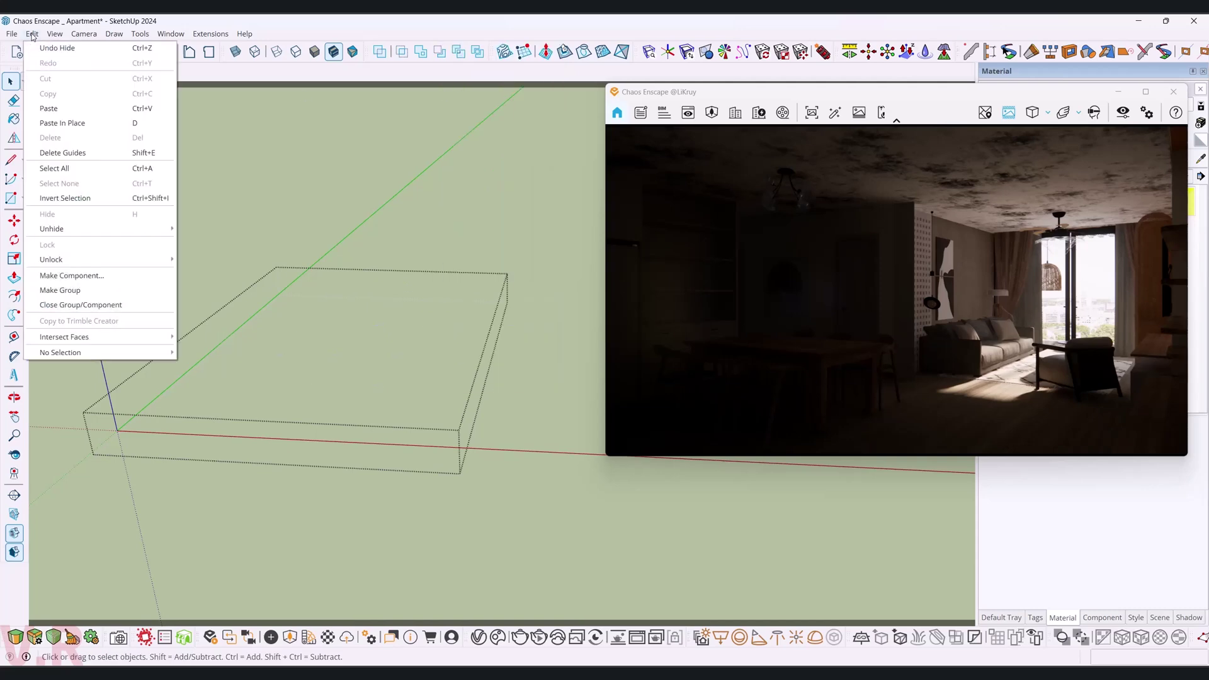
pyautogui.click(86, 123)
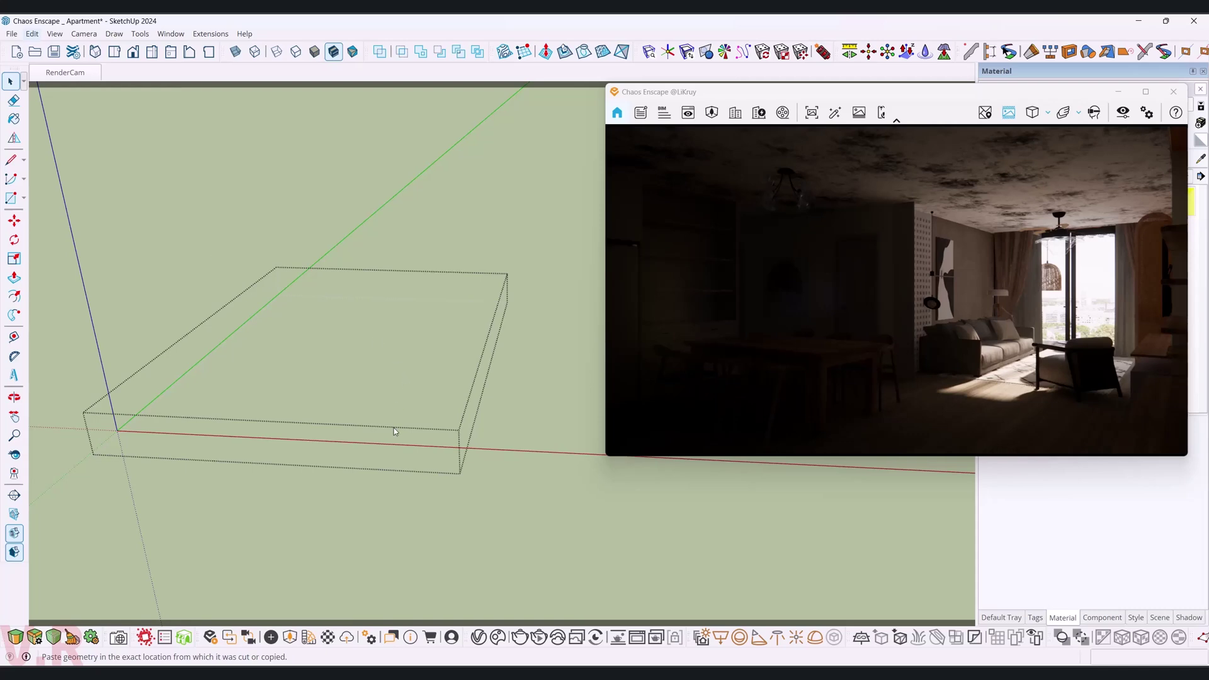
pyautogui.click(380, 54)
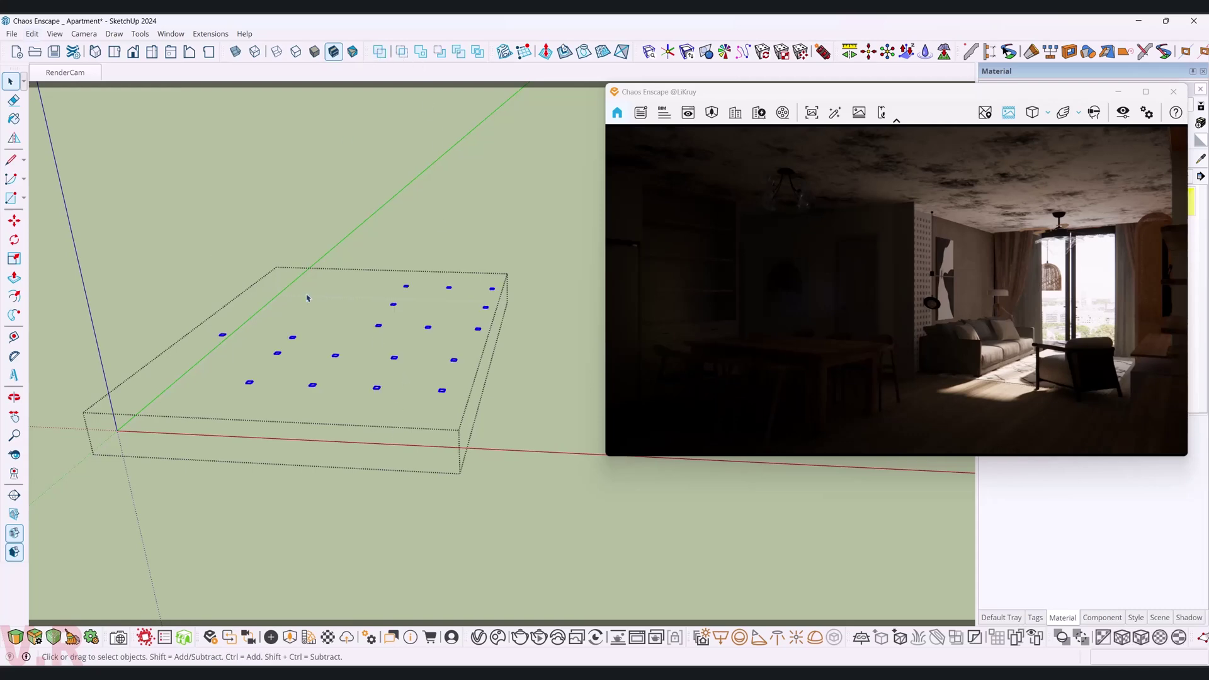
pyautogui.rightClick(396, 360)
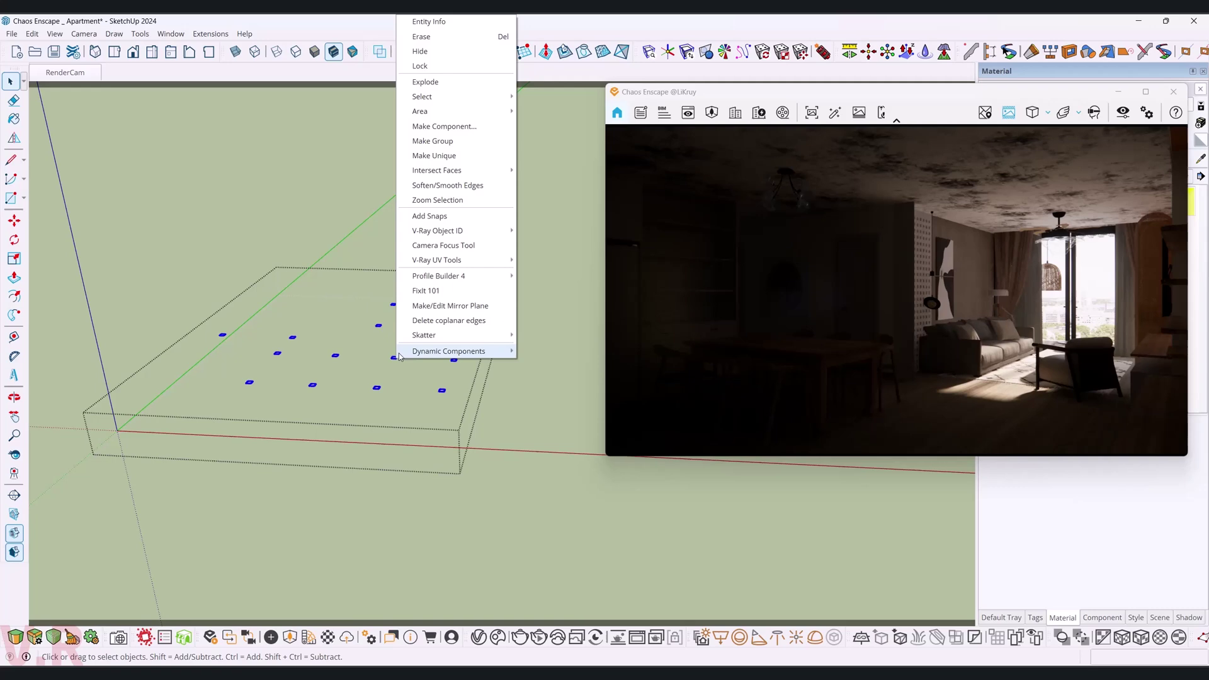
pyautogui.click(443, 156)
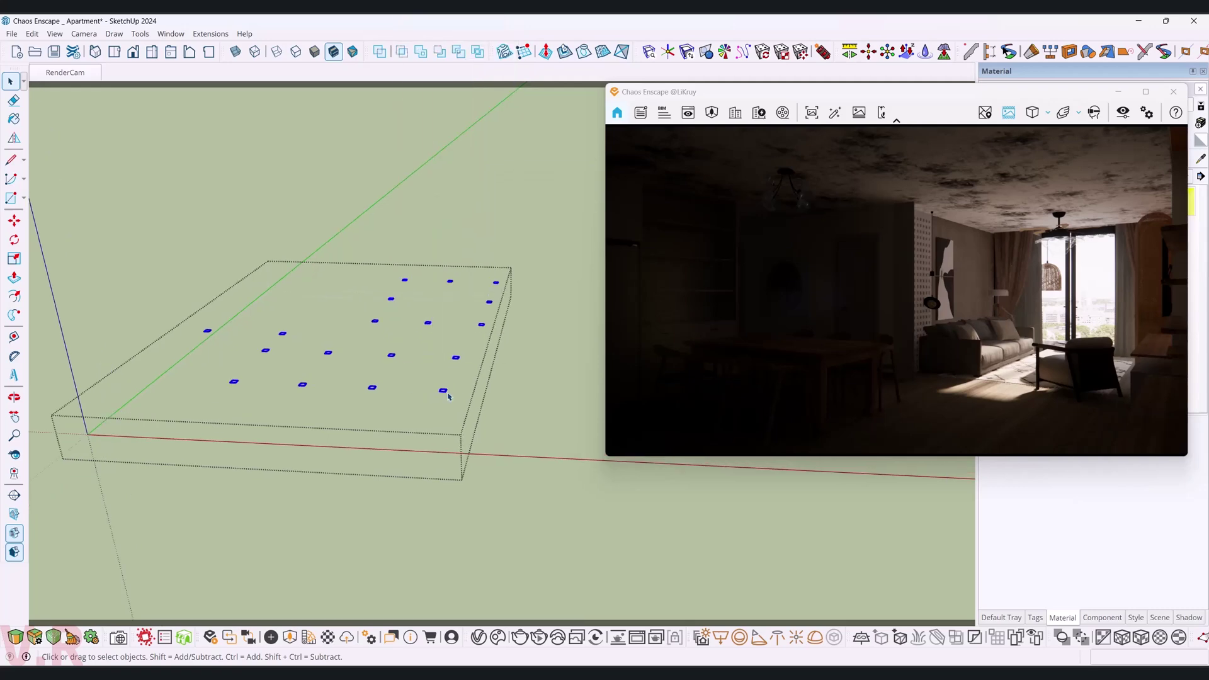
# Inside the plate group, draw a roughly 212 mm line straight down from its centre.
pyautogui.scroll(5, 430, 395)
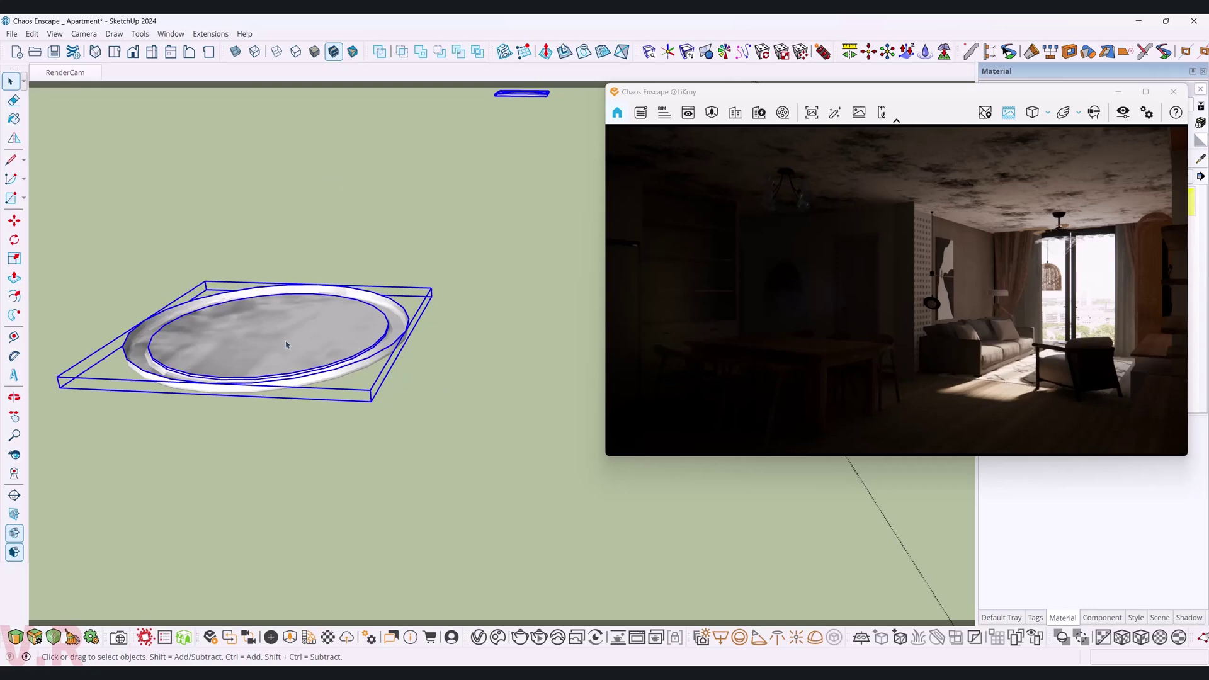
pyautogui.scroll(2, 286, 348)
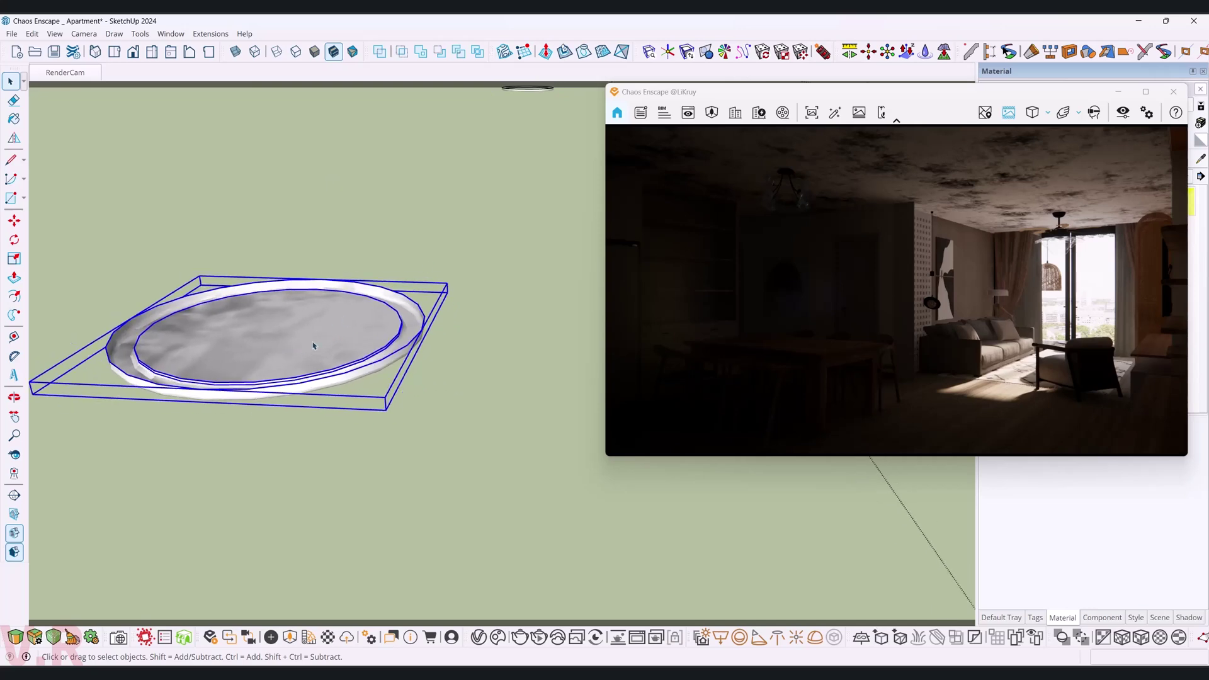
pyautogui.moveTo(313, 346); pyautogui.dragTo(291, 508, button='middle')
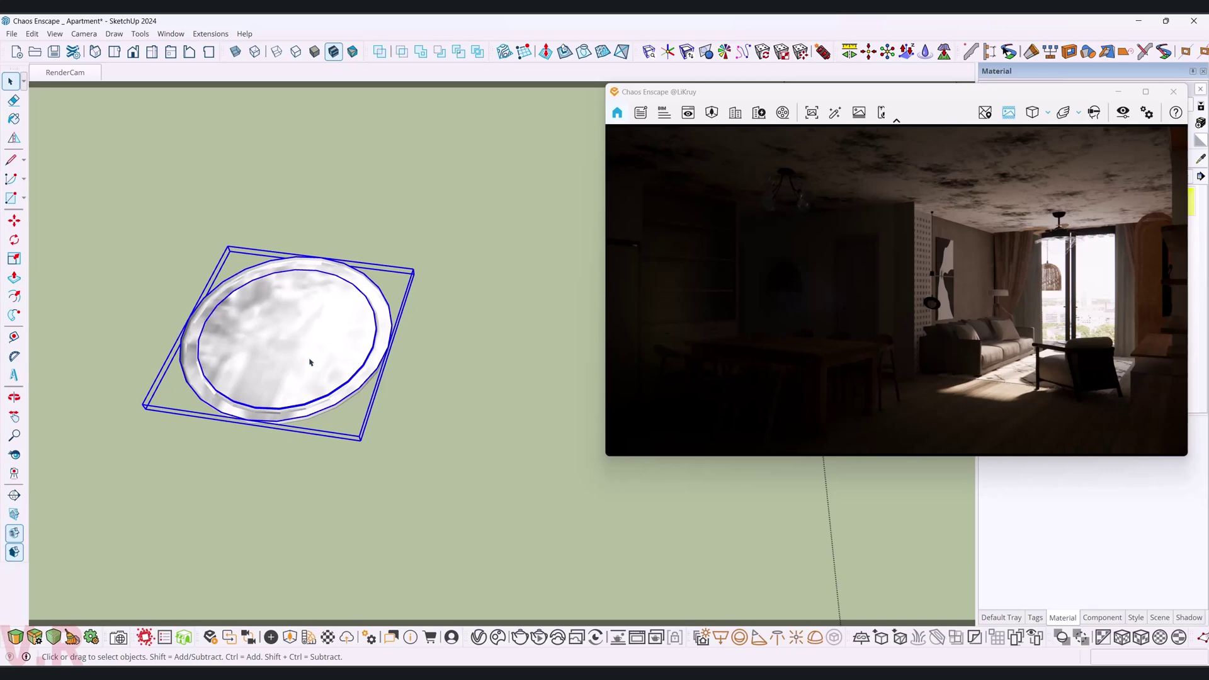
pyautogui.click(336, 58)
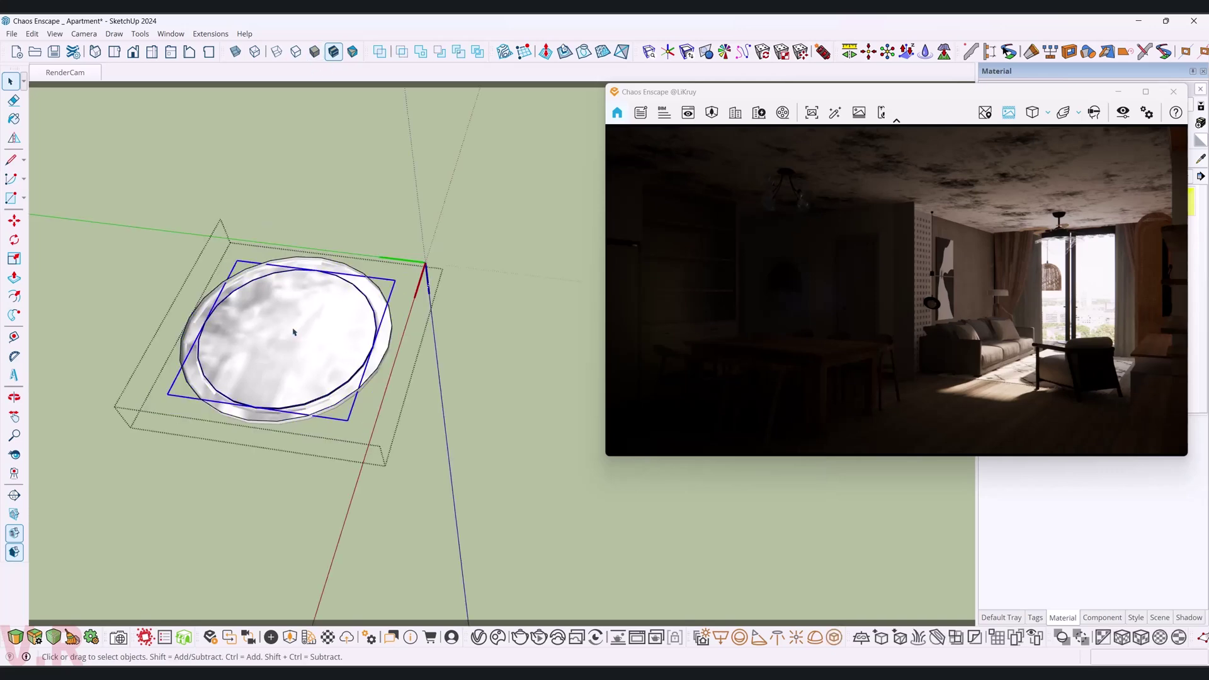
pyautogui.press('l')
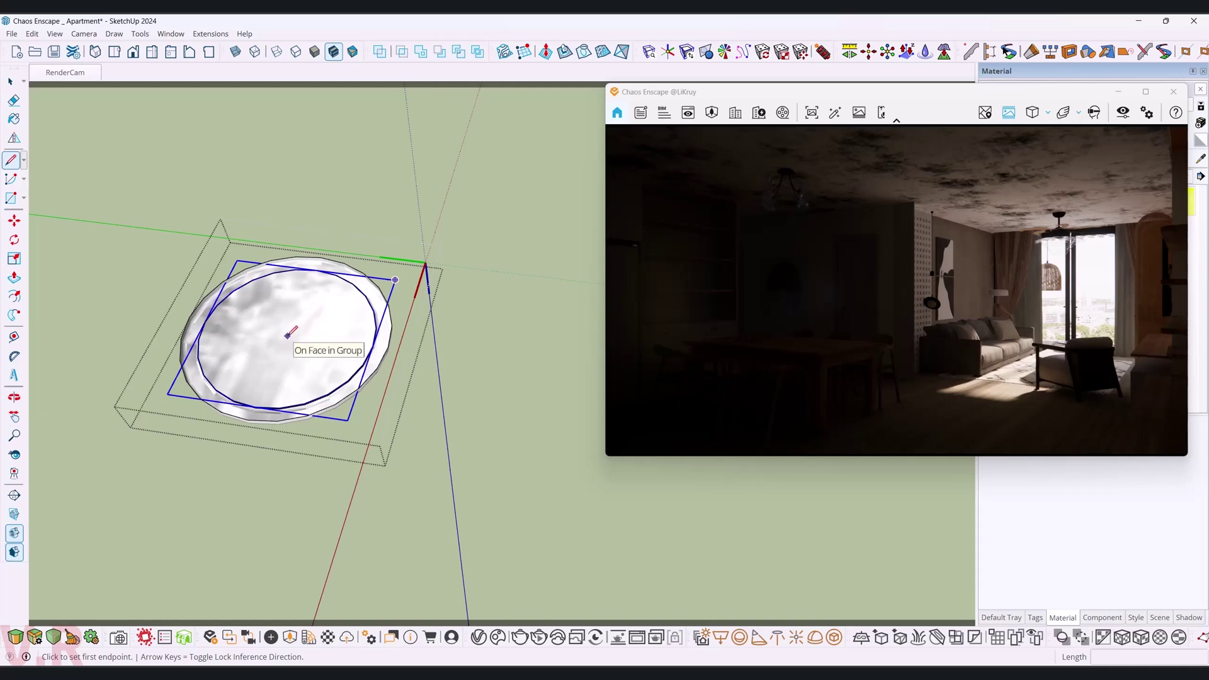
pyautogui.click(289, 334)
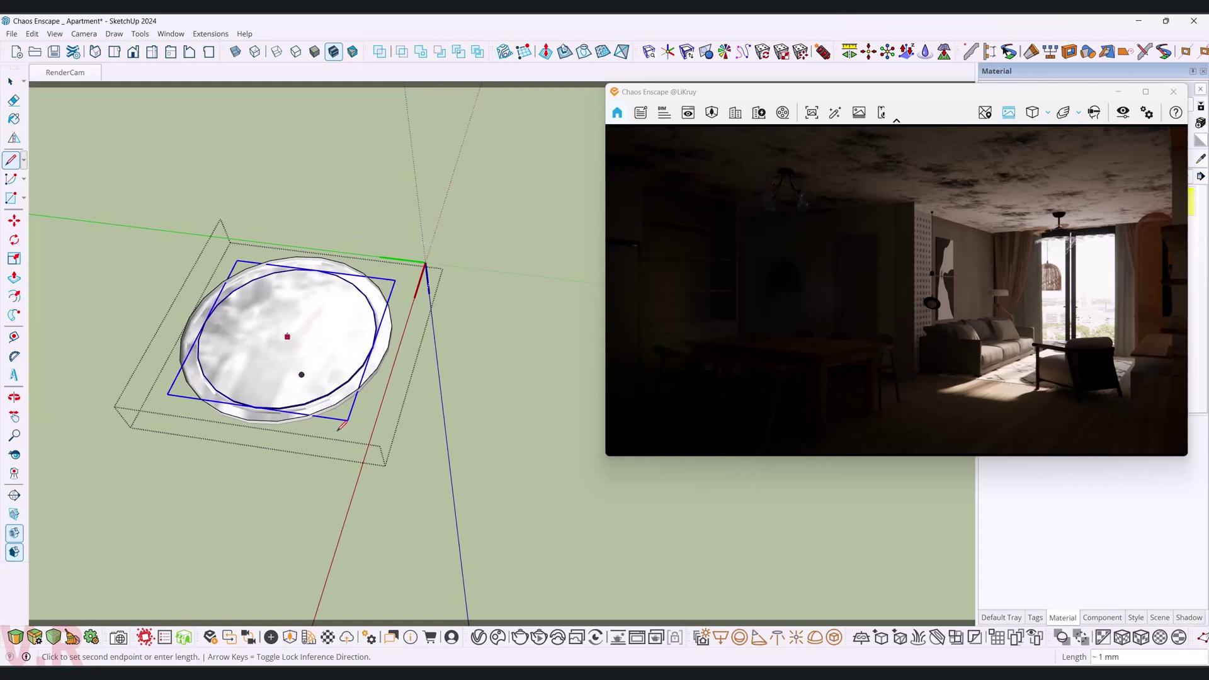
pyautogui.click(380, 488)
pyautogui.press('space')
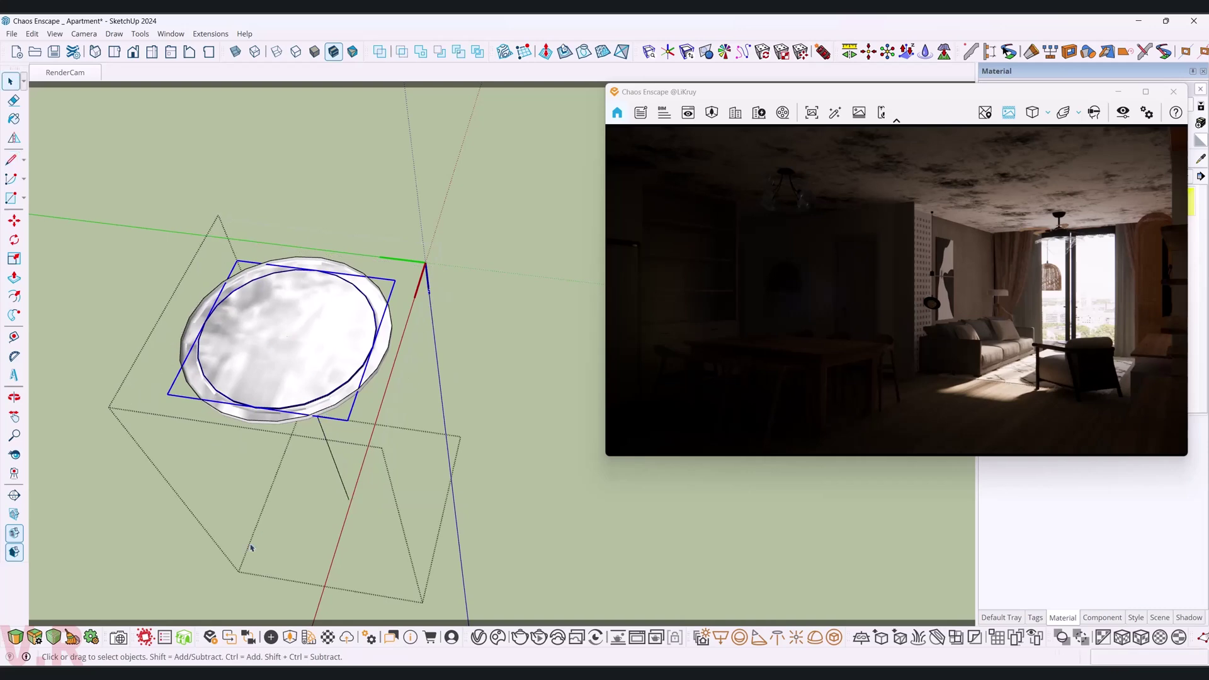
# Place a 1,000 cd, 60° Enscape spotlight at the reference line's lower end.
pyautogui.click(250, 637)
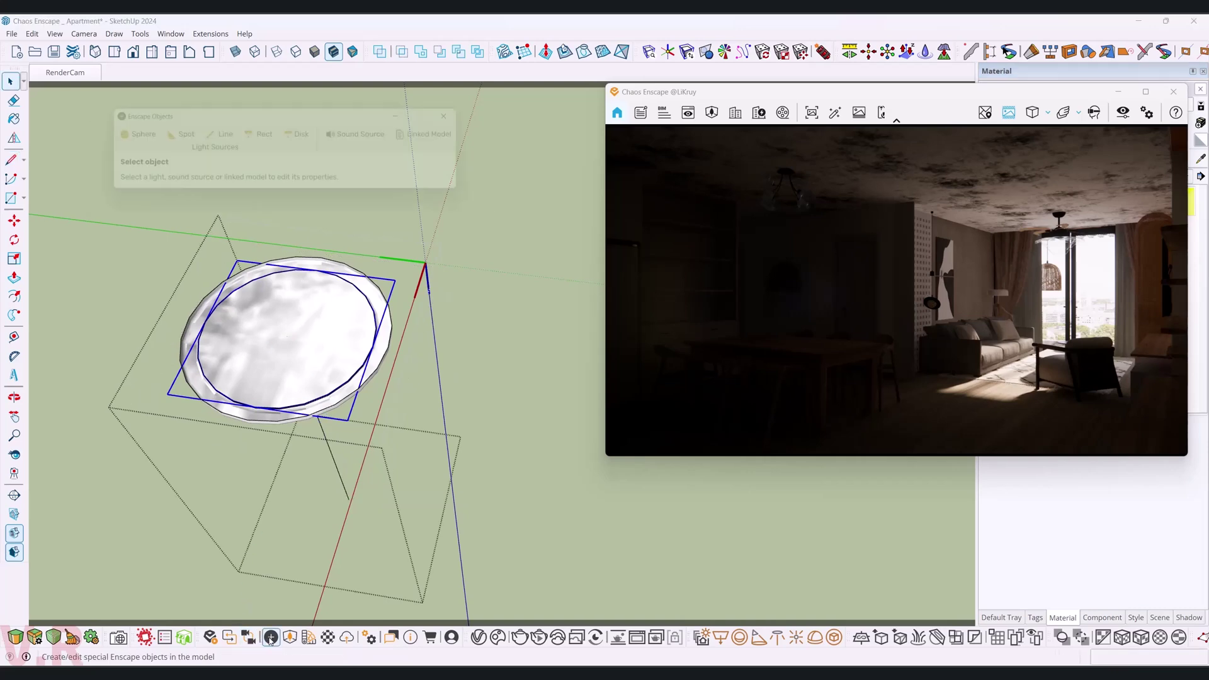
pyautogui.click(171, 139)
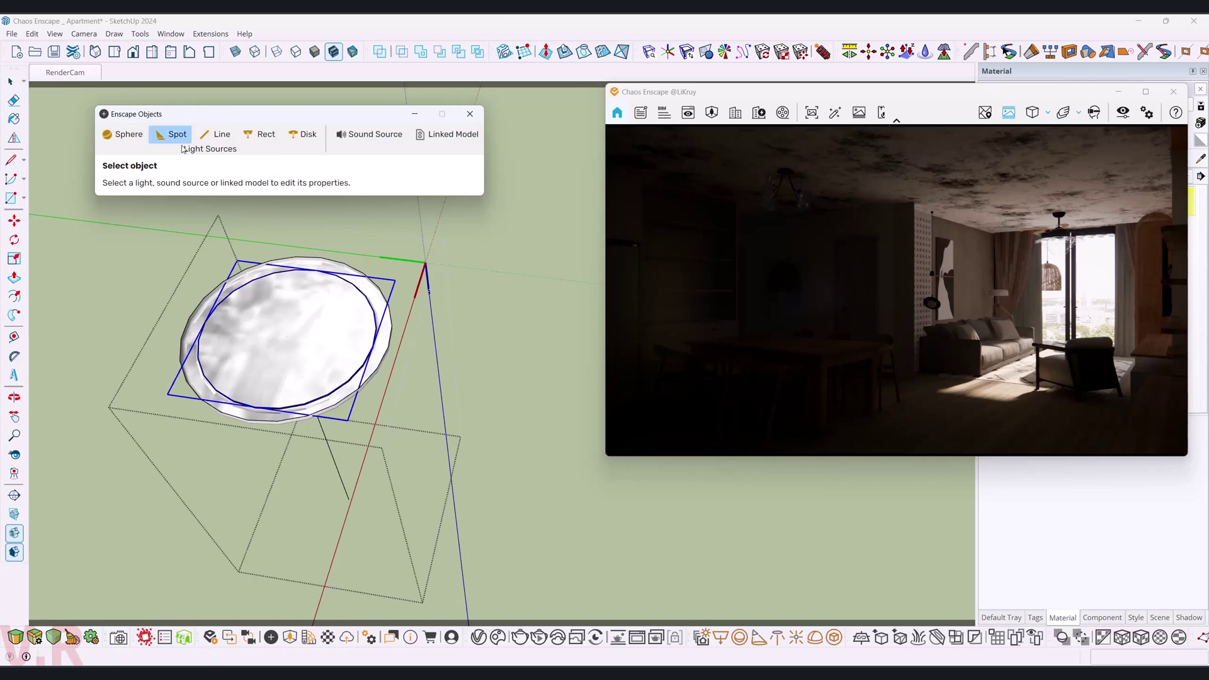
pyautogui.click(346, 506)
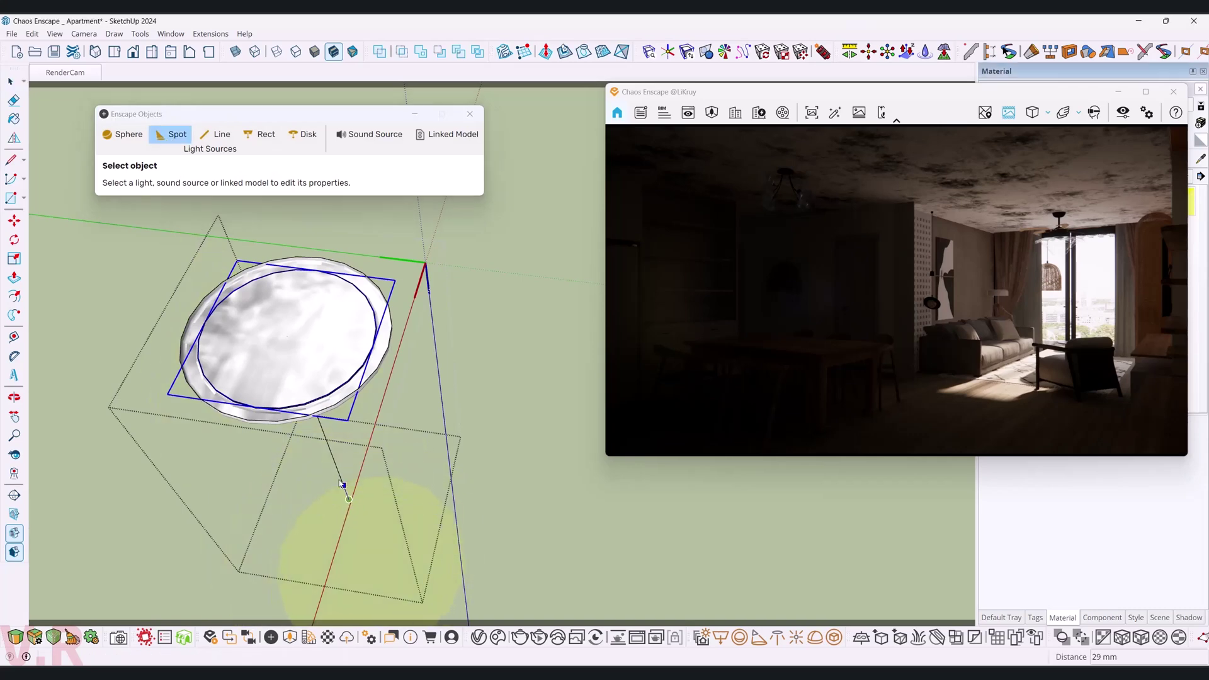
pyautogui.click(324, 432)
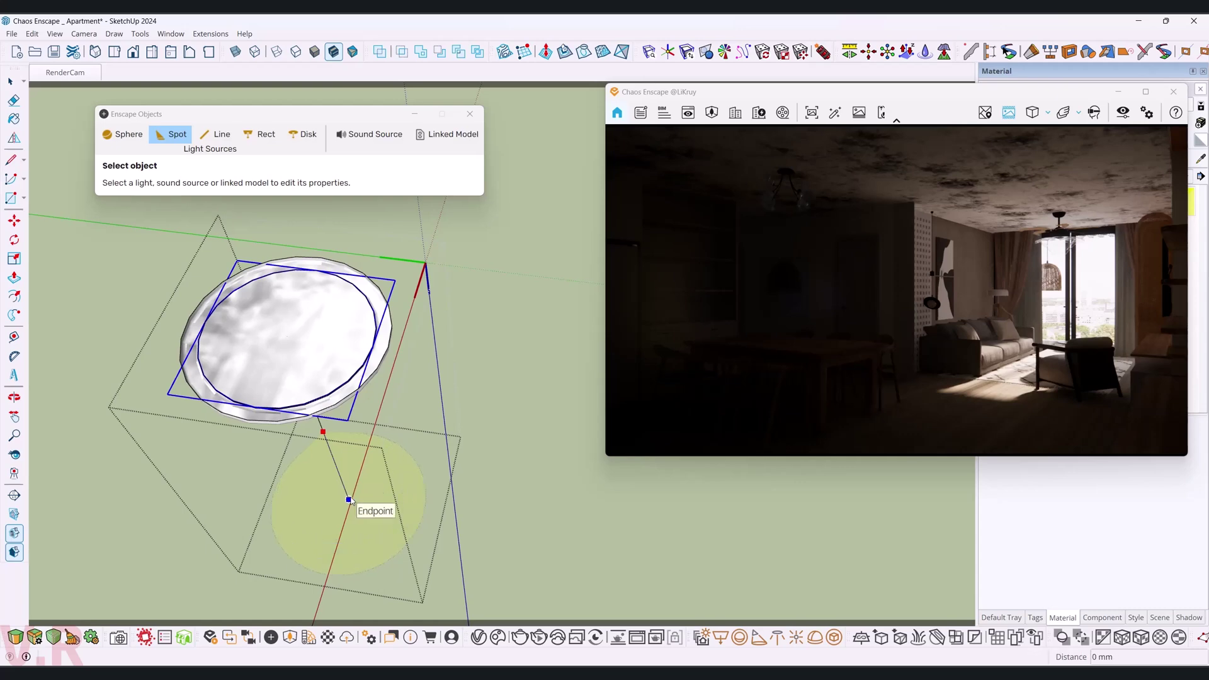
pyautogui.click(351, 501)
# Move the spotlight cone up to sit just under the fixture disc.
pyautogui.moveTo(368, 499); pyautogui.dragTo(396, 528, button='middle')
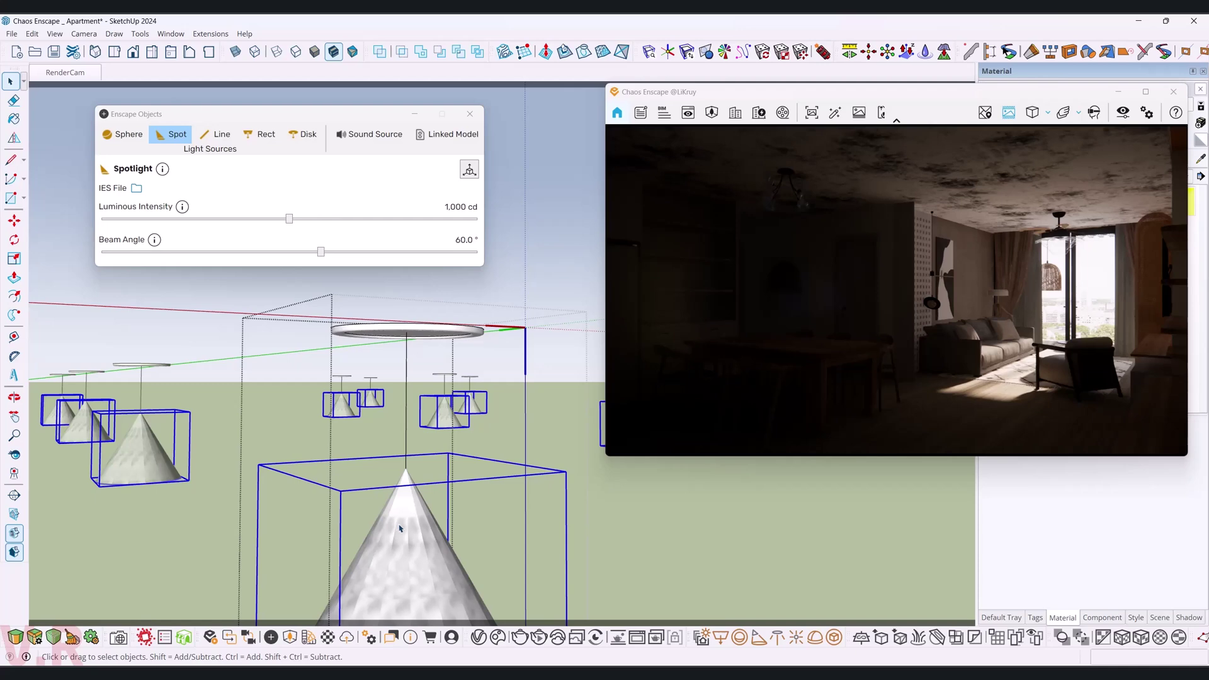
pyautogui.press('m')
pyautogui.click(405, 468)
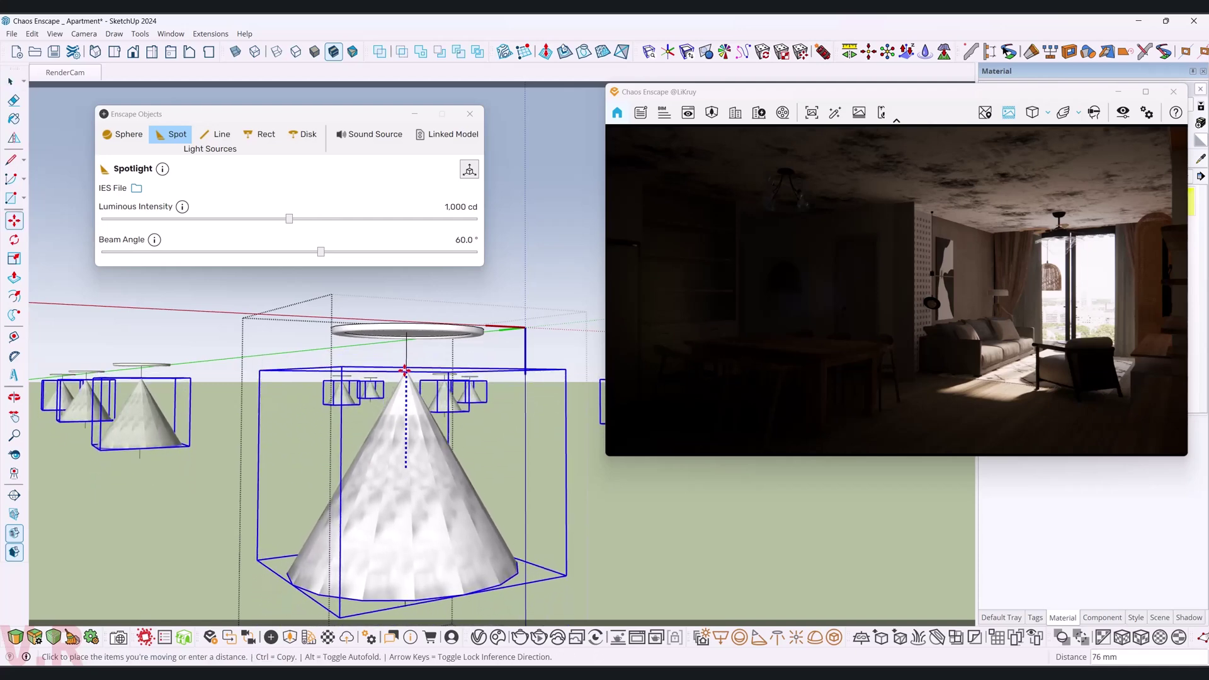
pyautogui.click(406, 371)
pyautogui.press('space')
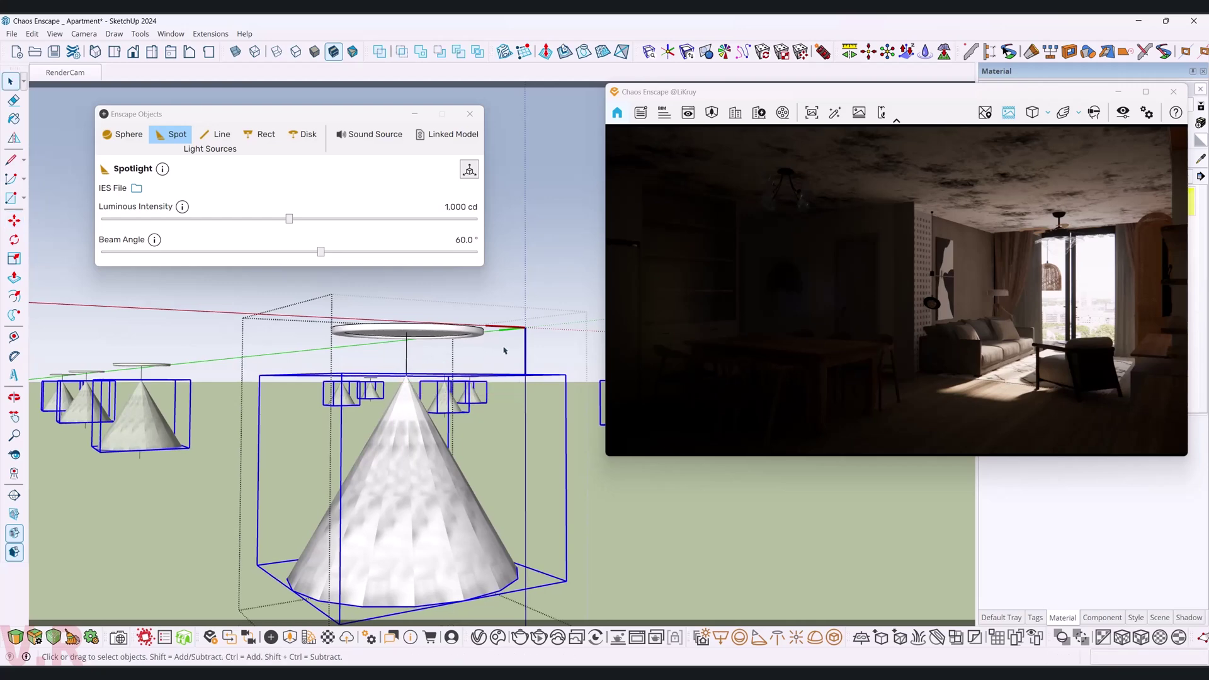
pyautogui.click(305, 308)
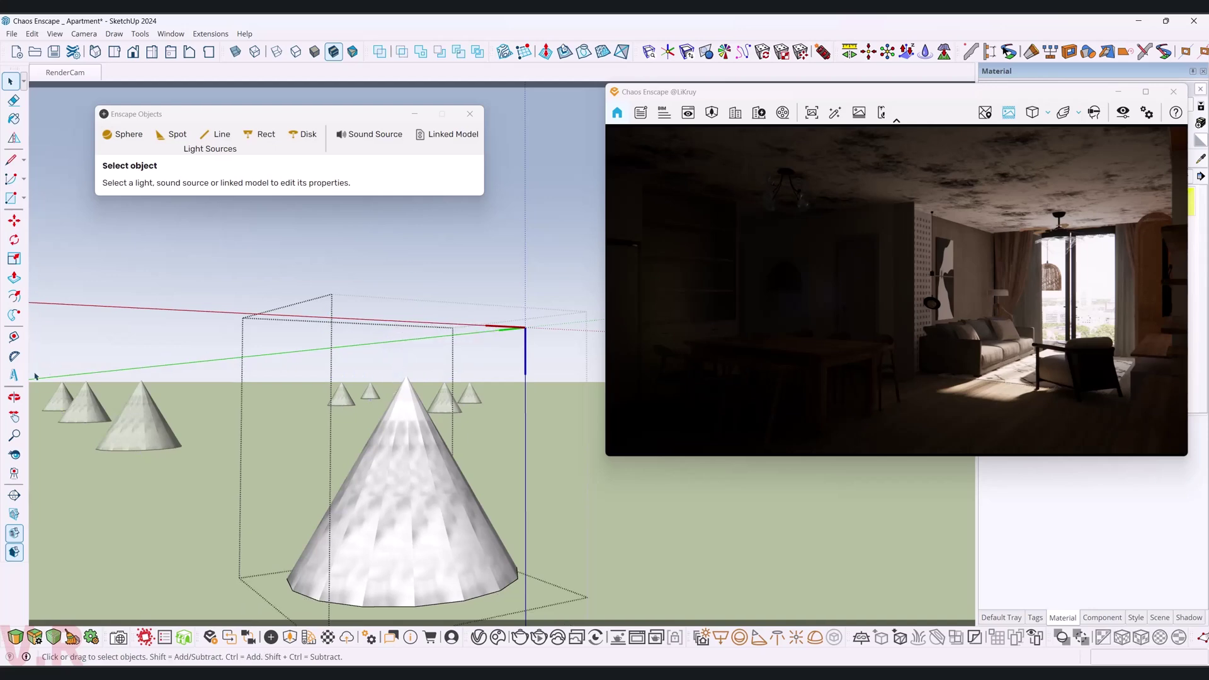
# Select the large spotlight cone beneath the fixture disc.
pyautogui.moveTo(343, 452)
pyautogui.mouseDown(button='middle')
pyautogui.moveTo(359, 493)
pyautogui.moveTo(386, 507)
pyautogui.moveTo(375, 513)
pyautogui.moveTo(412, 448)
pyautogui.moveTo(399, 450)
pyautogui.moveTo(399, 397)
pyautogui.moveTo(398, 445)
pyautogui.mouseUp(button='middle')
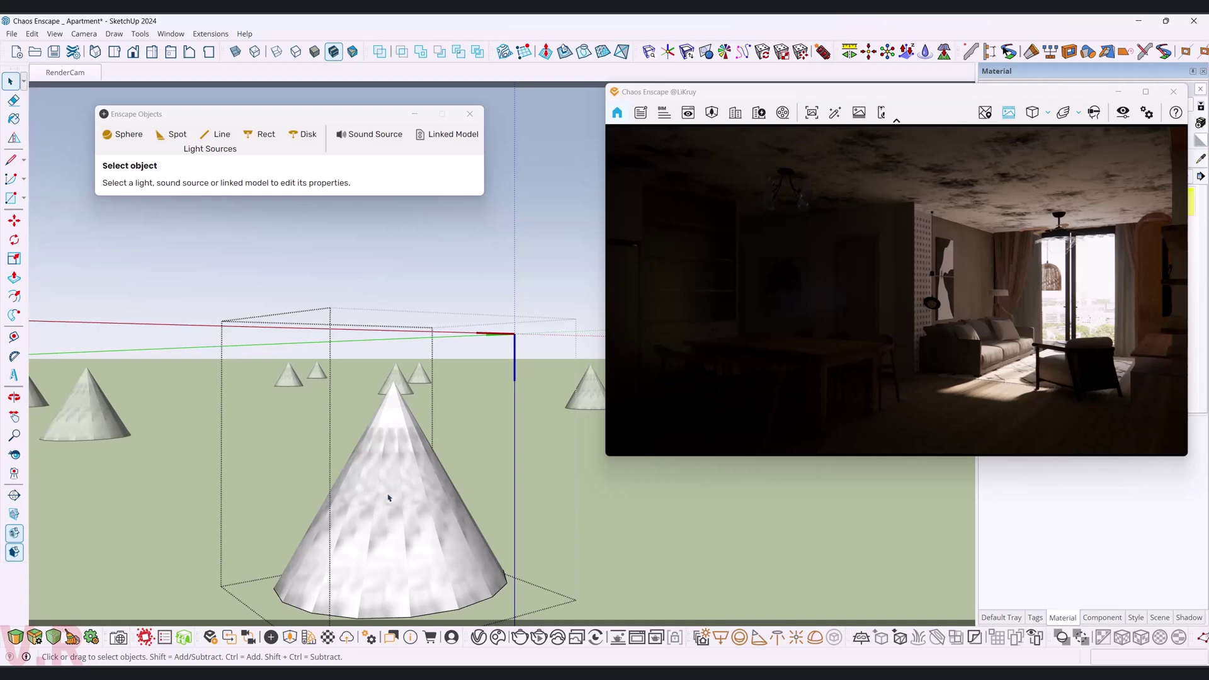
pyautogui.hotkey('ctrl', 'a')
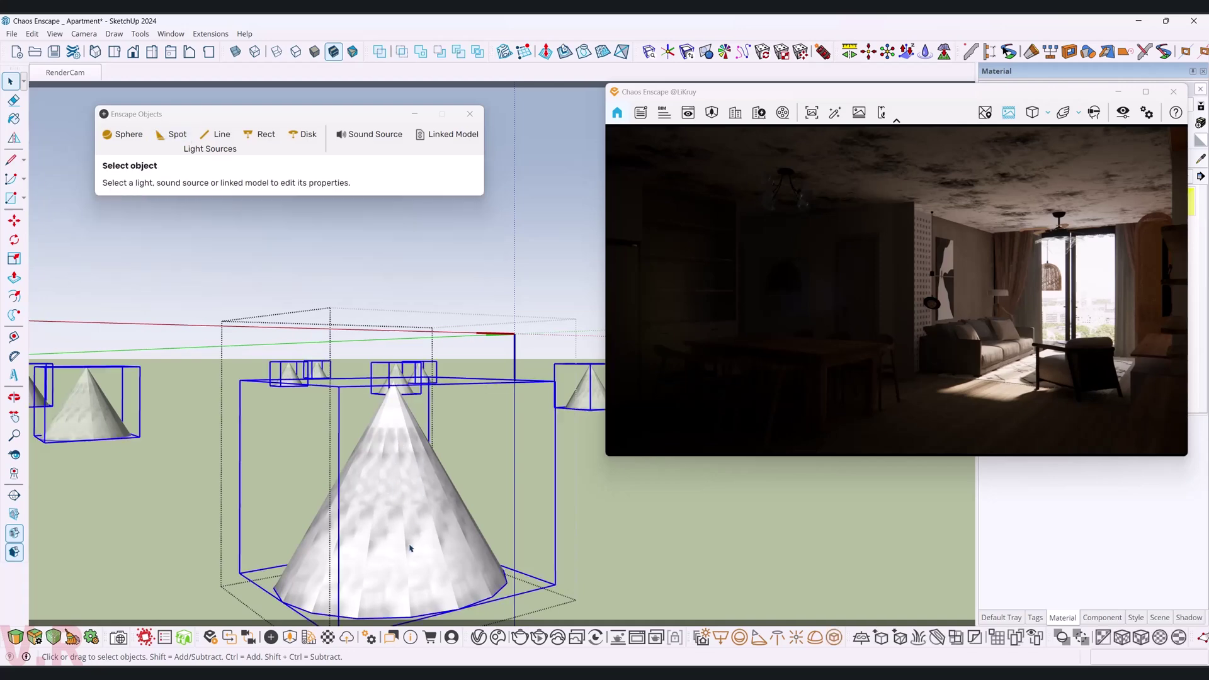
pyautogui.click(408, 89)
pyautogui.click(395, 503)
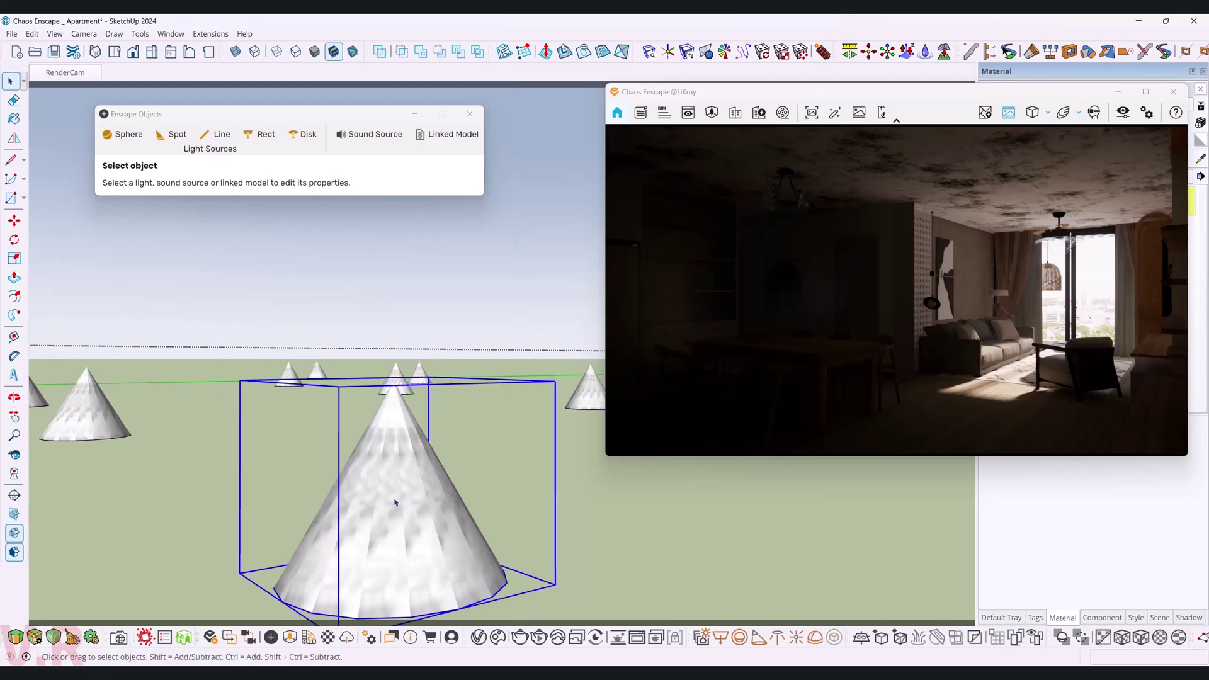
pyautogui.click(412, 339)
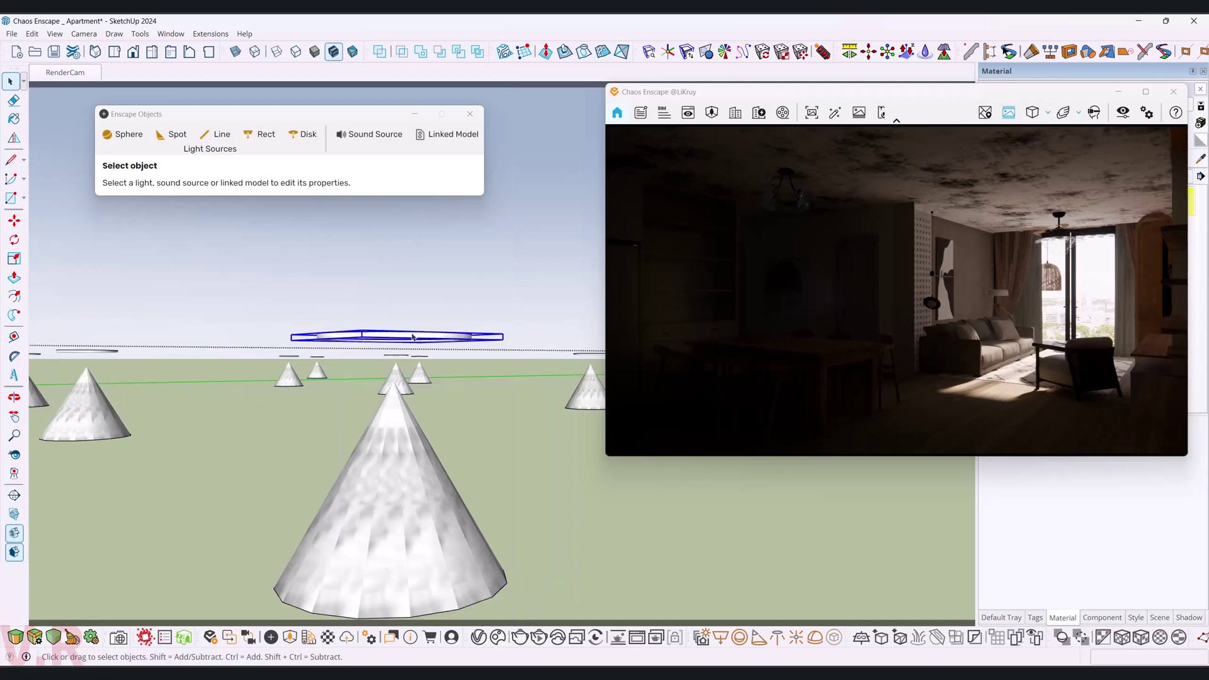
pyautogui.click(379, 471)
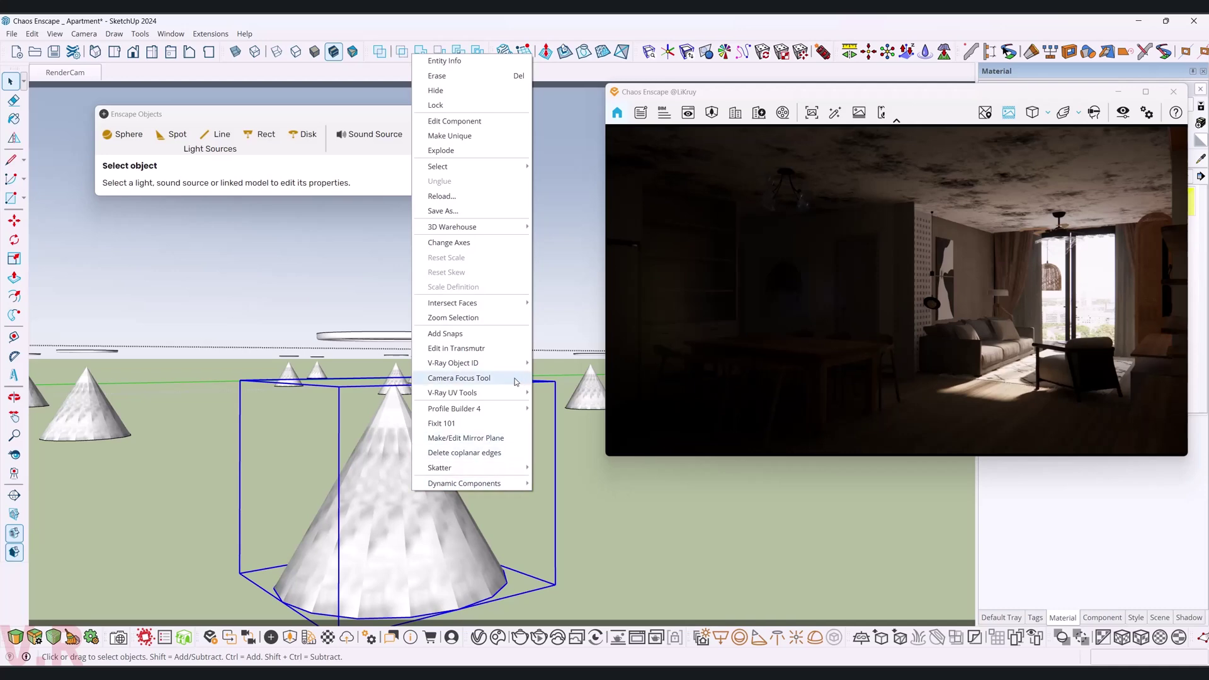
# Try redefining the cone component's axes, then cancel the change.
pyautogui.click(448, 243)
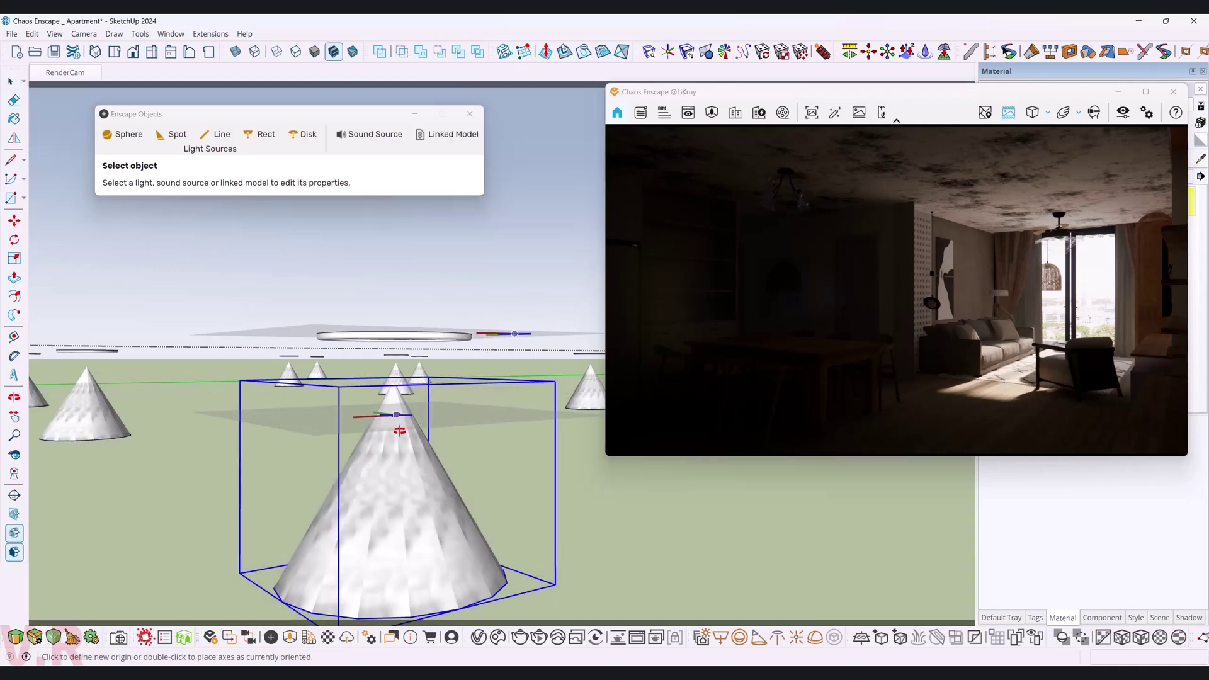
pyautogui.moveTo(398, 393); pyautogui.dragTo(398, 380, button='middle')
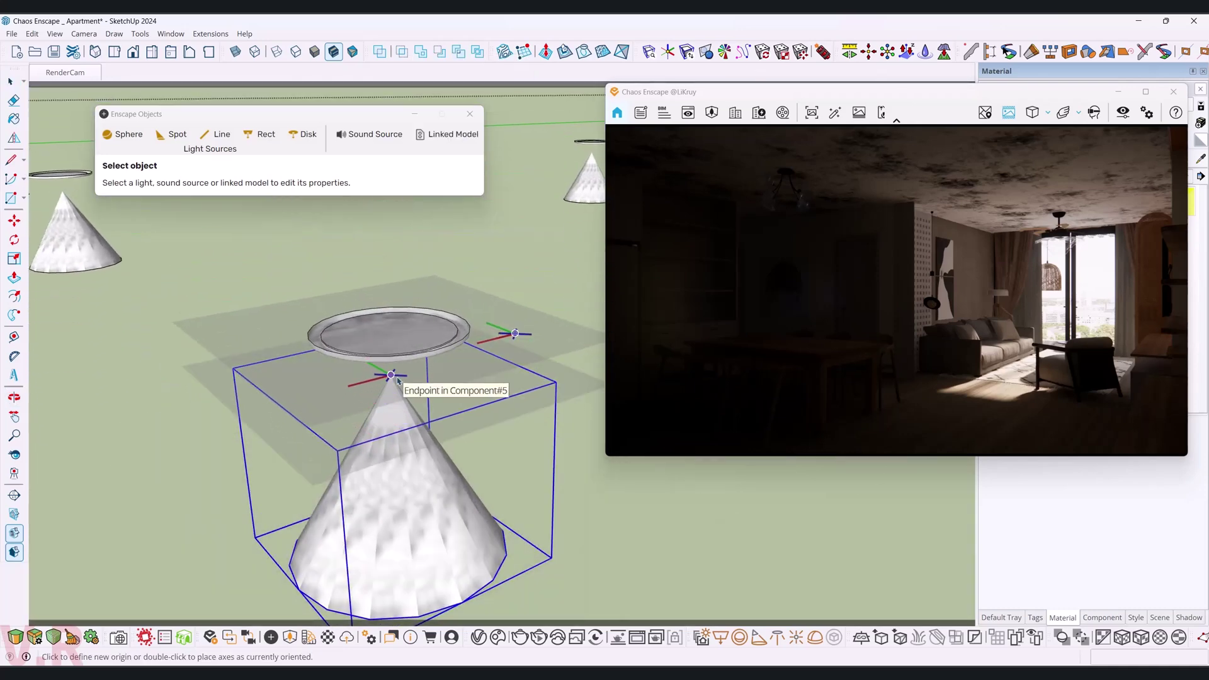
pyautogui.press('space')
pyautogui.rightClick(405, 558)
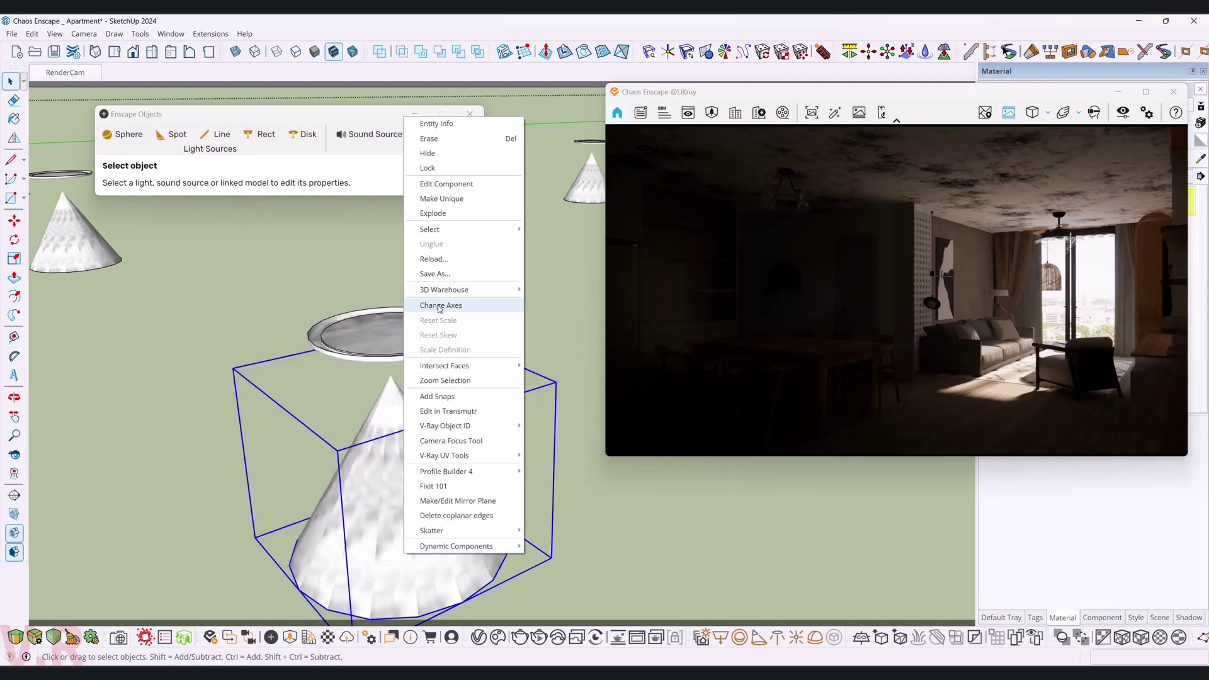
pyautogui.click(440, 306)
pyautogui.press('space')
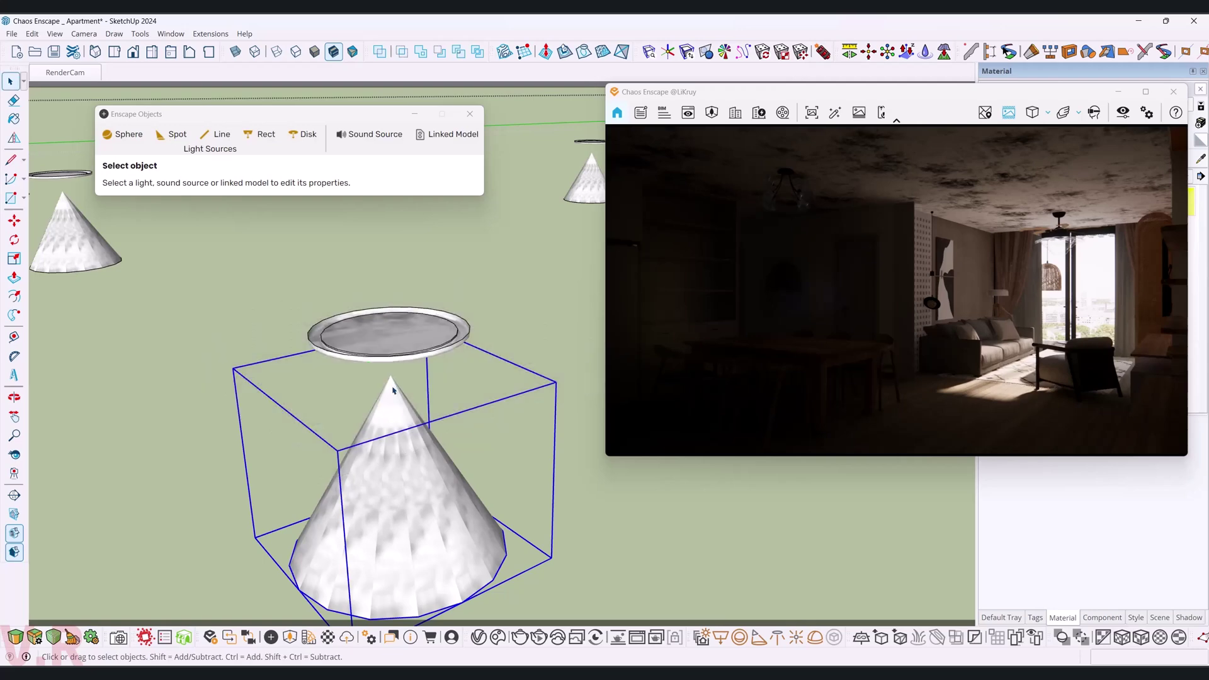
# Select every instance of the cone spotlight component.
pyautogui.scroll(-3, 409, 509)
pyautogui.rightClick(410, 508)
pyautogui.moveTo(436, 179)
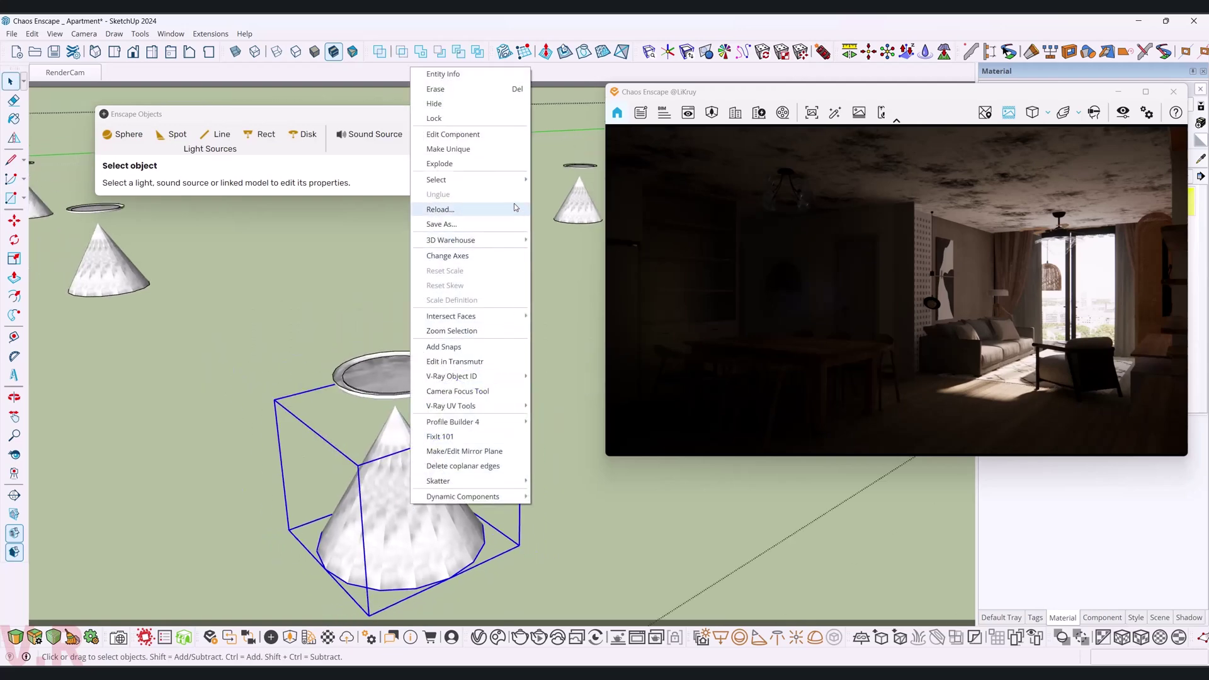
pyautogui.click(567, 195)
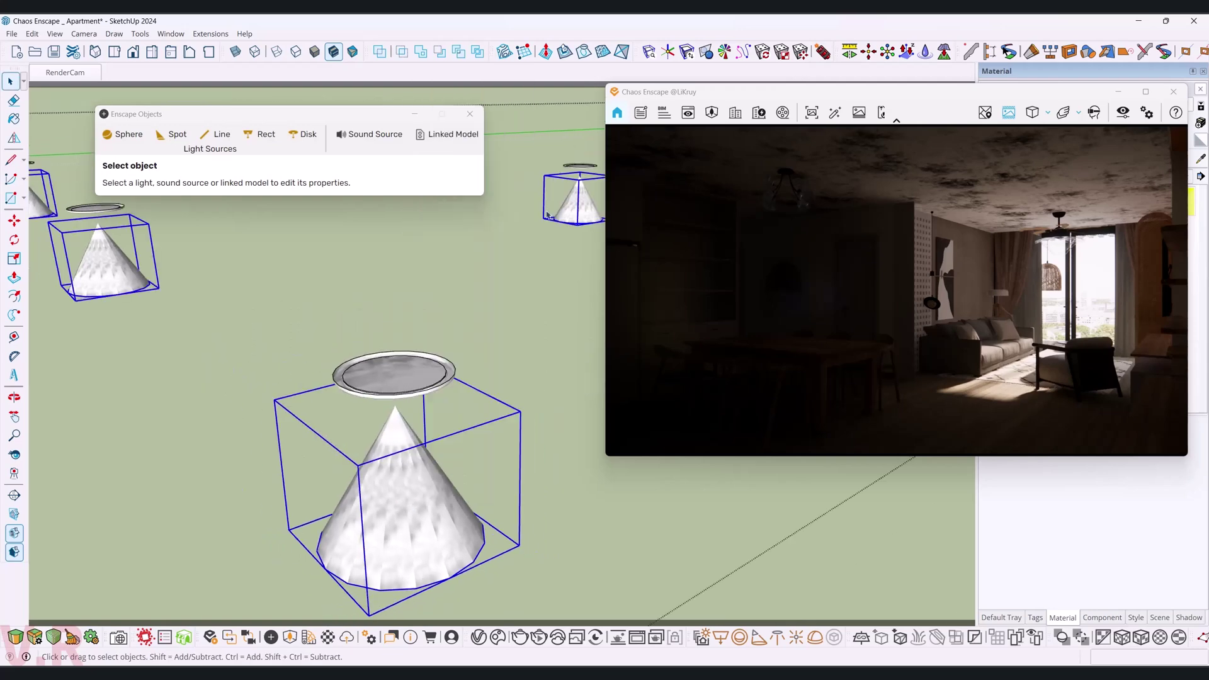
pyautogui.moveTo(351, 494)
pyautogui.mouseDown(button='middle')
pyautogui.moveTo(183, 335)
pyautogui.moveTo(347, 165)
pyautogui.mouseUp(button='middle')
pyautogui.rightClick(347, 165)
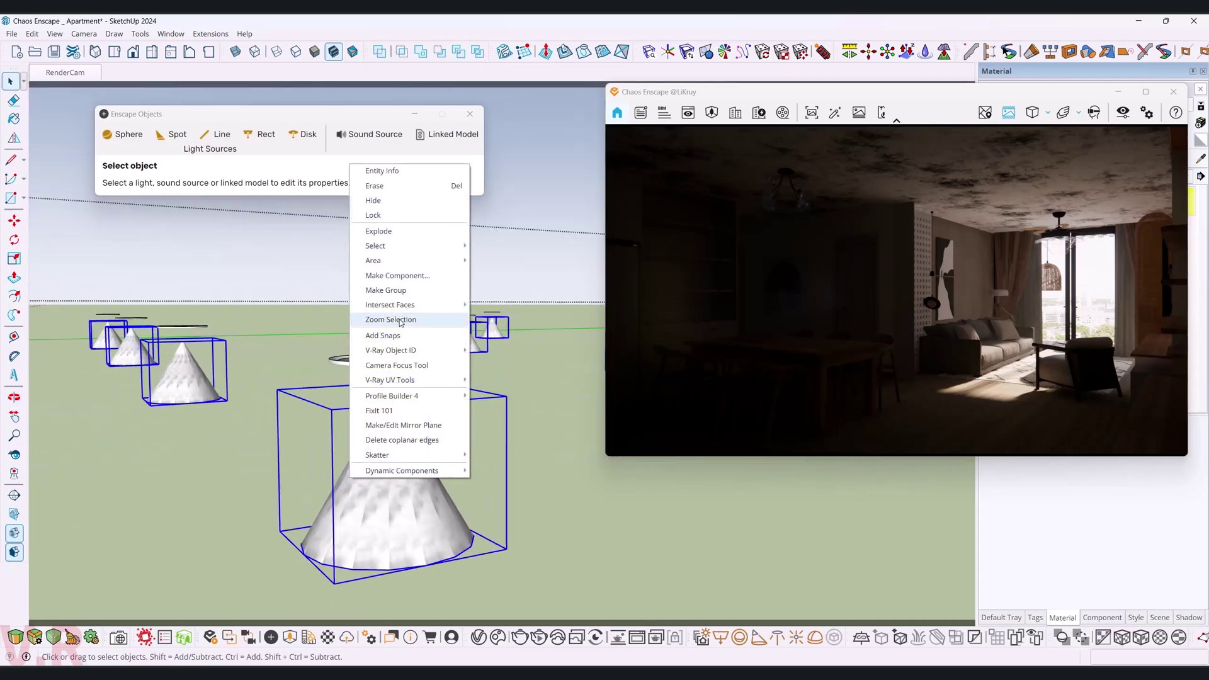
pyautogui.press('Escape')
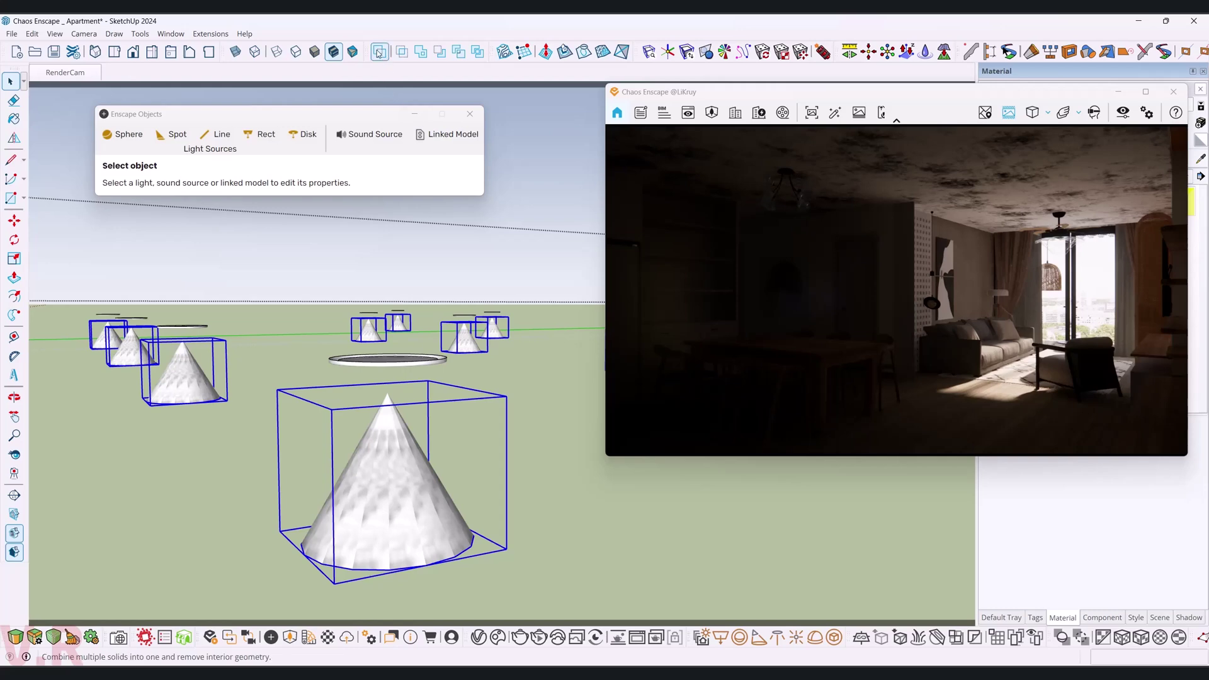
# Reselect all cone spotlight instances, cut them, and orbit back into the apartment.
pyautogui.click(392, 498)
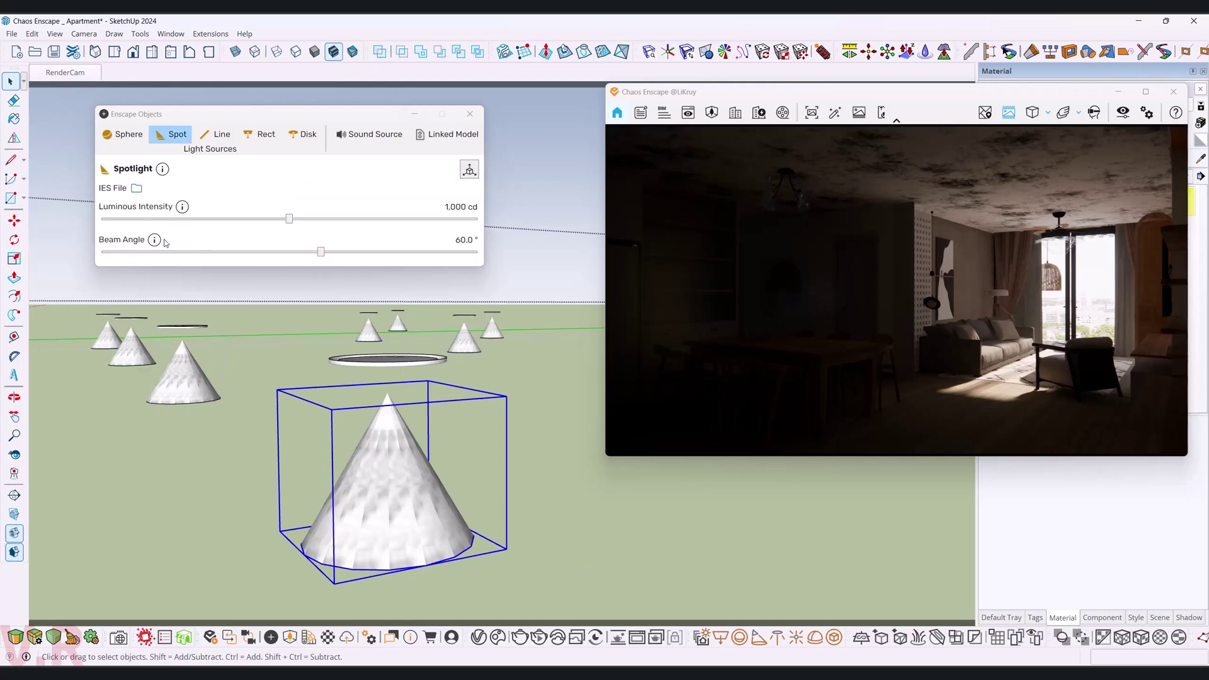
pyautogui.moveTo(427, 533); pyautogui.dragTo(401, 583, button='middle')
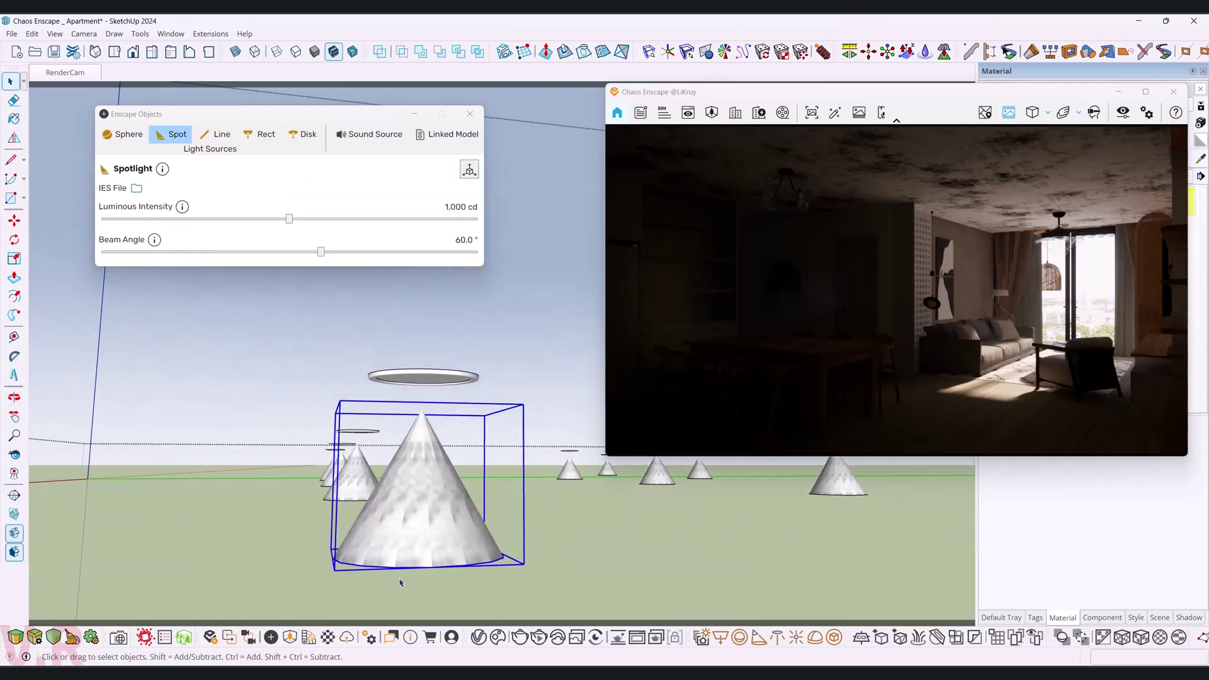
pyautogui.rightClick(419, 549)
pyautogui.moveTo(444, 209)
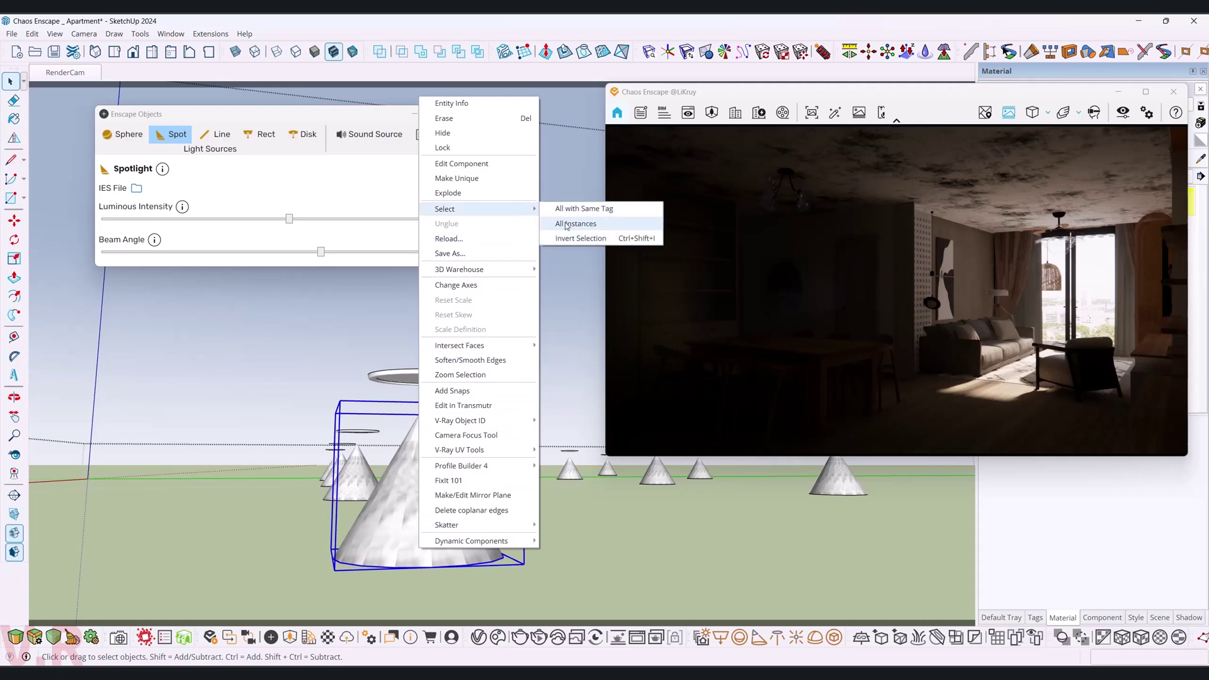
pyautogui.click(567, 225)
pyautogui.moveTo(460, 507); pyautogui.dragTo(430, 510, button='middle')
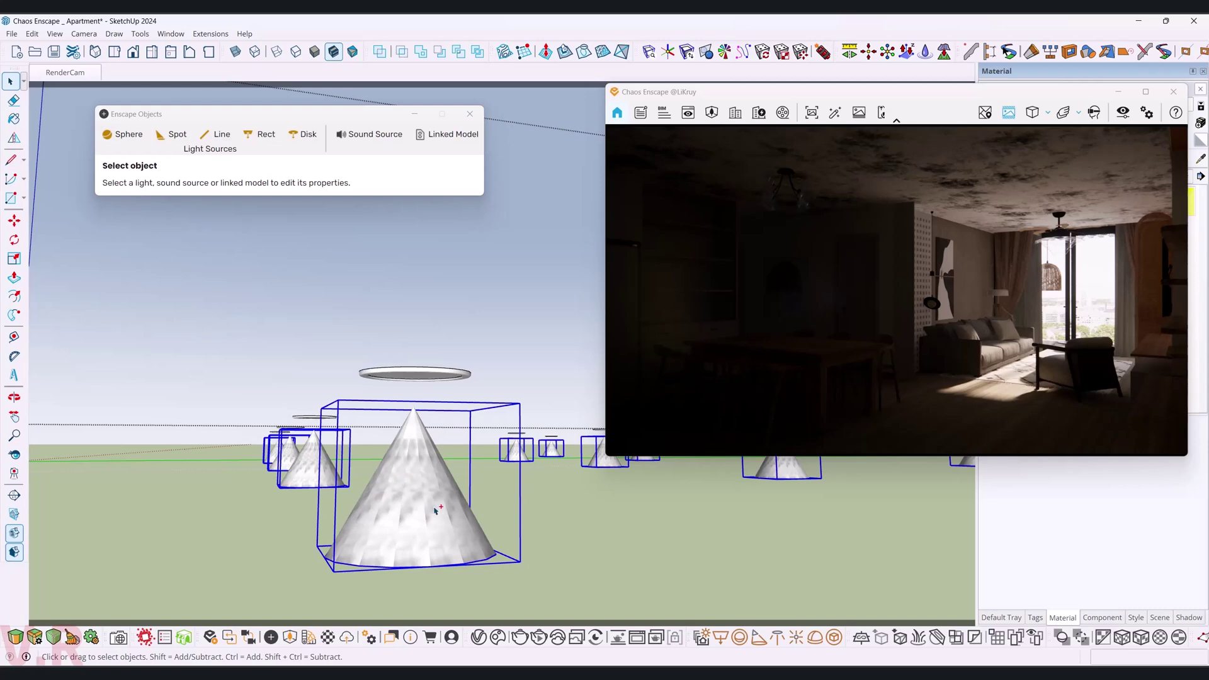
pyautogui.press('Delete')
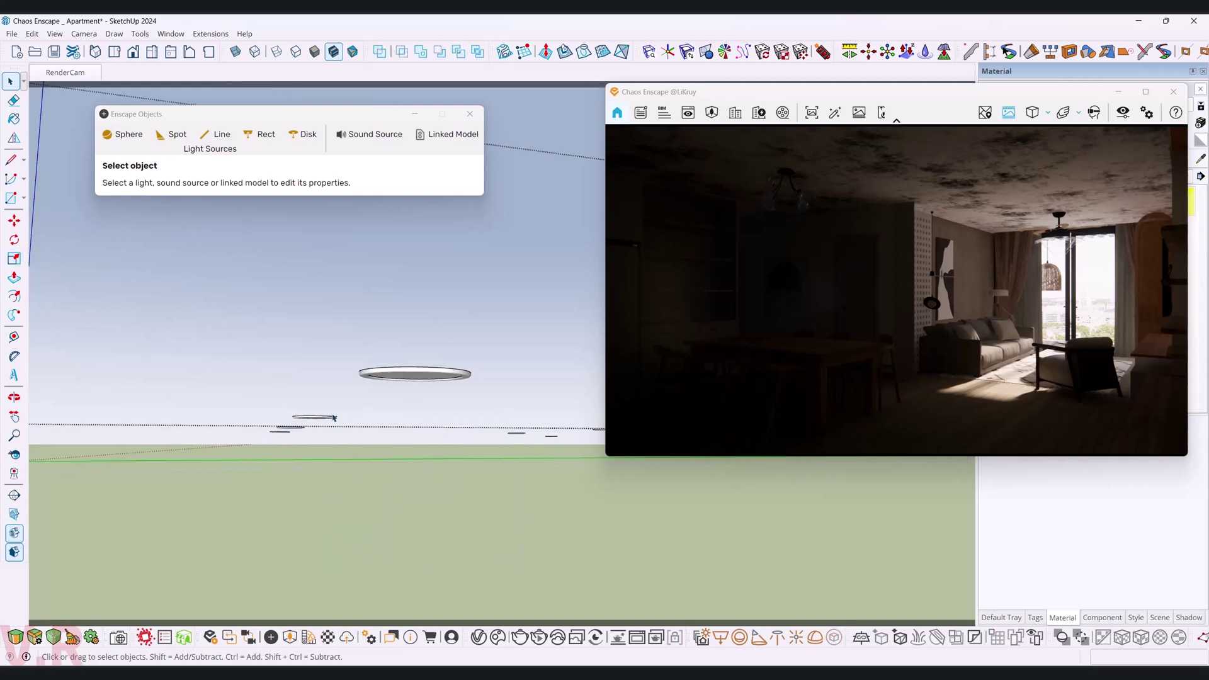
pyautogui.moveTo(108, 296)
pyautogui.mouseDown(button='middle')
pyautogui.moveTo(329, 390)
pyautogui.moveTo(256, 354)
pyautogui.mouseUp(button='middle')
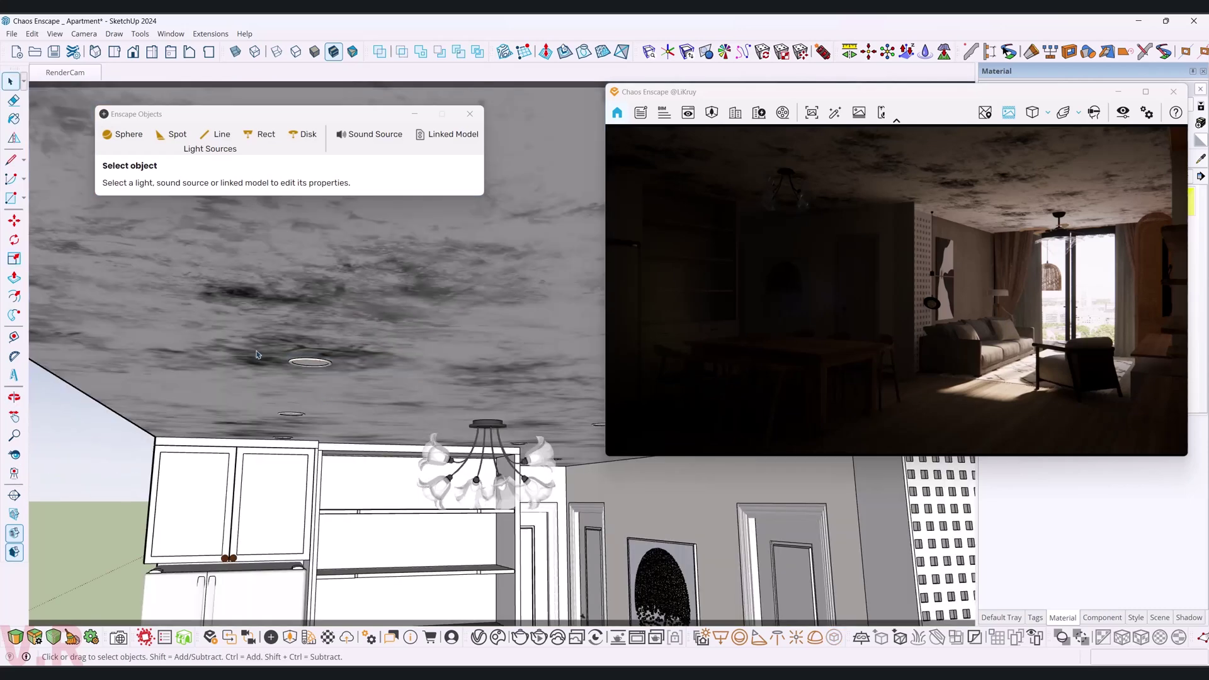
pyautogui.click(33, 34)
pyautogui.click(53, 123)
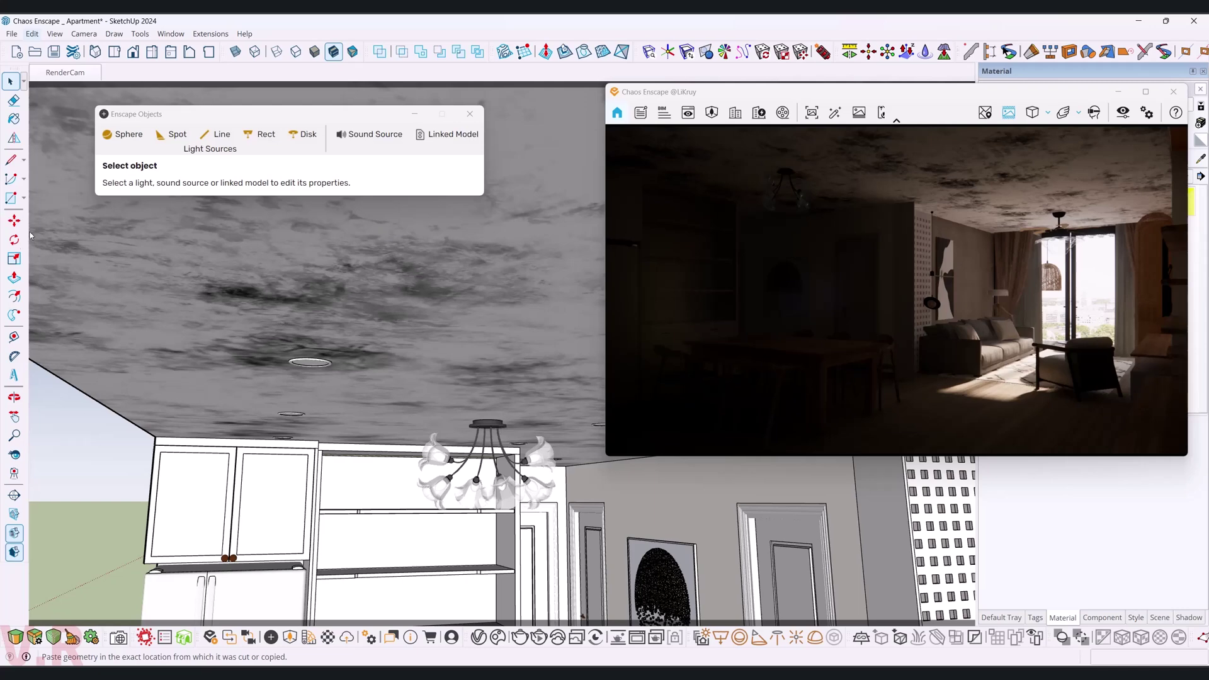
# Paste the cut spotlights back onto the ceiling at their original positions.
pyautogui.hotkey('ctrl', 'shift', 'v')
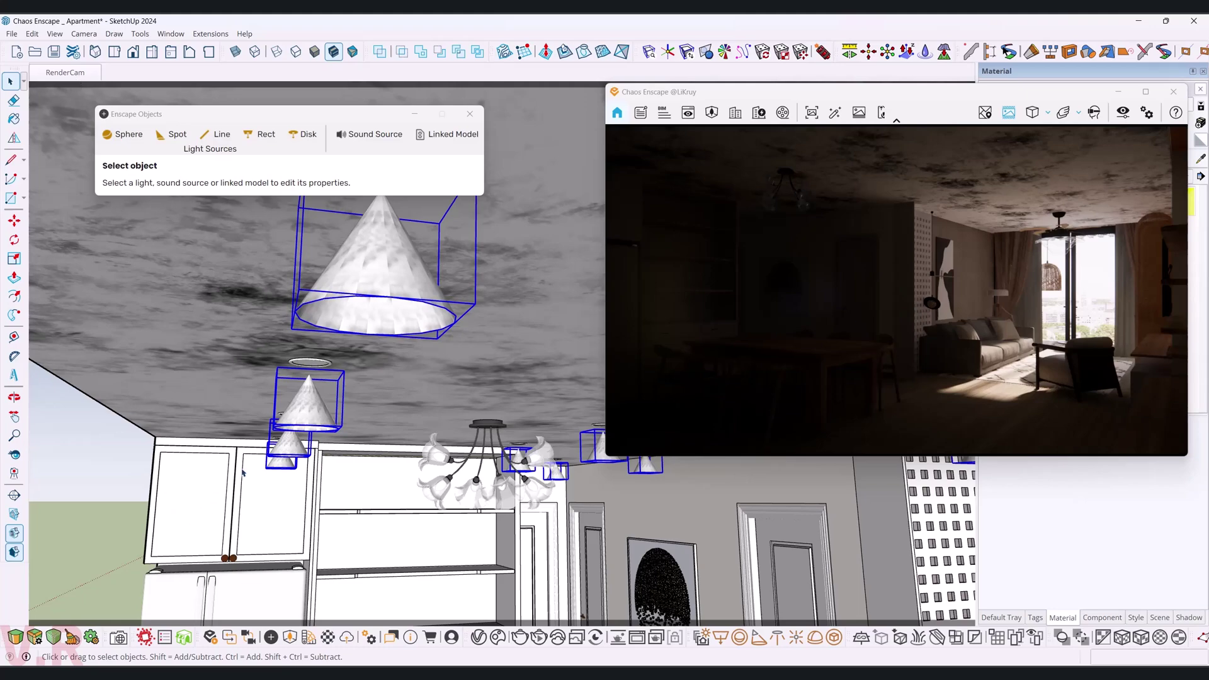
pyautogui.moveTo(320, 335)
pyautogui.mouseDown(button='middle')
pyautogui.moveTo(403, 296)
pyautogui.moveTo(334, 369)
pyautogui.moveTo(332, 357)
pyautogui.mouseUp(button='middle')
pyautogui.click(402, 297)
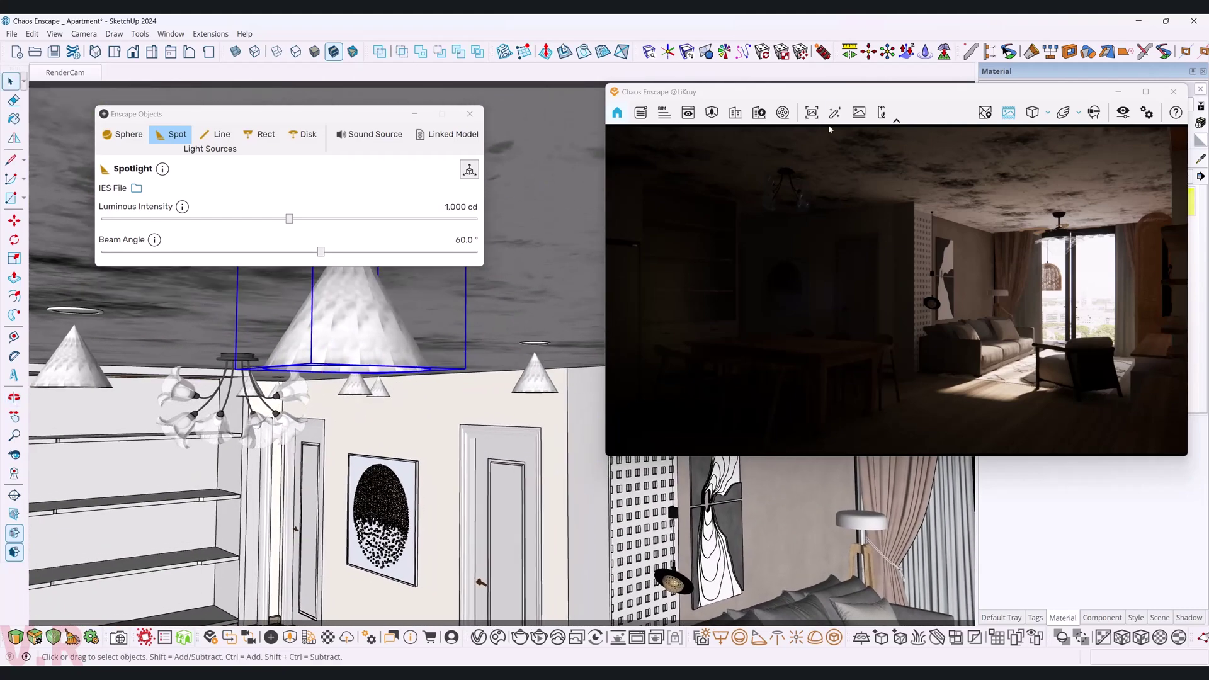
pyautogui.moveTo(833, 88); pyautogui.dragTo(801, 173)
# Select all spotlight instances, then pick one to show its 1,000 cd, 60° properties.
pyautogui.press('b')
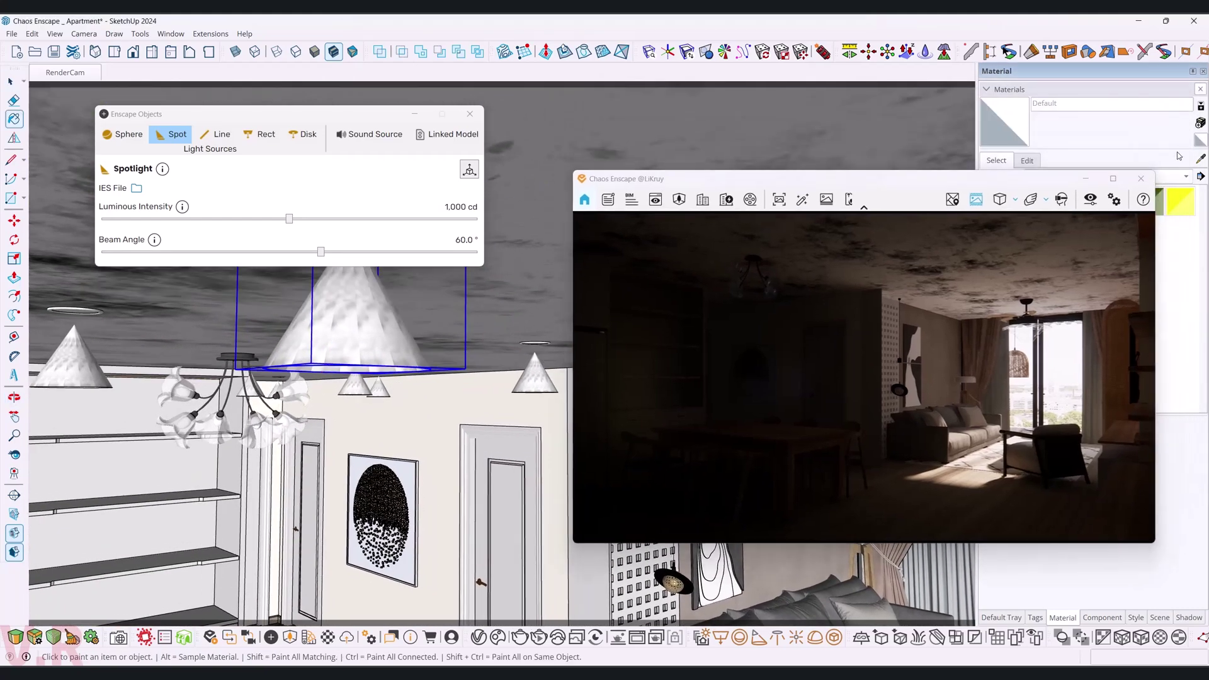
pyautogui.moveTo(371, 344); pyautogui.dragTo(352, 327, button='middle')
pyautogui.press('space')
pyautogui.rightClick(351, 328)
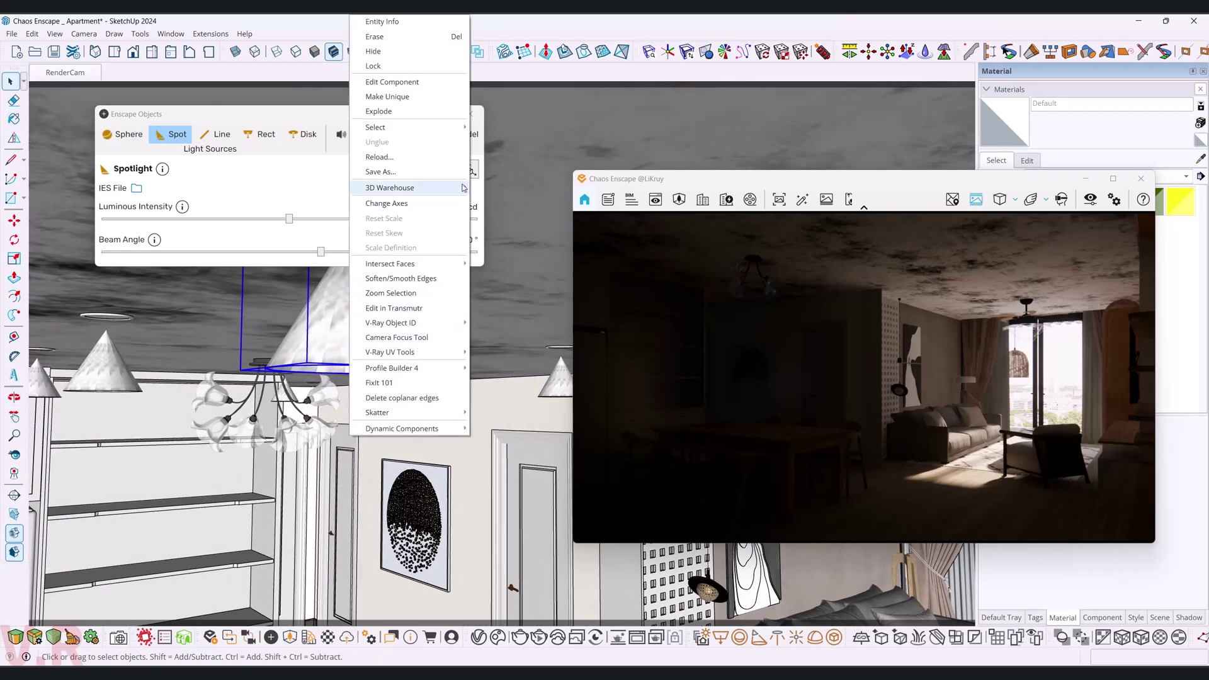
pyautogui.moveTo(407, 127)
pyautogui.click(507, 146)
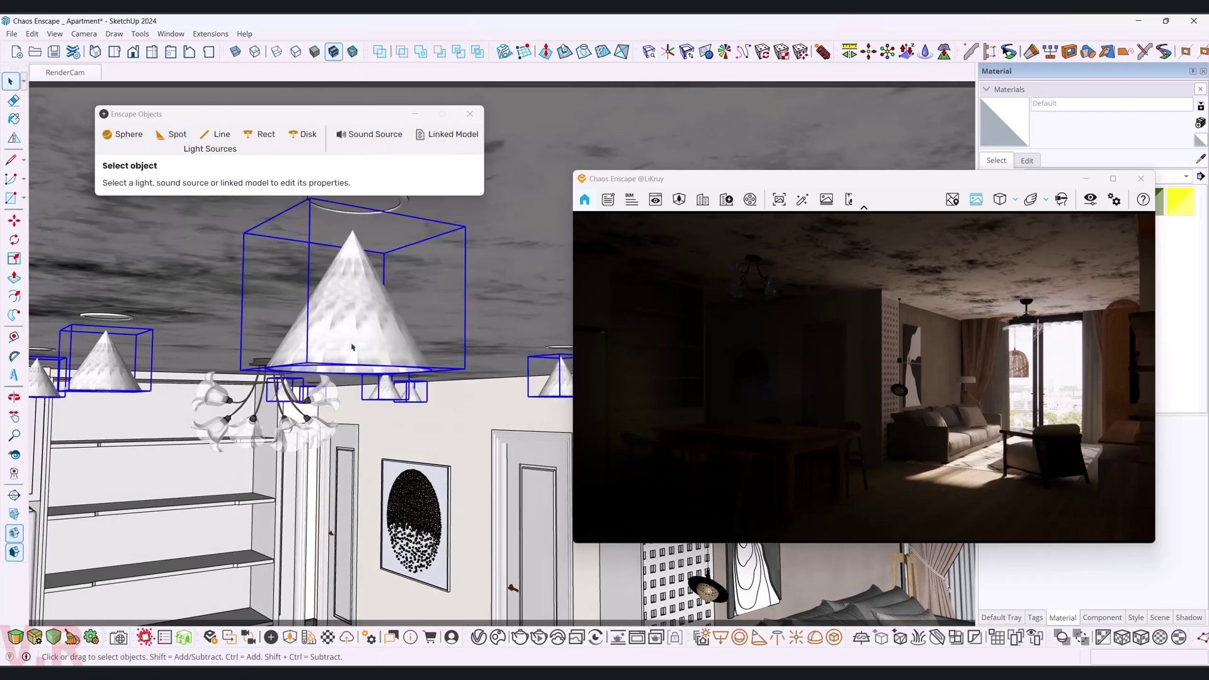
pyautogui.moveTo(365, 340)
pyautogui.mouseDown(button='middle')
pyautogui.moveTo(356, 342)
pyautogui.moveTo(362, 263)
pyautogui.moveTo(368, 293)
pyautogui.mouseUp(button='middle')
pyautogui.click(369, 294)
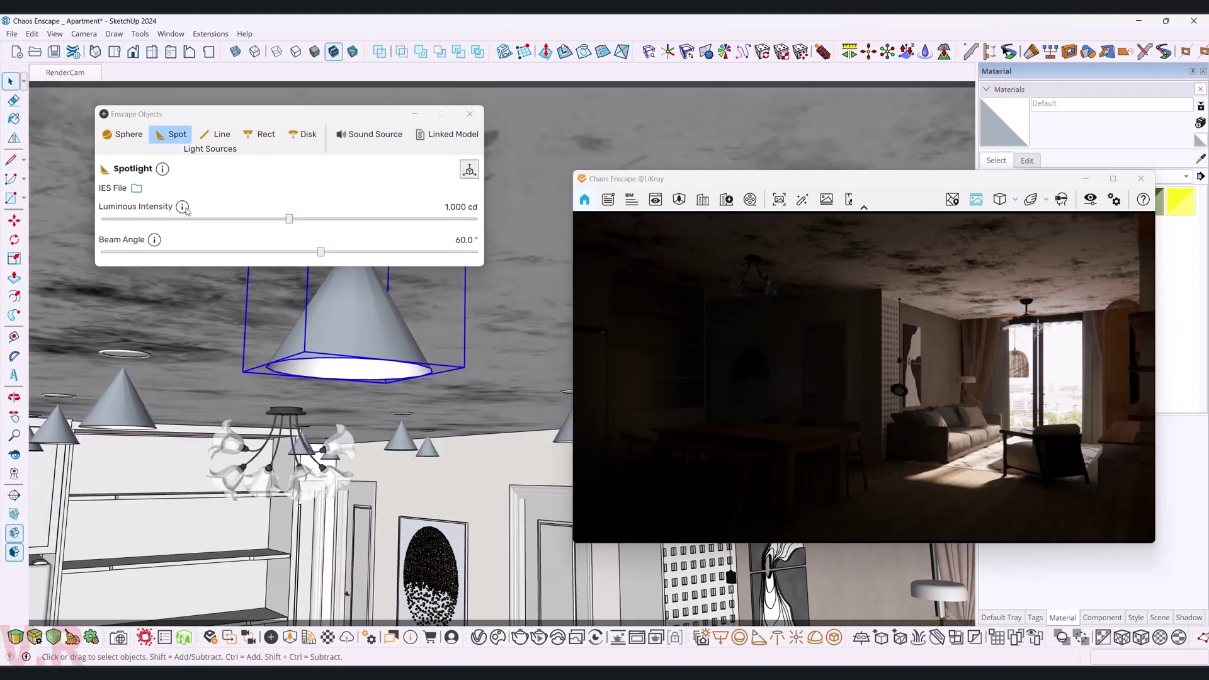
# Browse the IES file picker to C:\Program Files\Corona\ies.
pyautogui.click(138, 189)
pyautogui.scroll(-5, 183, 346)
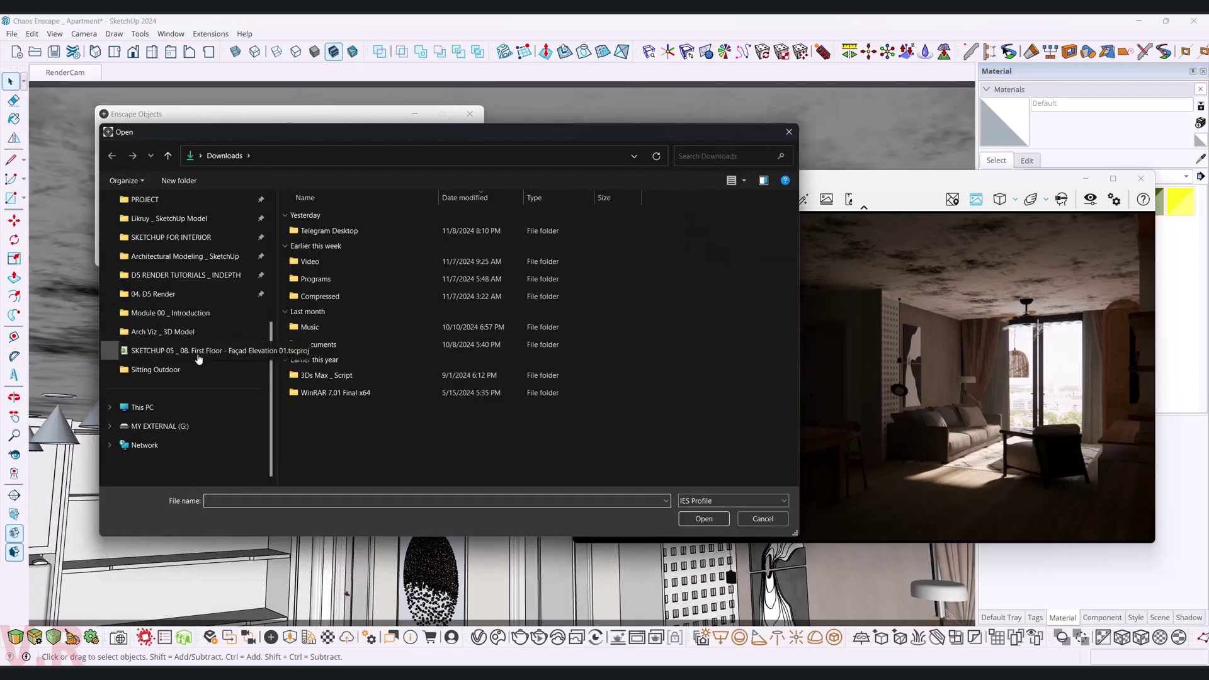
pyautogui.click(186, 407)
pyautogui.doubleClick(343, 224)
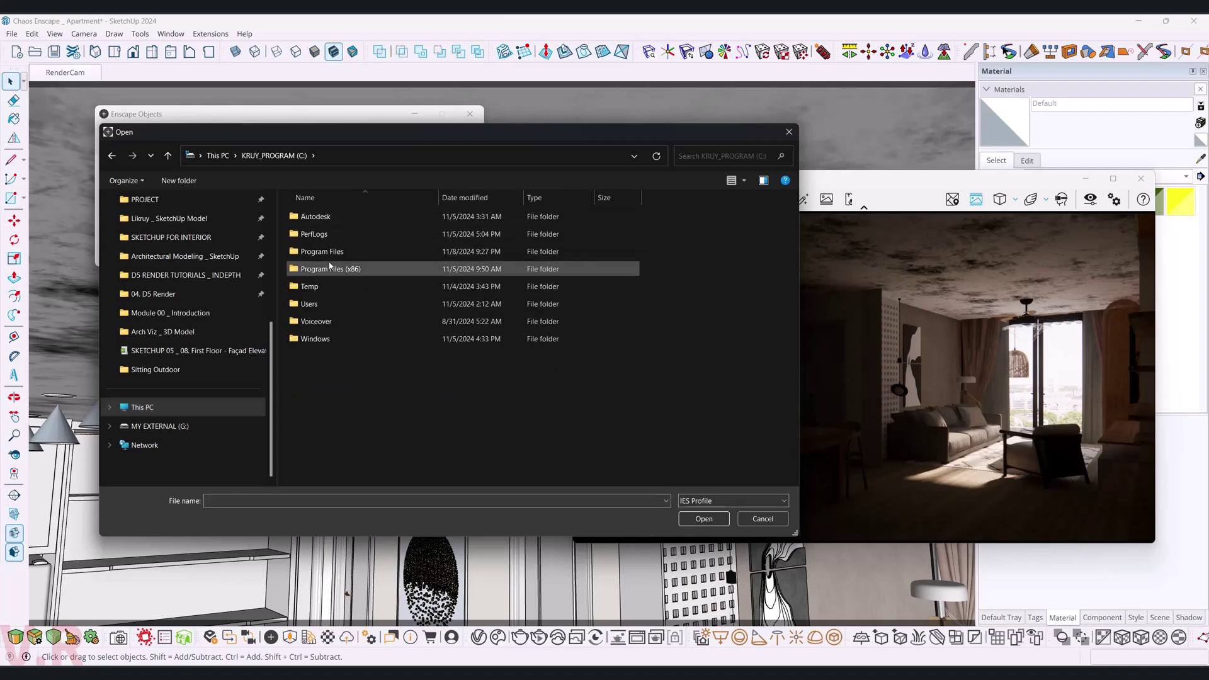
pyautogui.doubleClick(328, 252)
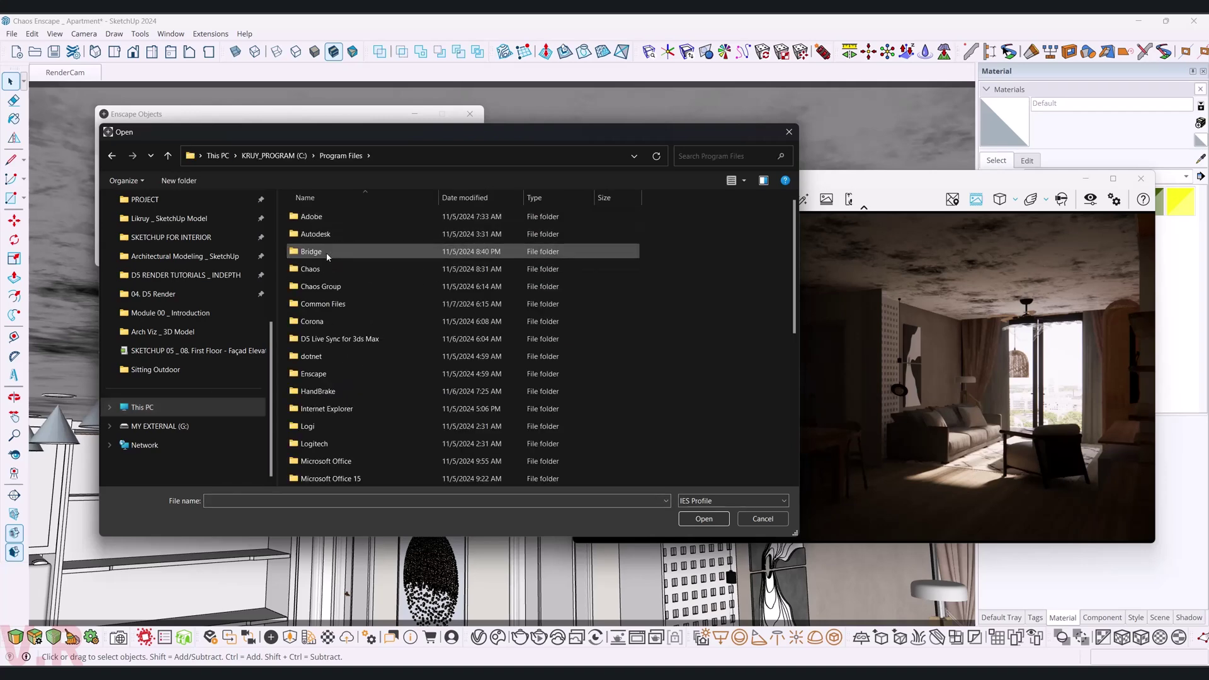
pyautogui.doubleClick(341, 321)
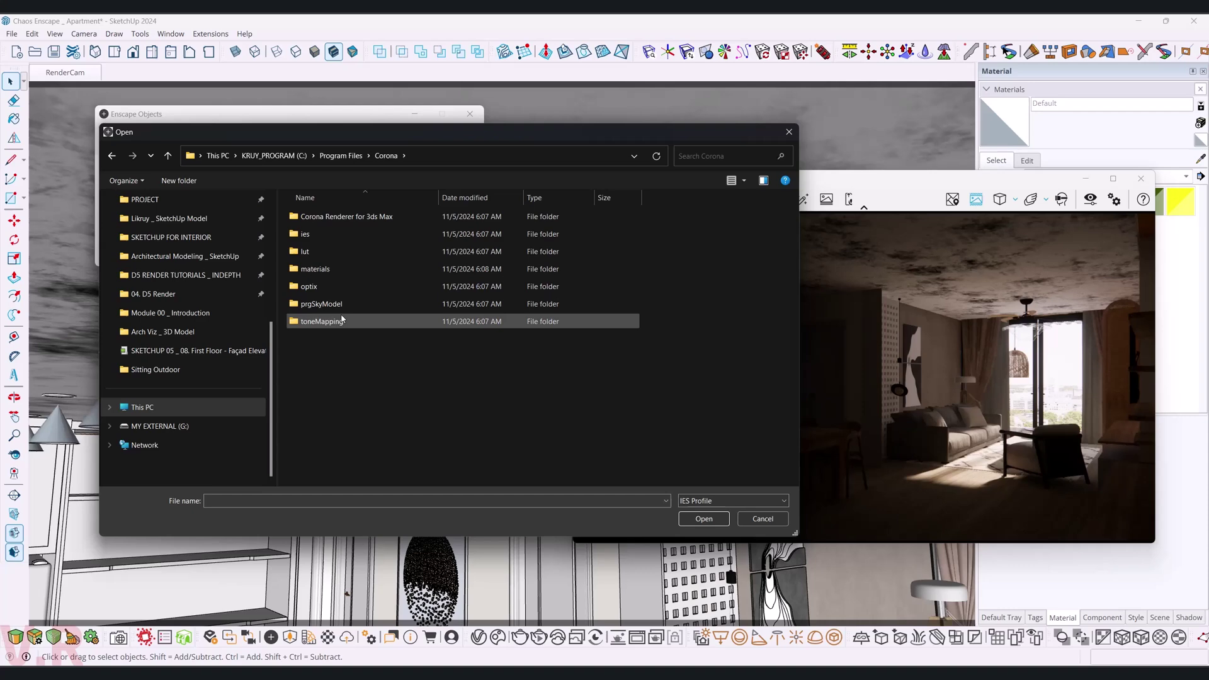
pyautogui.doubleClick(318, 234)
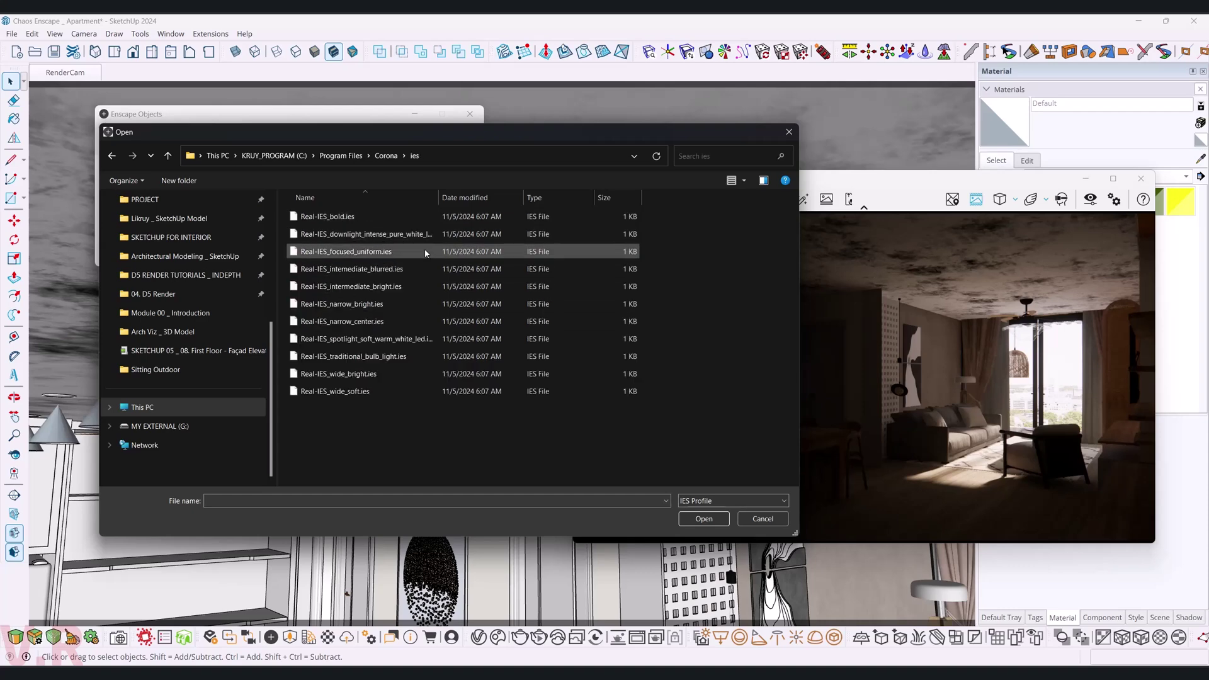
# Load Real-IES_focused_uniform.ies at 5,000 cd, then view the dining-area ceiling lights.
pyautogui.doubleClick(378, 252)
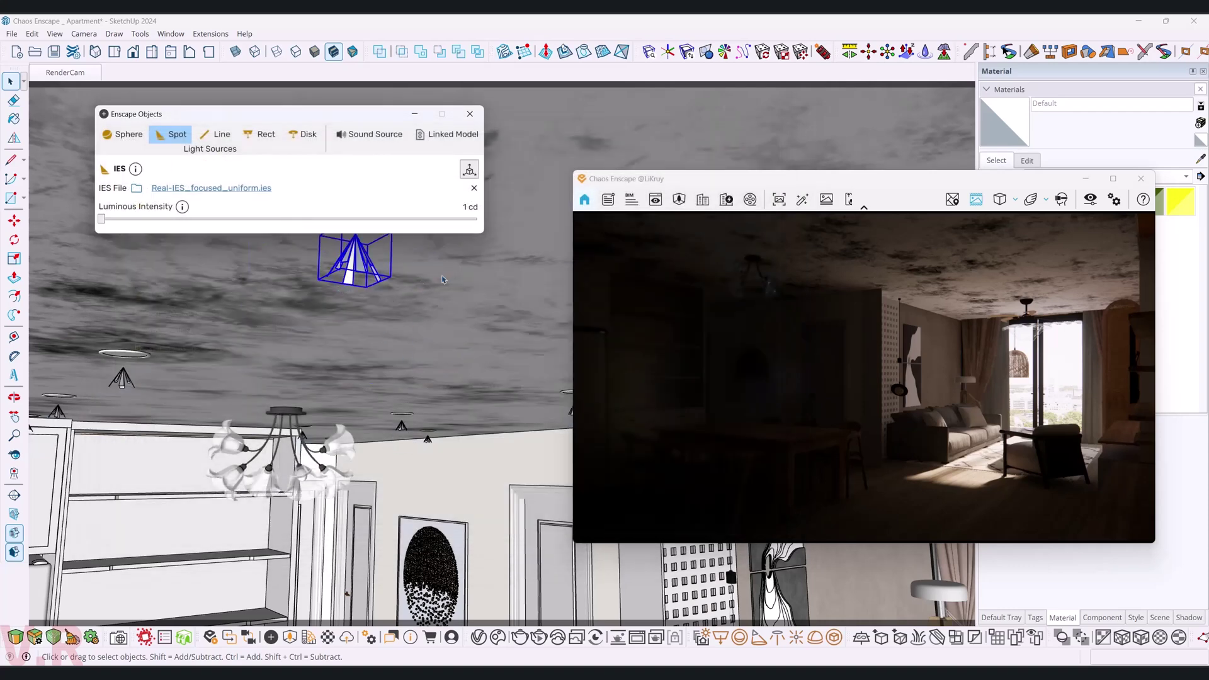
pyautogui.click(465, 206)
pyautogui.write('0')
pyautogui.write('00')
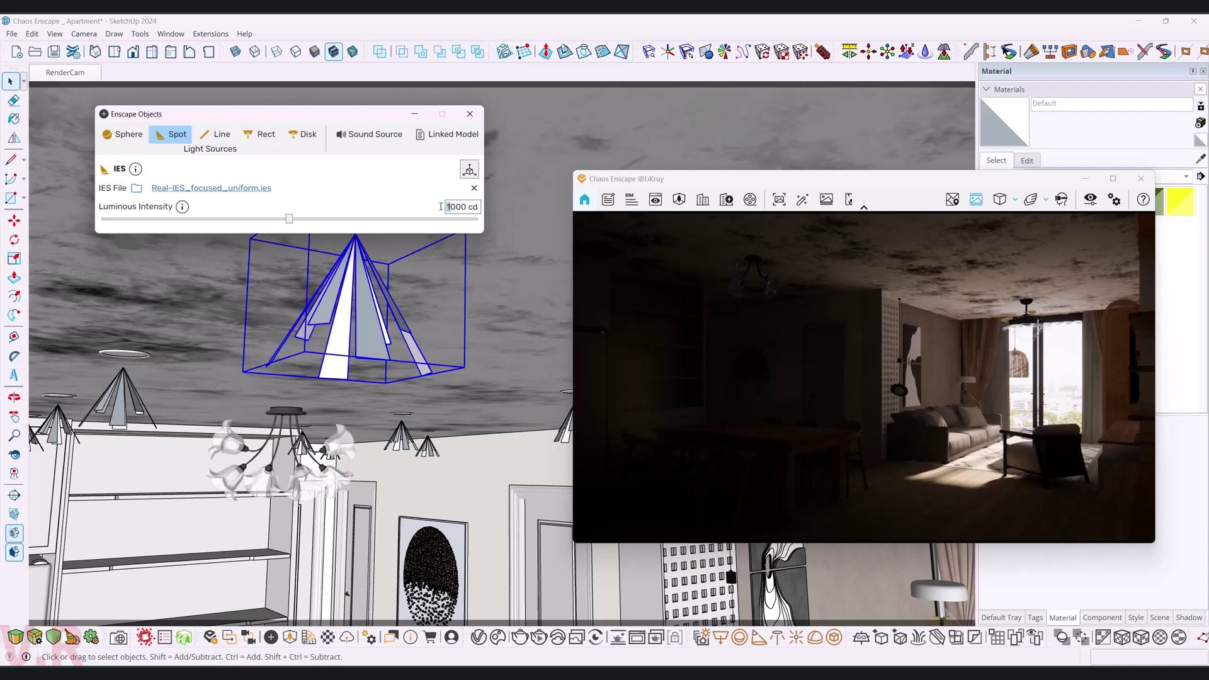
pyautogui.write('5')
pyautogui.moveTo(339, 118); pyautogui.dragTo(299, 113)
pyautogui.click(373, 328)
pyautogui.click(403, 202)
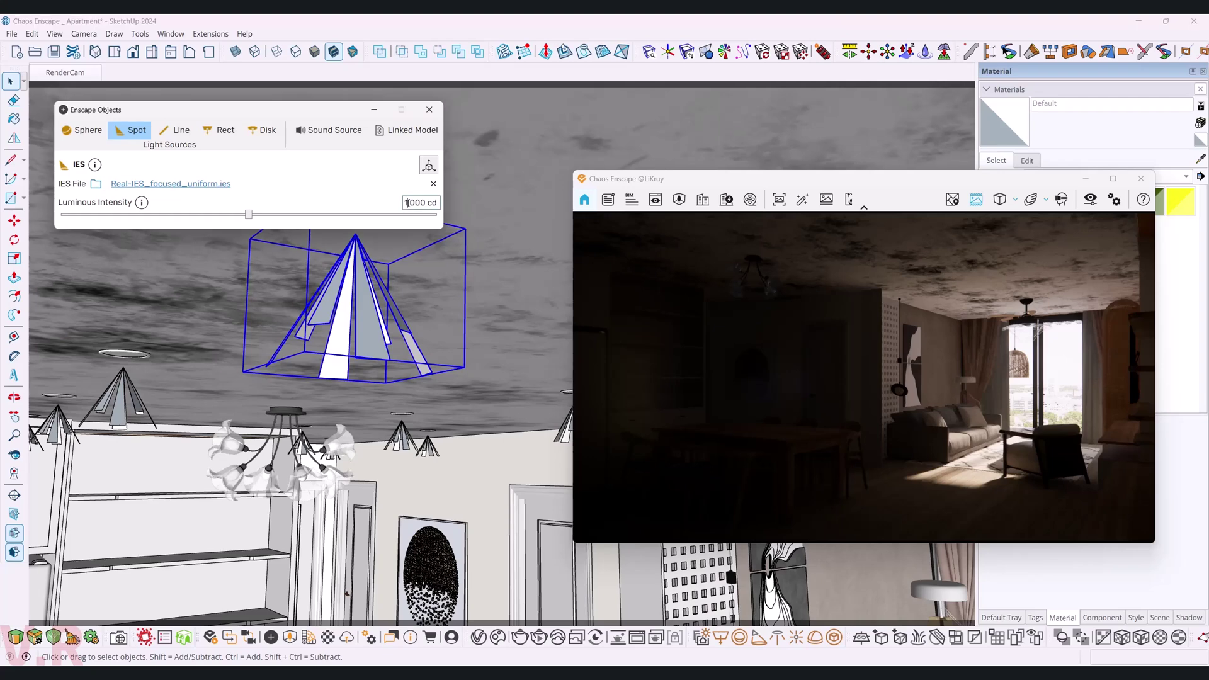
pyautogui.write('5')
pyautogui.press('Return')
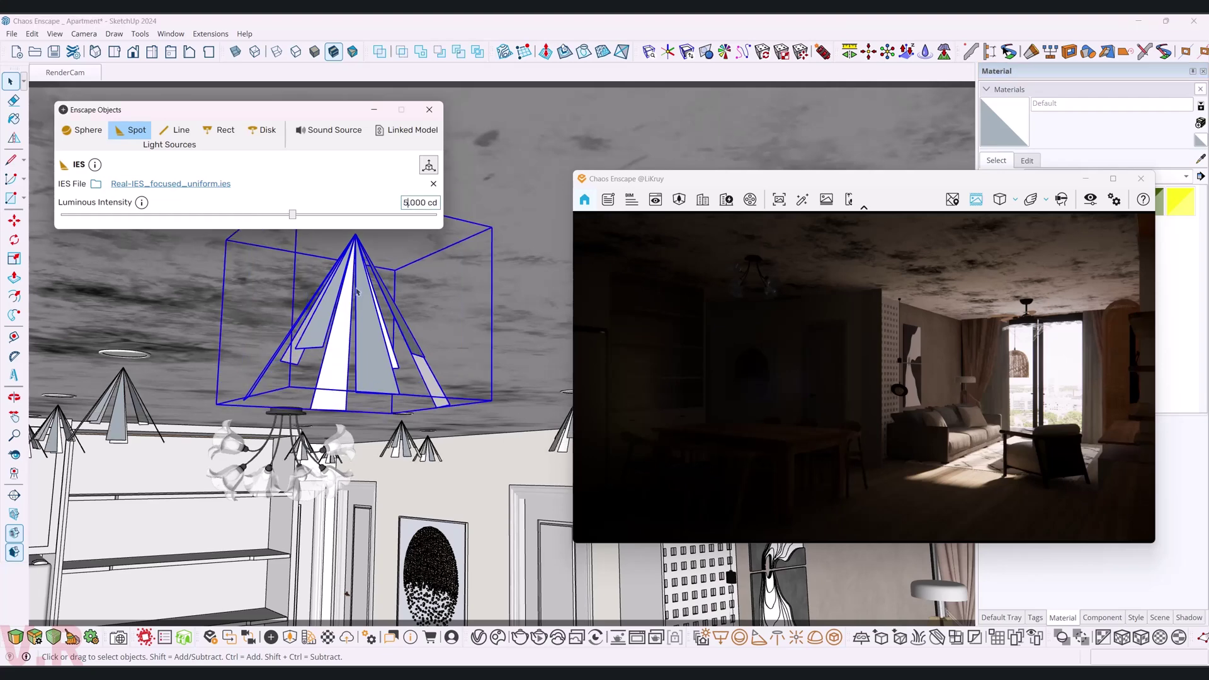
pyautogui.click(368, 325)
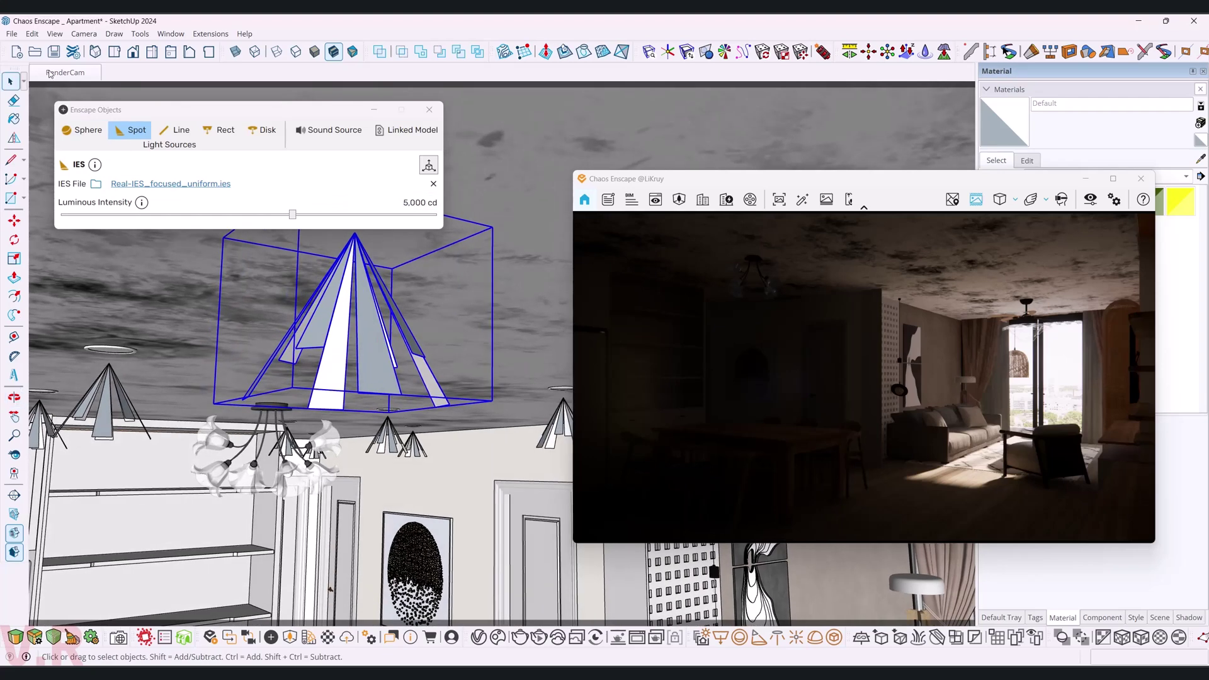
pyautogui.click(53, 74)
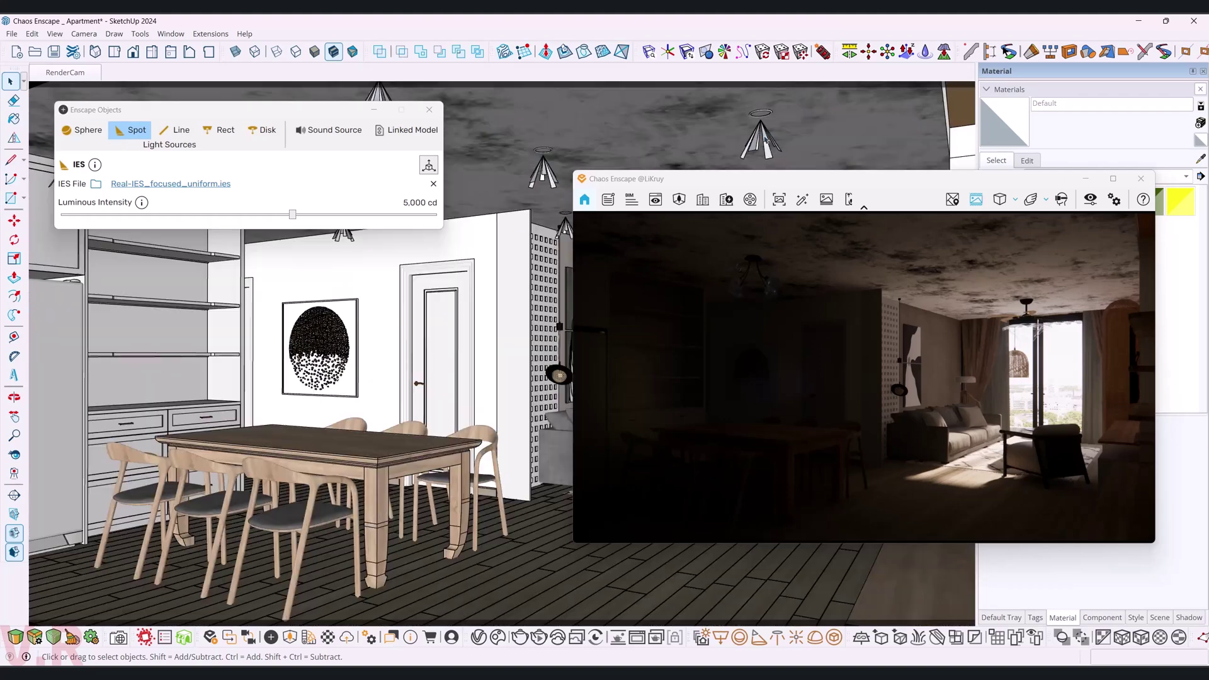
pyautogui.moveTo(412, 557)
pyautogui.mouseDown(button='middle')
pyautogui.moveTo(775, 98)
pyautogui.moveTo(777, 126)
pyautogui.moveTo(734, 118)
pyautogui.mouseUp(button='middle')
# Set the vl phat sang fixture material to Self-illuminated at 5,000 cd/m².
pyautogui.press('b')
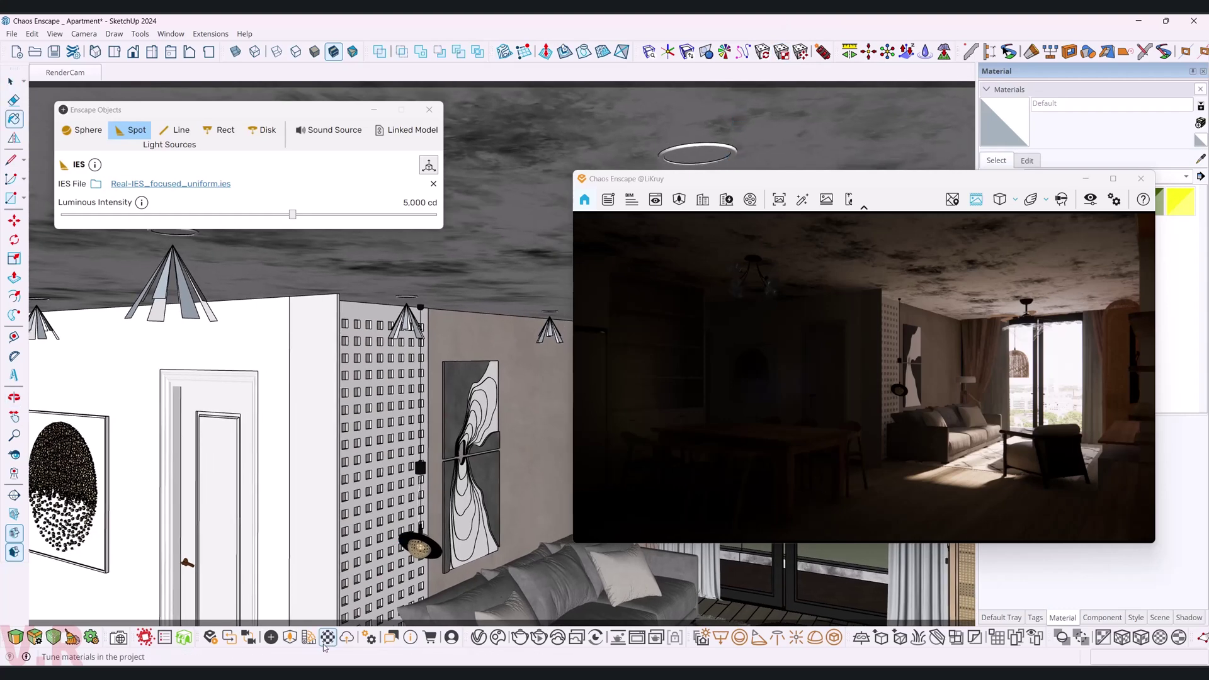
pyautogui.keyDown('alt'); pyautogui.click(698, 142); pyautogui.keyUp('alt')
pyautogui.keyDown('alt'); pyautogui.click(705, 152); pyautogui.keyUp('alt')
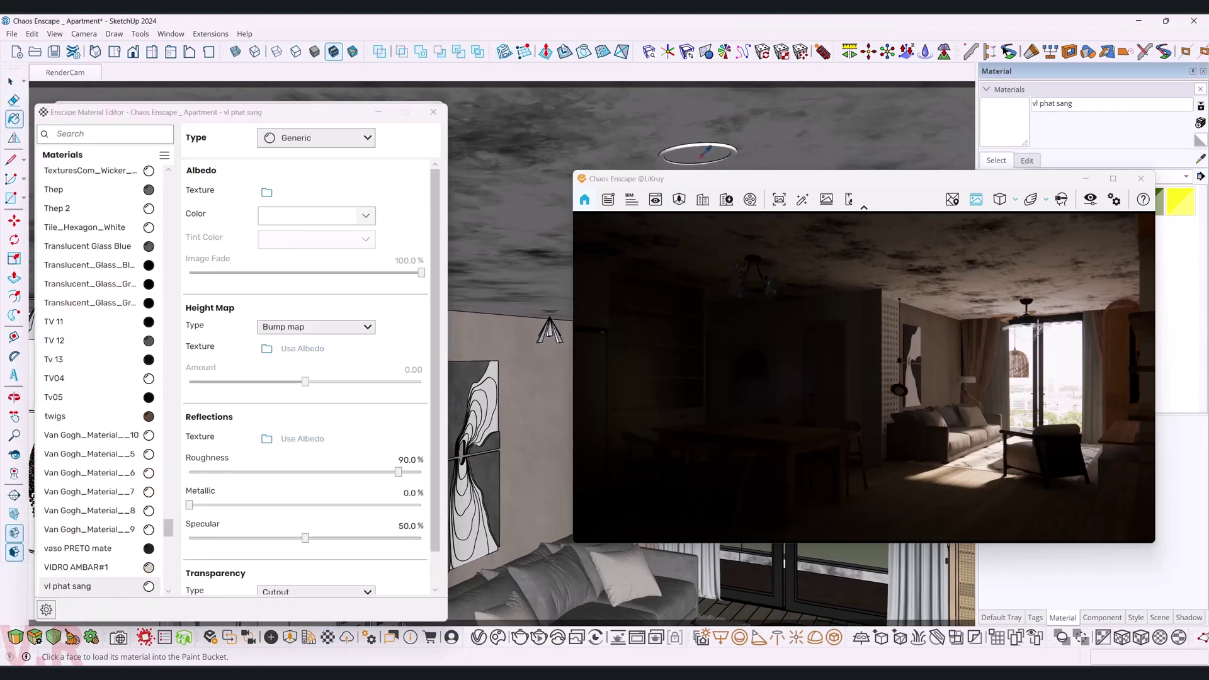
pyautogui.click(356, 143)
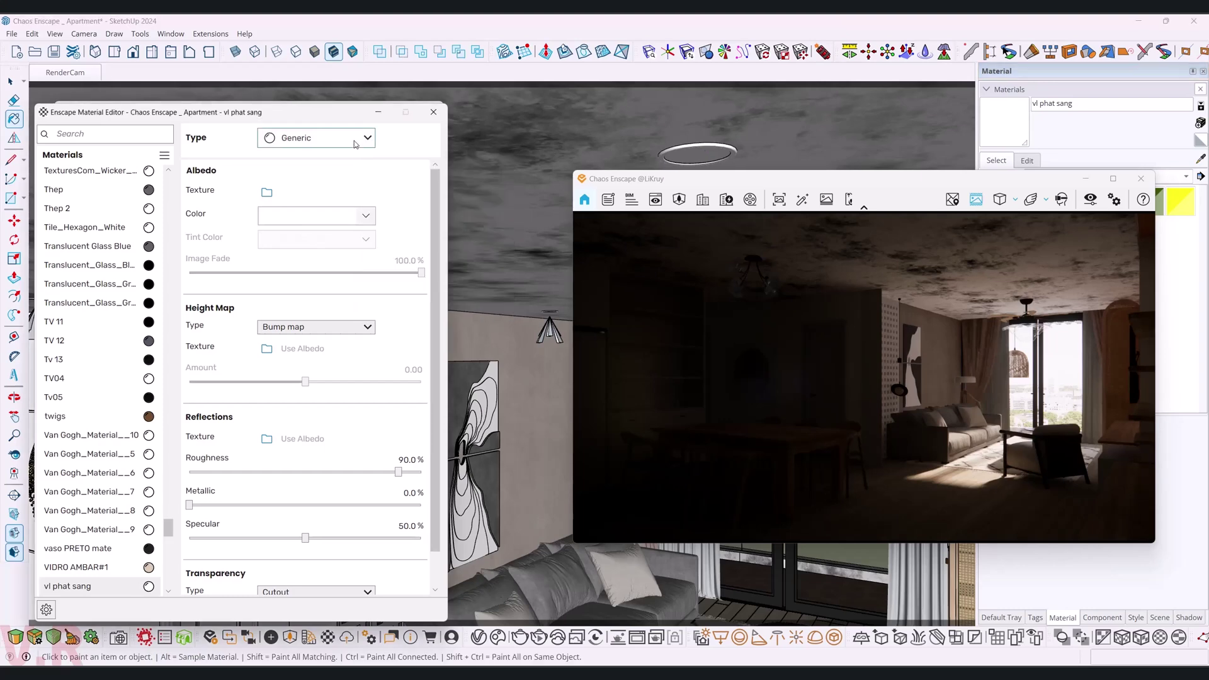
pyautogui.click(303, 291)
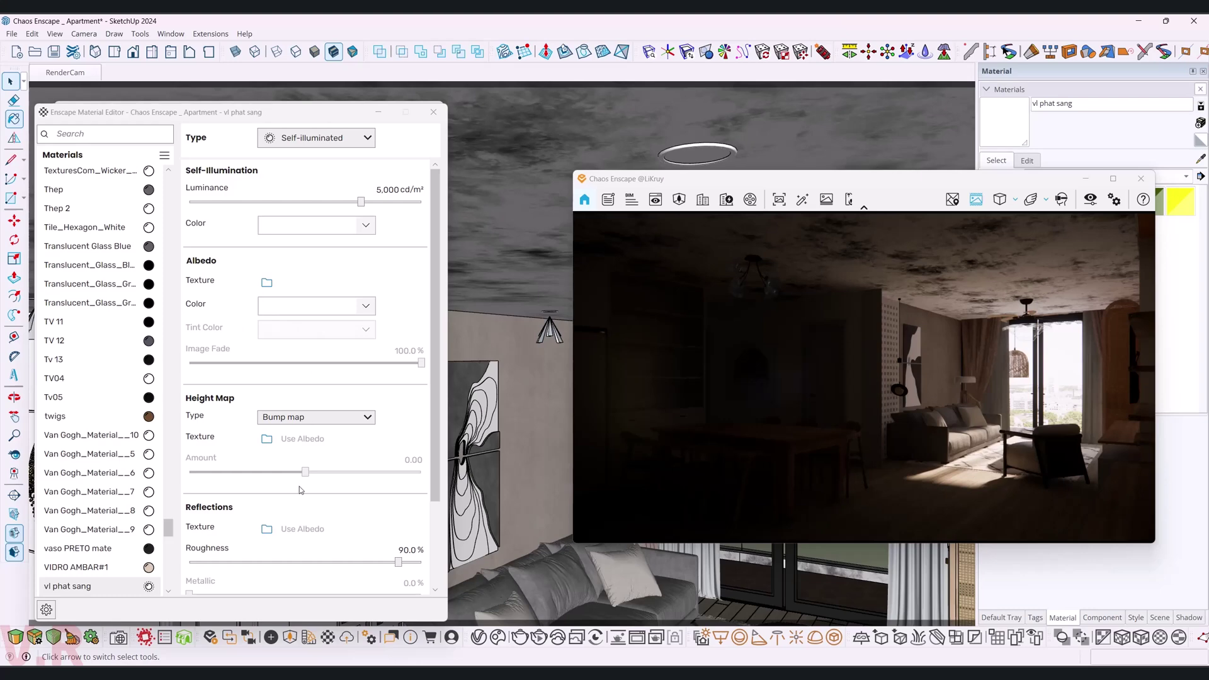
pyautogui.click(231, 638)
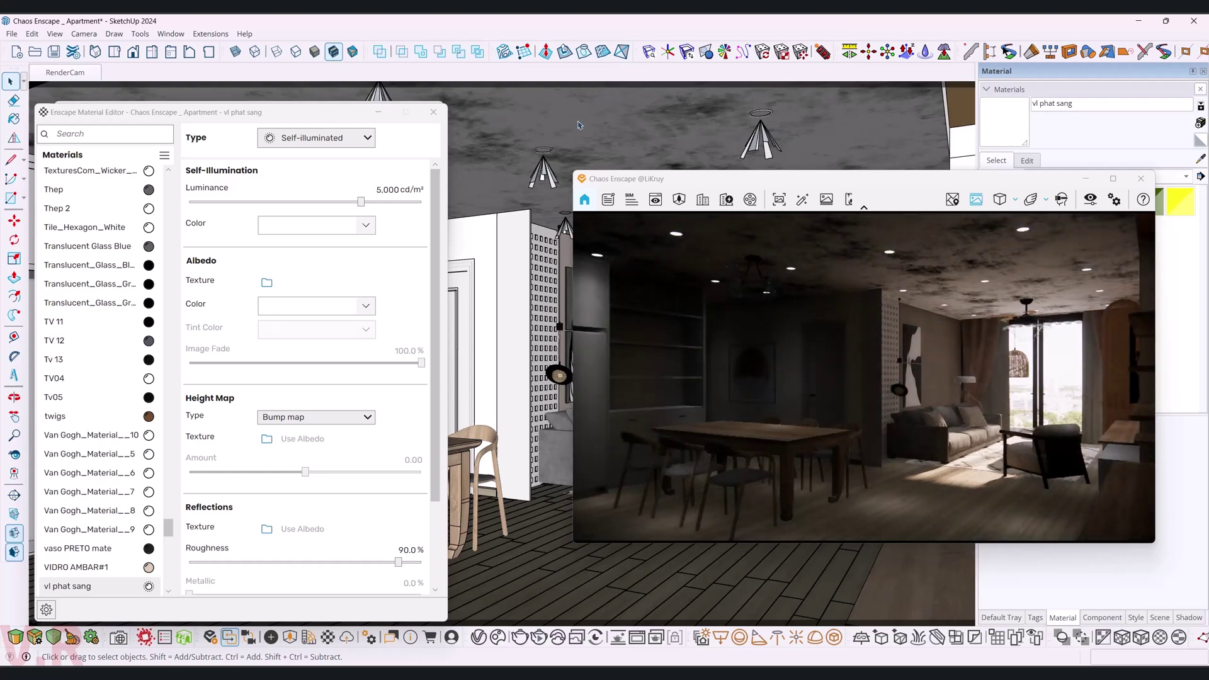
pyautogui.moveTo(696, 181)
pyautogui.mouseDown()
pyautogui.moveTo(633, 116)
pyautogui.moveTo(643, 116)
pyautogui.mouseUp()
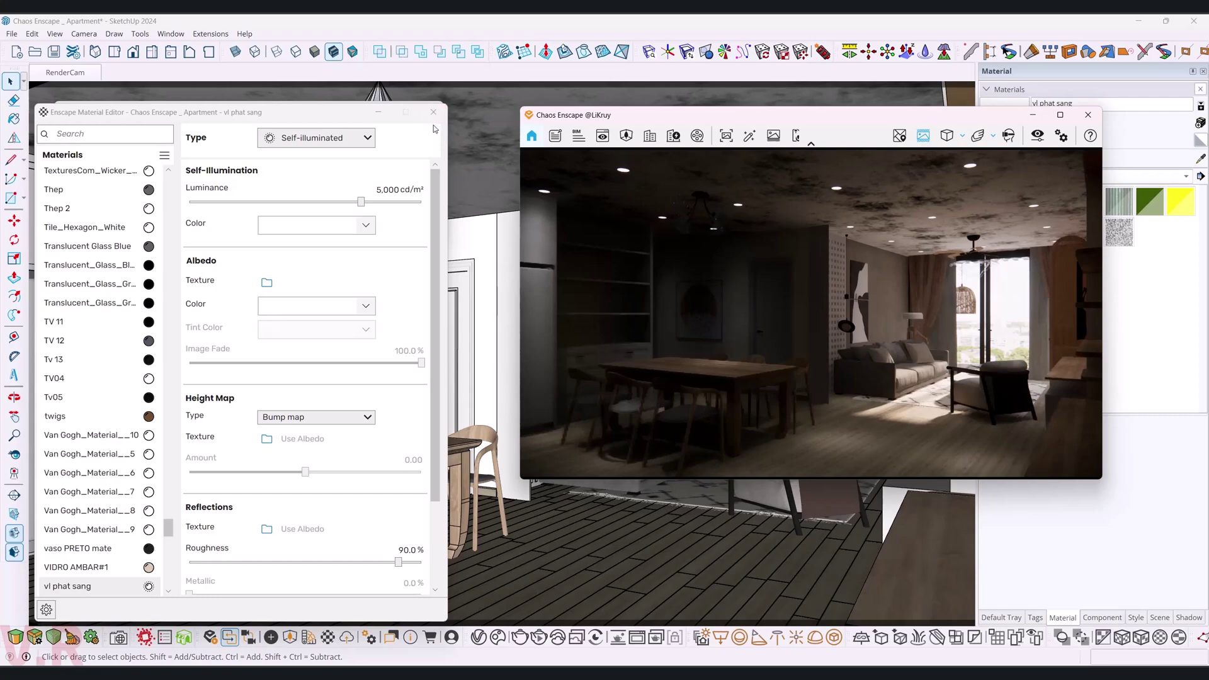
pyautogui.click(441, 114)
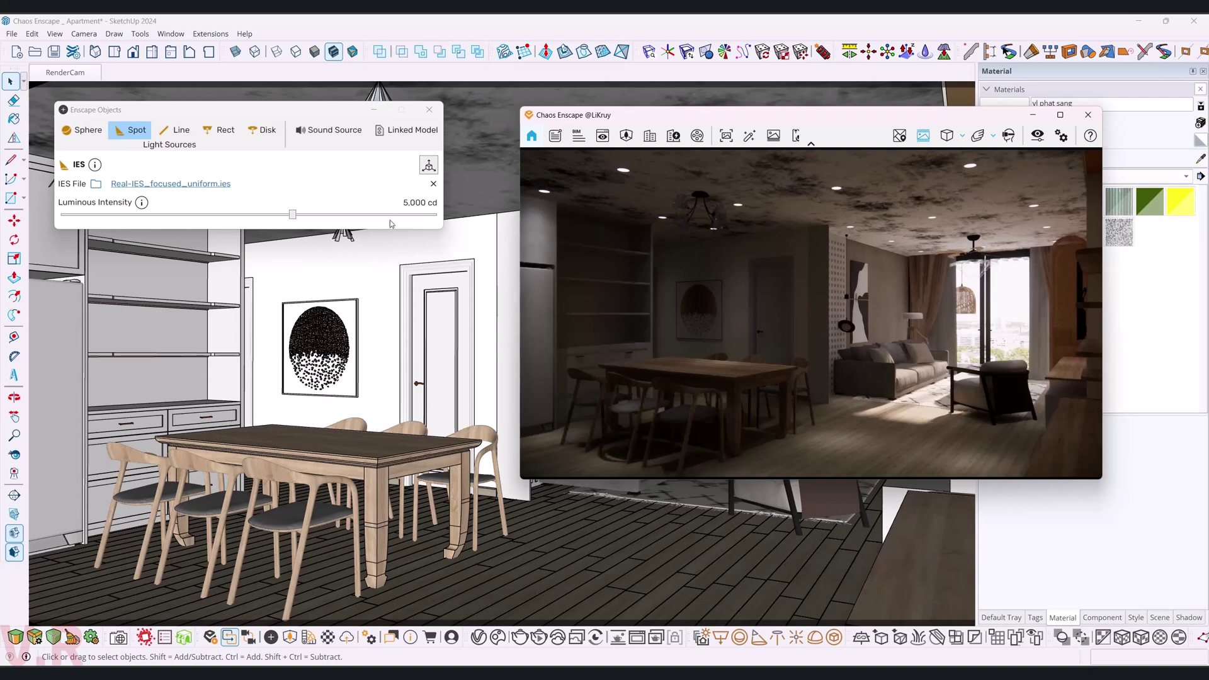
# Raise the spotlight's luminous intensity to 25,000 cd.
pyautogui.click(410, 219)
pyautogui.write('25000')
pyautogui.press('Return')
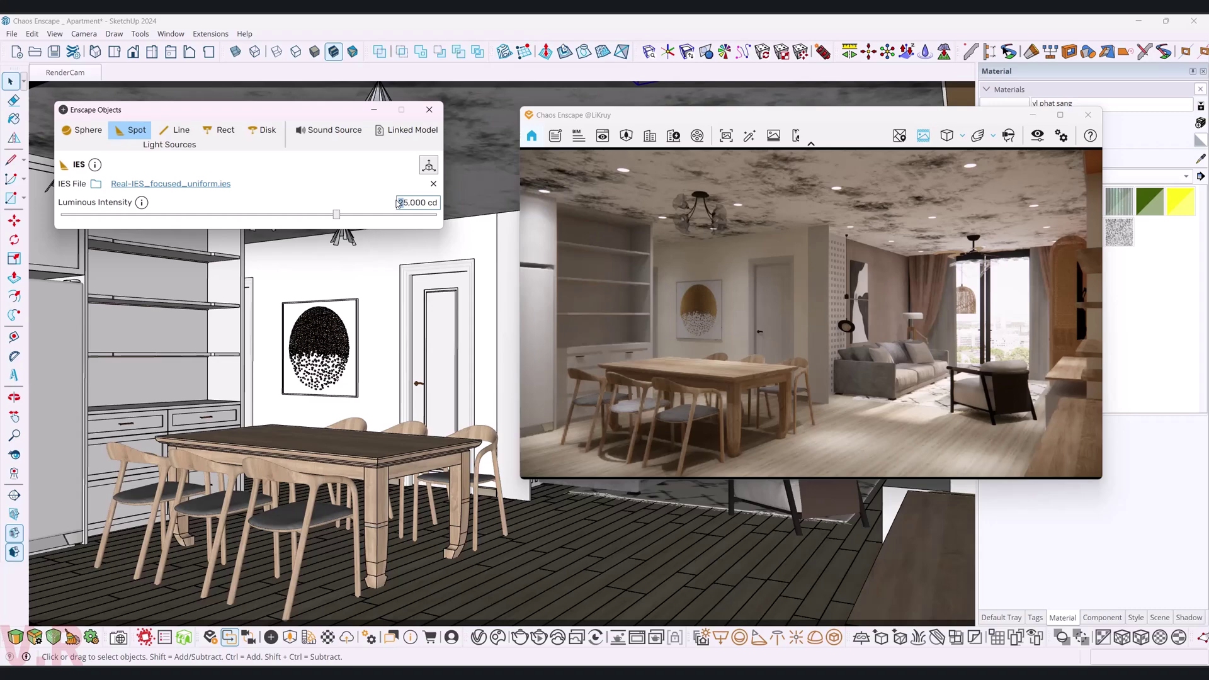
# Move the render and light settings windows aside to uncover the Material tray.
pyautogui.scroll(1, 398, 203)
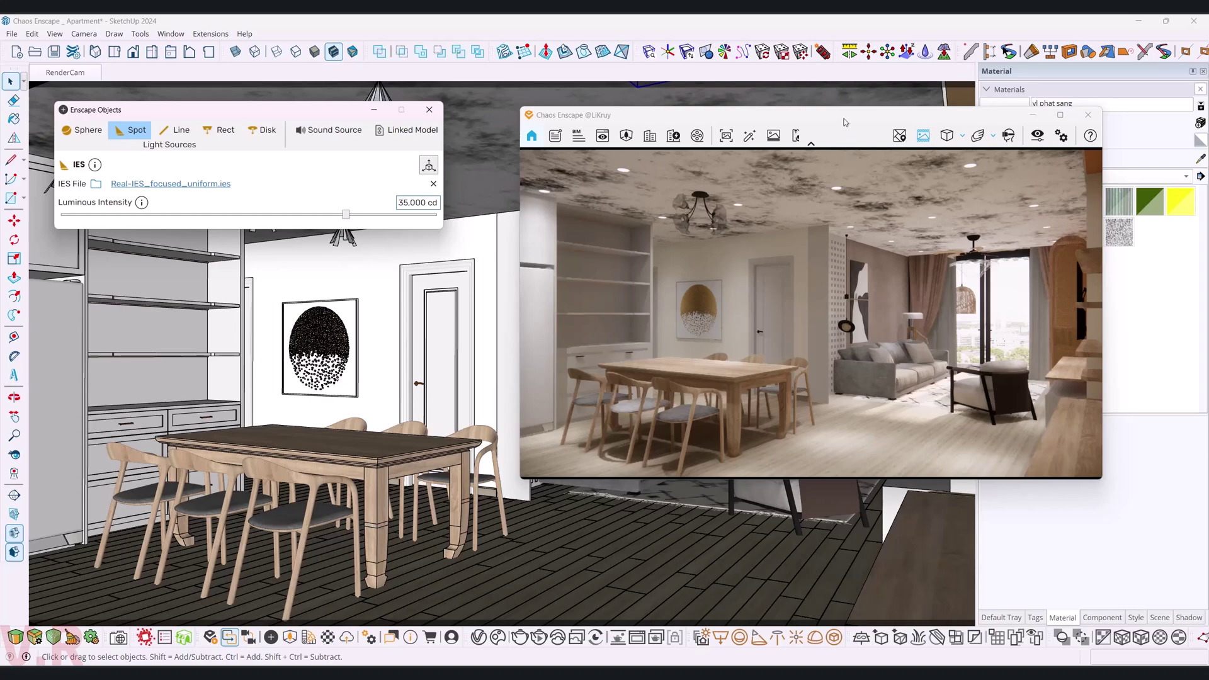
pyautogui.moveTo(845, 122); pyautogui.dragTo(902, 97)
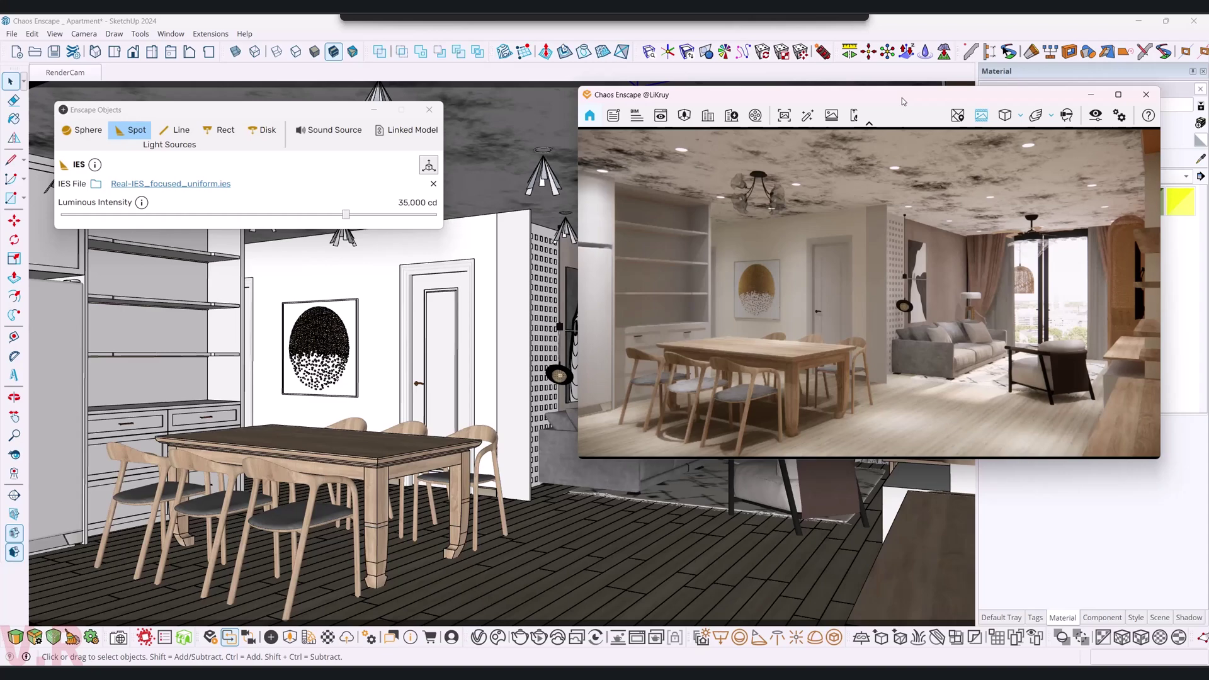
pyautogui.moveTo(902, 97); pyautogui.dragTo(889, 98)
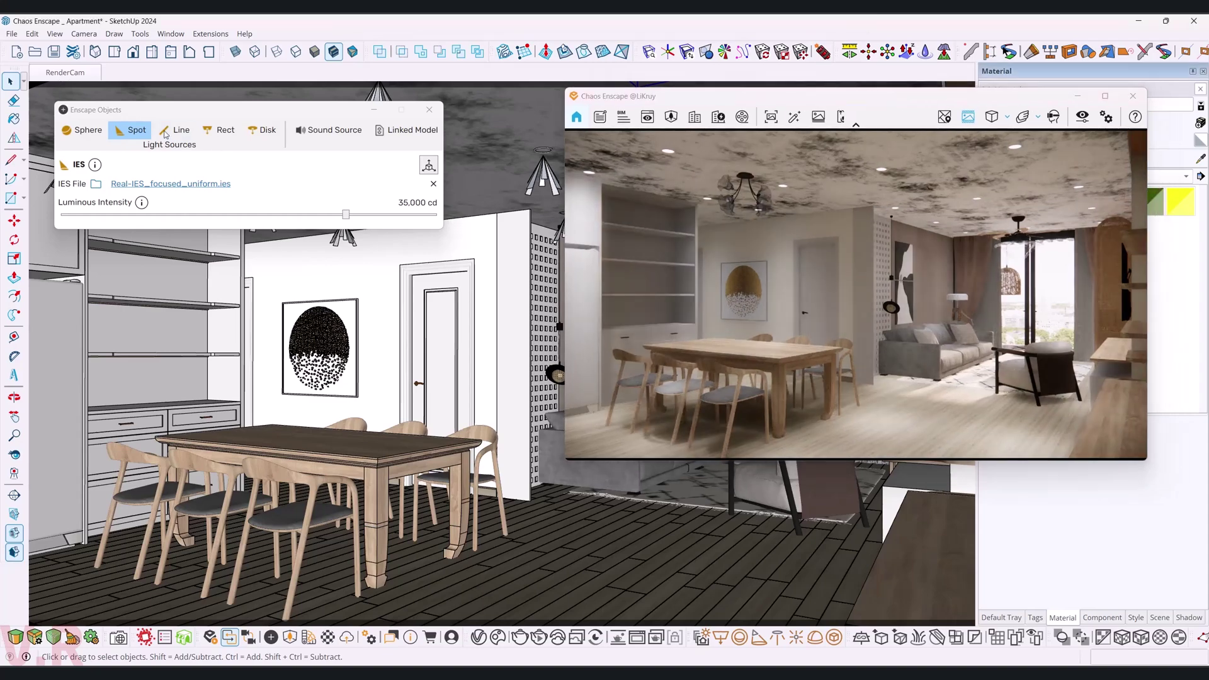
pyautogui.moveTo(141, 114); pyautogui.dragTo(117, 104)
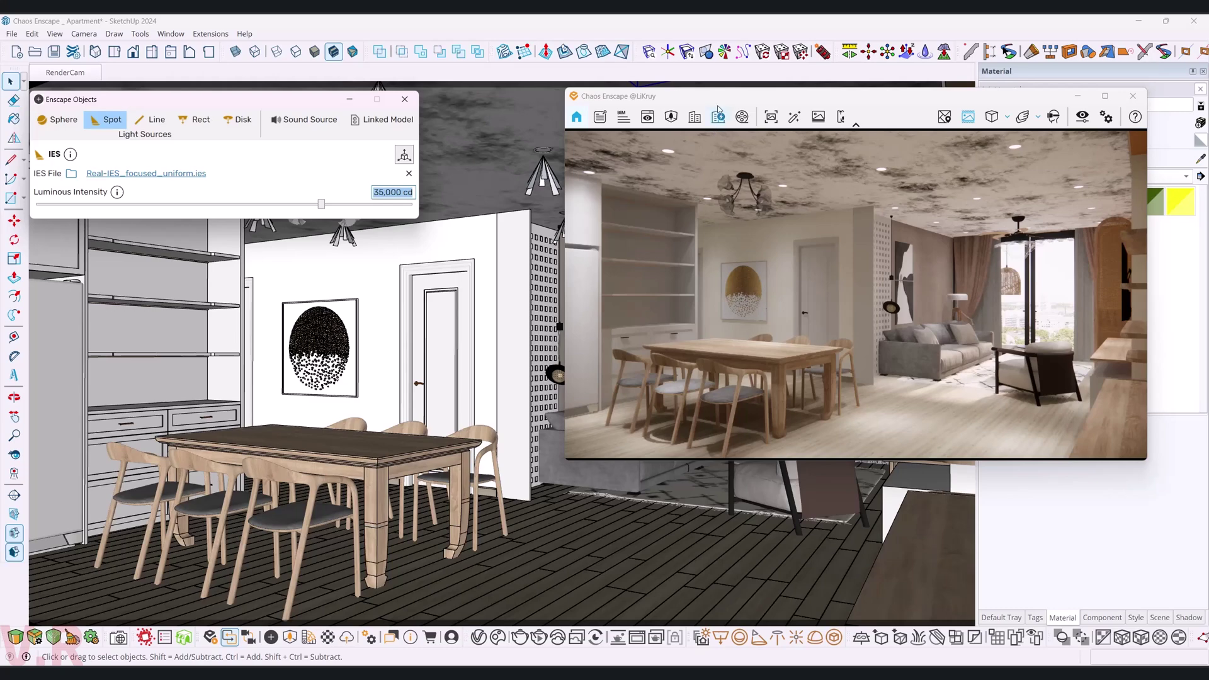
pyautogui.moveTo(719, 96); pyautogui.dragTo(584, 98)
# Turn on the Decor tag so tableware, shelf ornaments and flowers appear.
pyautogui.click(1036, 618)
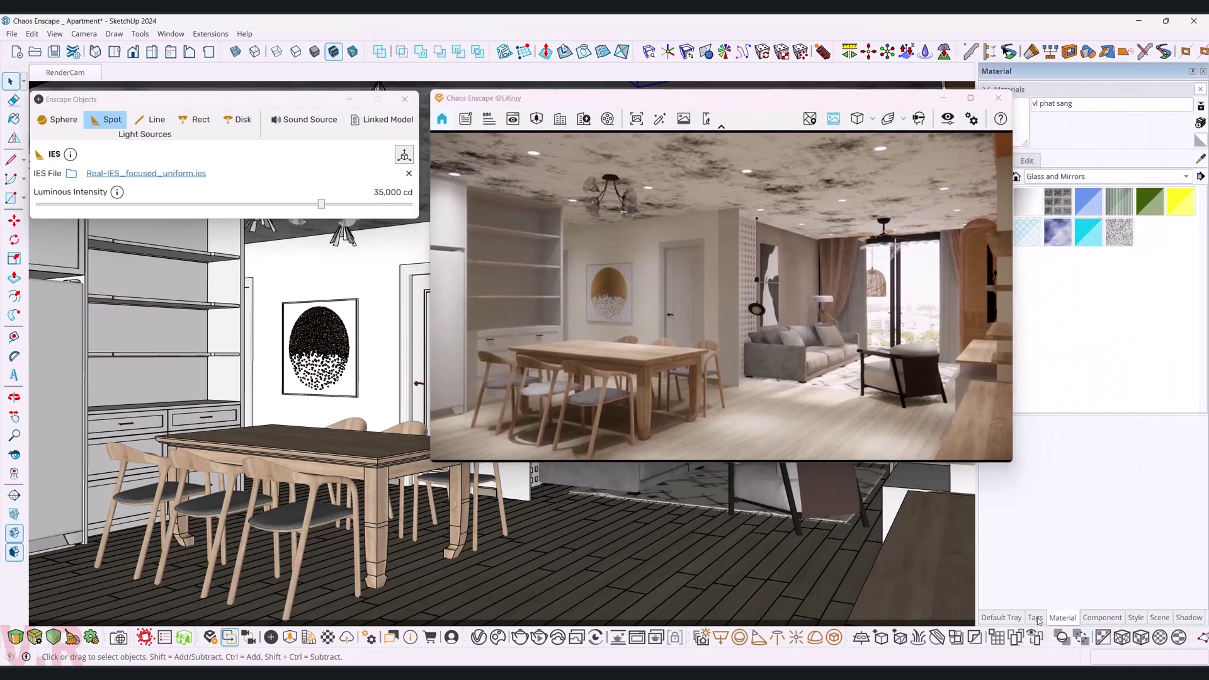
pyautogui.moveTo(843, 107); pyautogui.dragTo(447, 248)
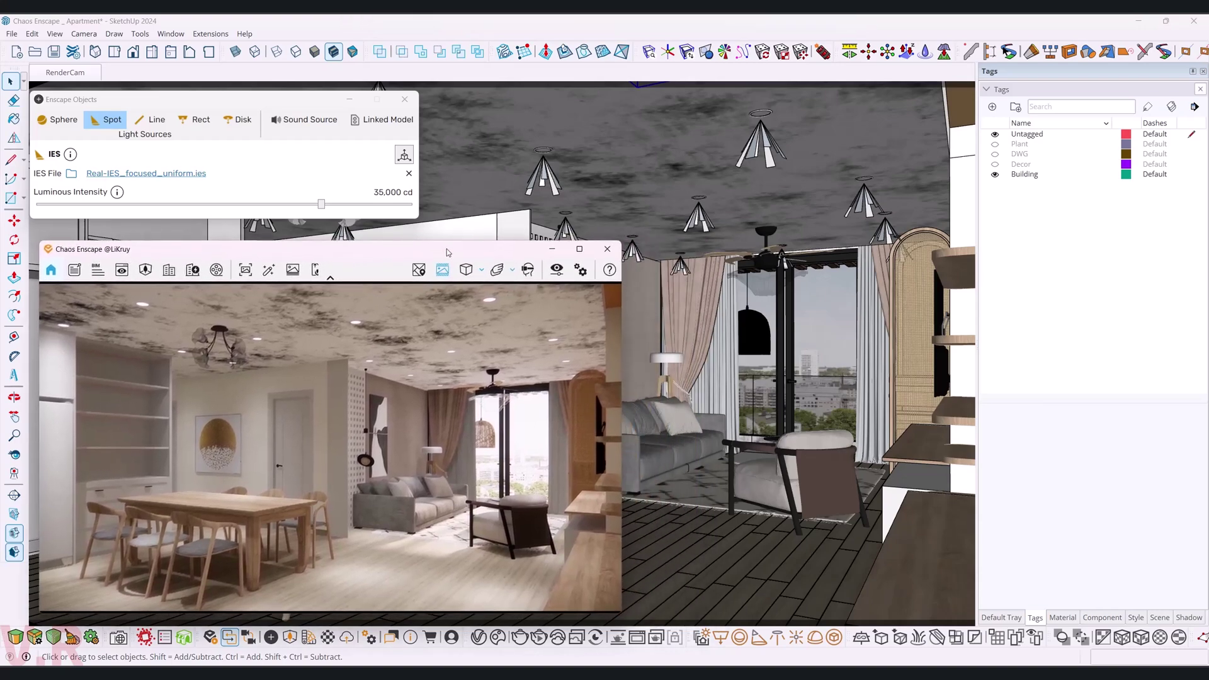
pyautogui.moveTo(447, 248)
pyautogui.mouseDown()
pyautogui.moveTo(778, 175)
pyautogui.moveTo(478, 252)
pyautogui.mouseUp()
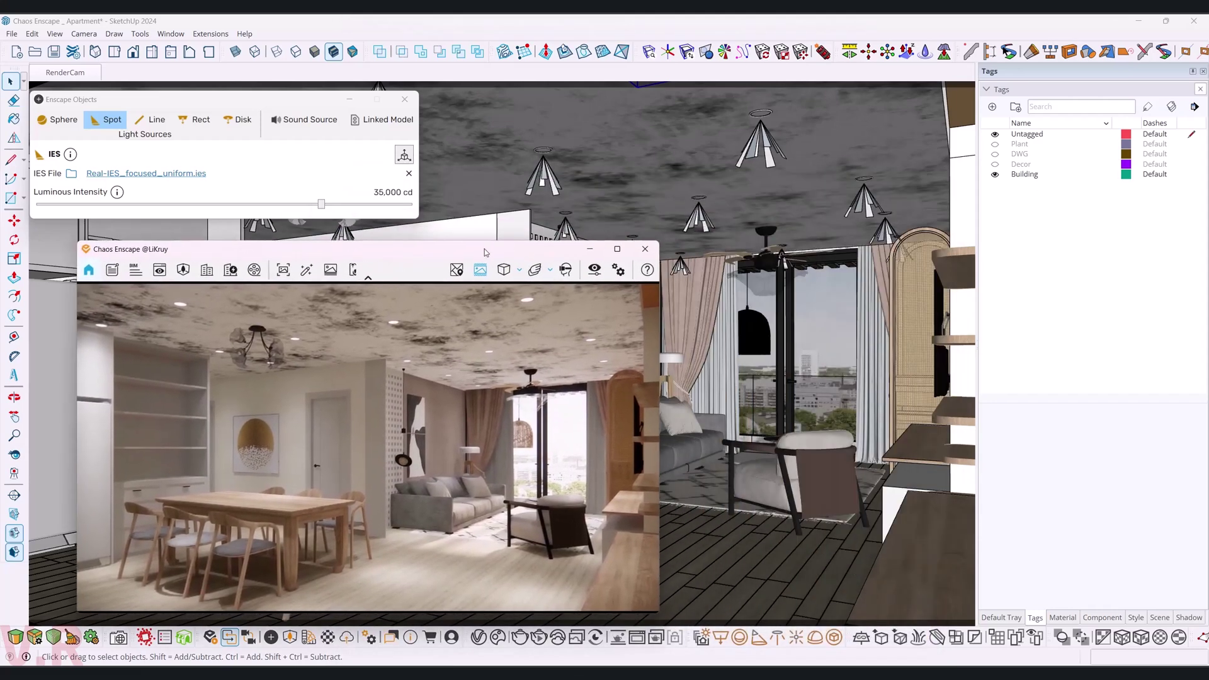
pyautogui.click(994, 165)
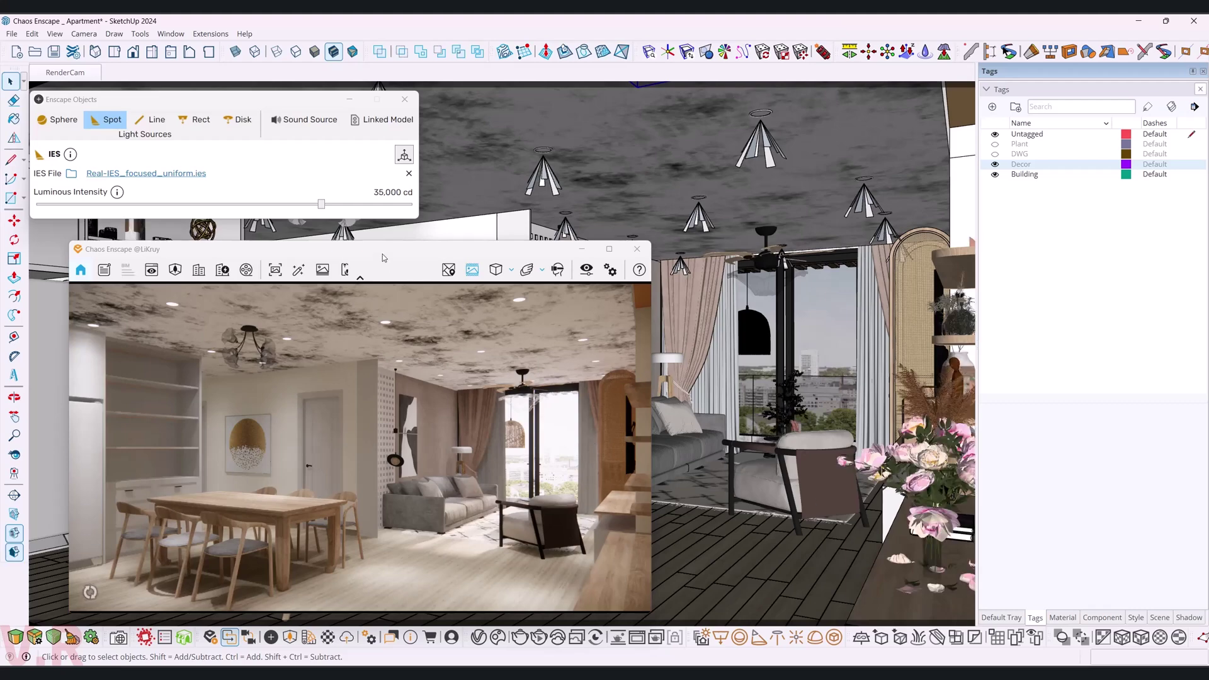
pyautogui.moveTo(383, 254); pyautogui.dragTo(701, 112)
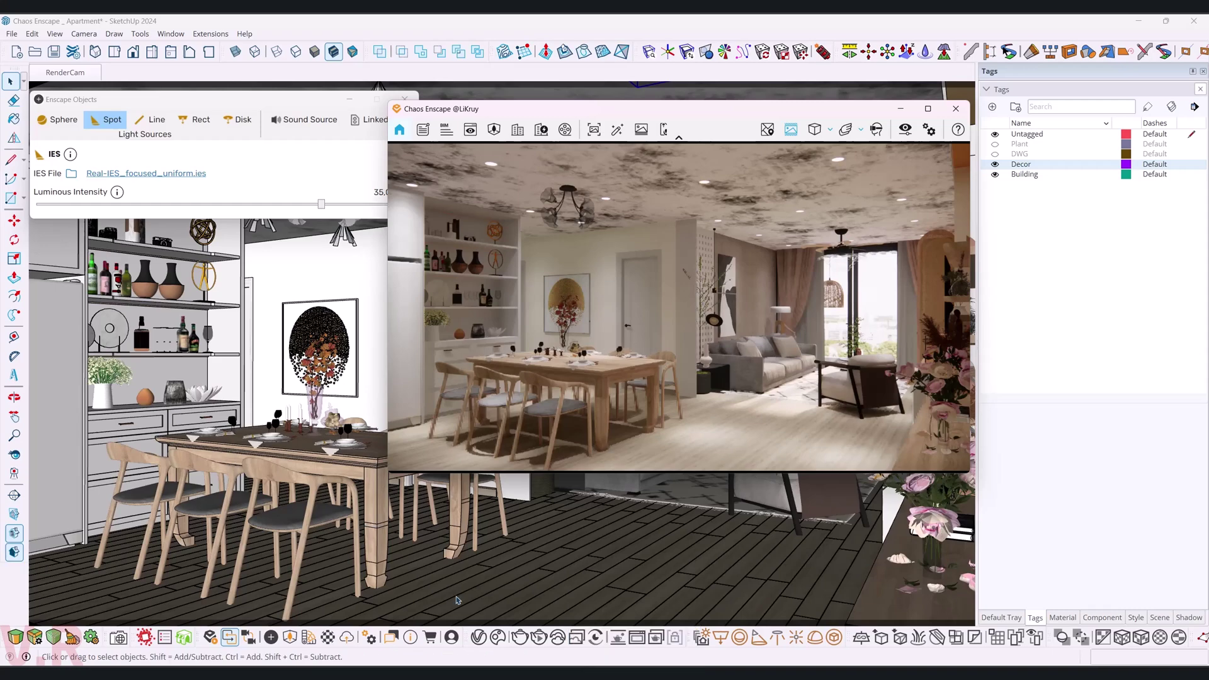
# Zoom in and orbit up to look at the chandelier.
pyautogui.scroll(3, 345, 268)
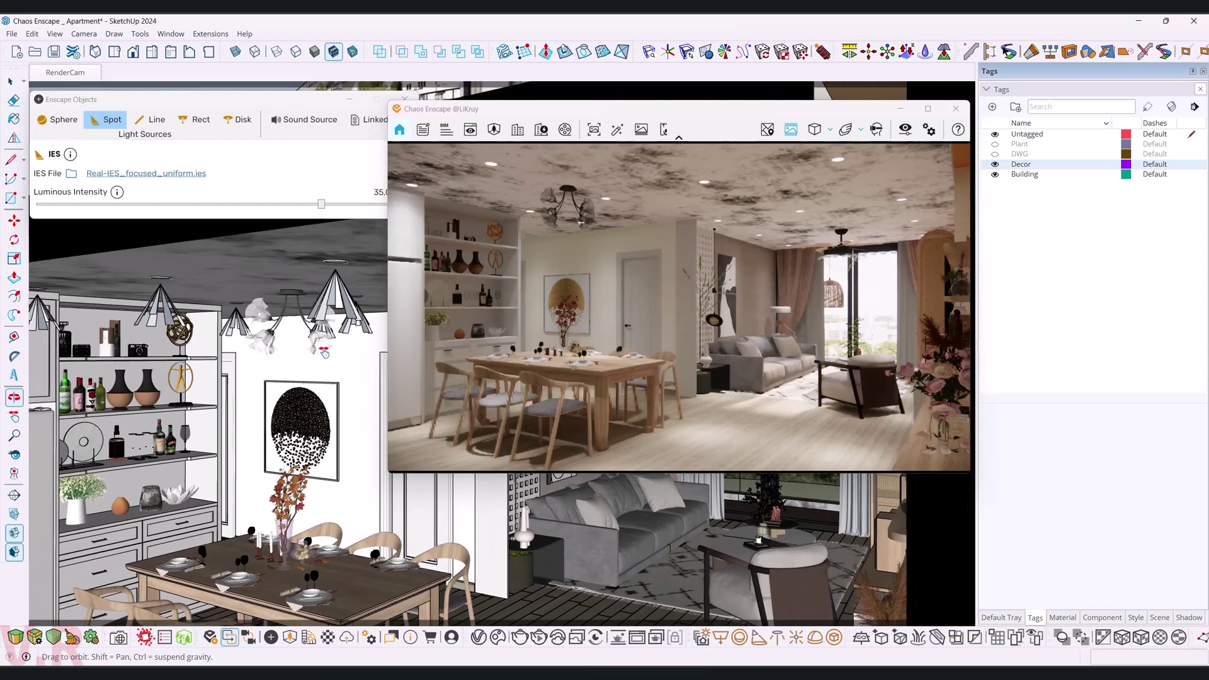
pyautogui.scroll(3, 337, 290)
pyautogui.scroll(3, 328, 321)
pyautogui.scroll(3, 317, 357)
pyautogui.moveTo(316, 357); pyautogui.dragTo(260, 474, button='middle')
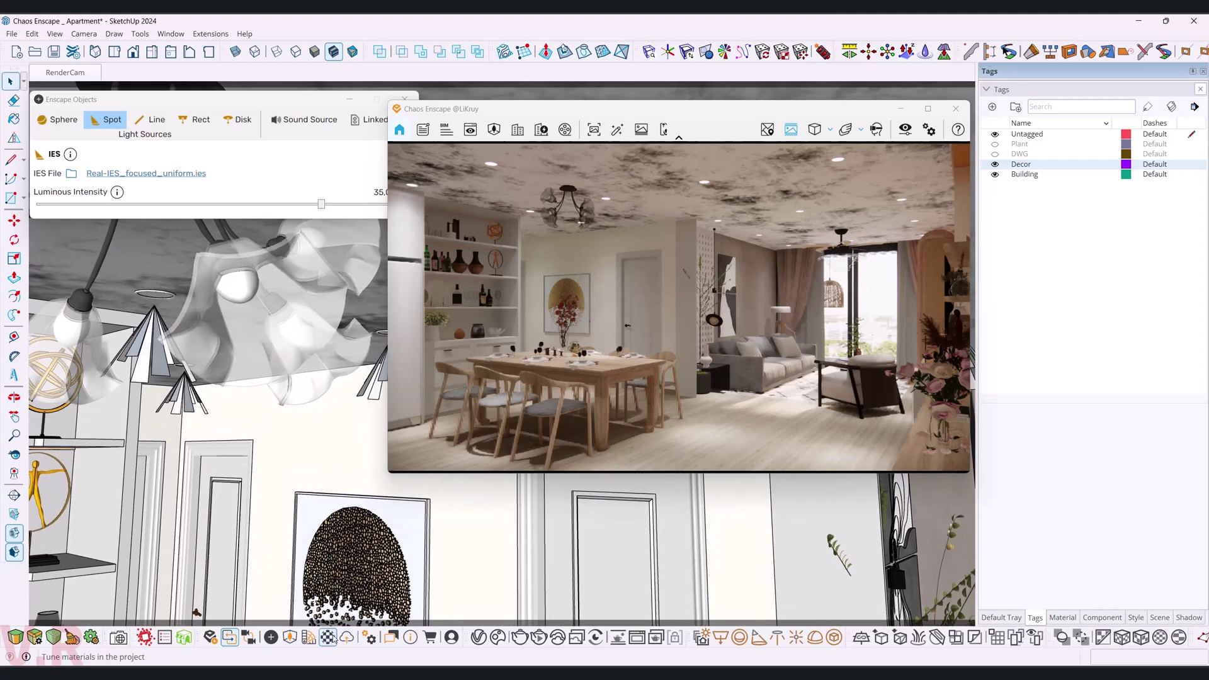
# Make the chandelier bulb material light_kit_iluminacao self-illuminated in the Enscape Material Editor.
pyautogui.click(328, 637)
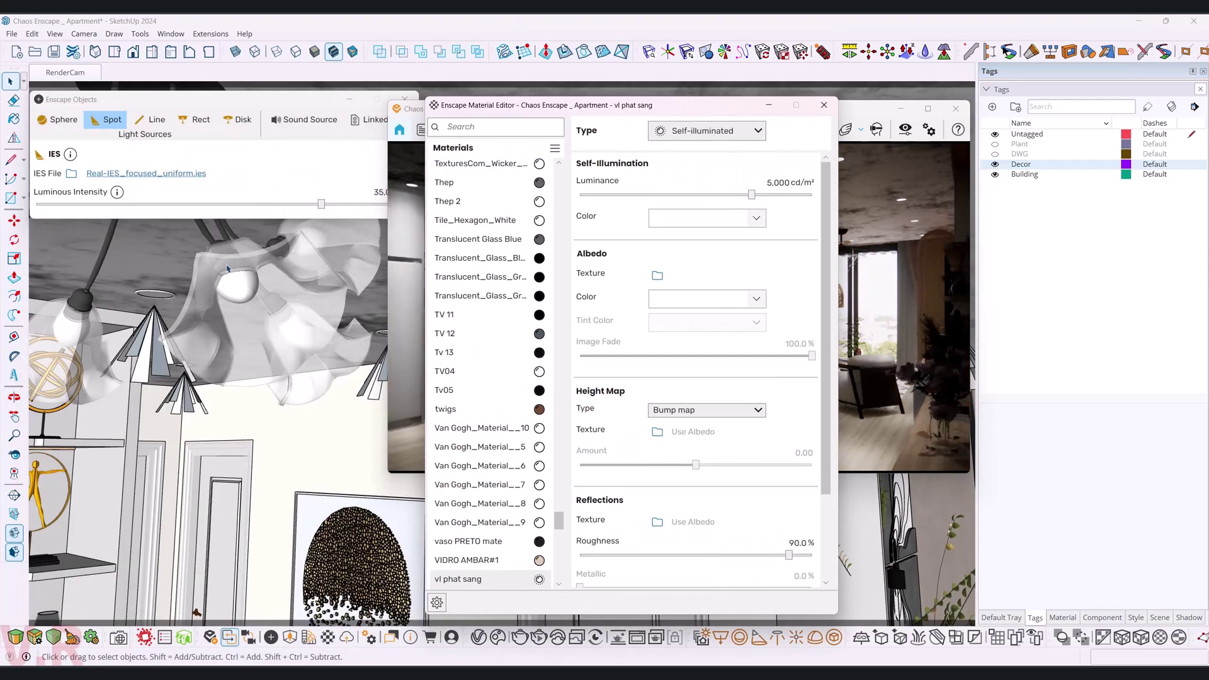
pyautogui.click(13, 118)
pyautogui.moveTo(252, 326); pyautogui.dragTo(264, 329, button='middle')
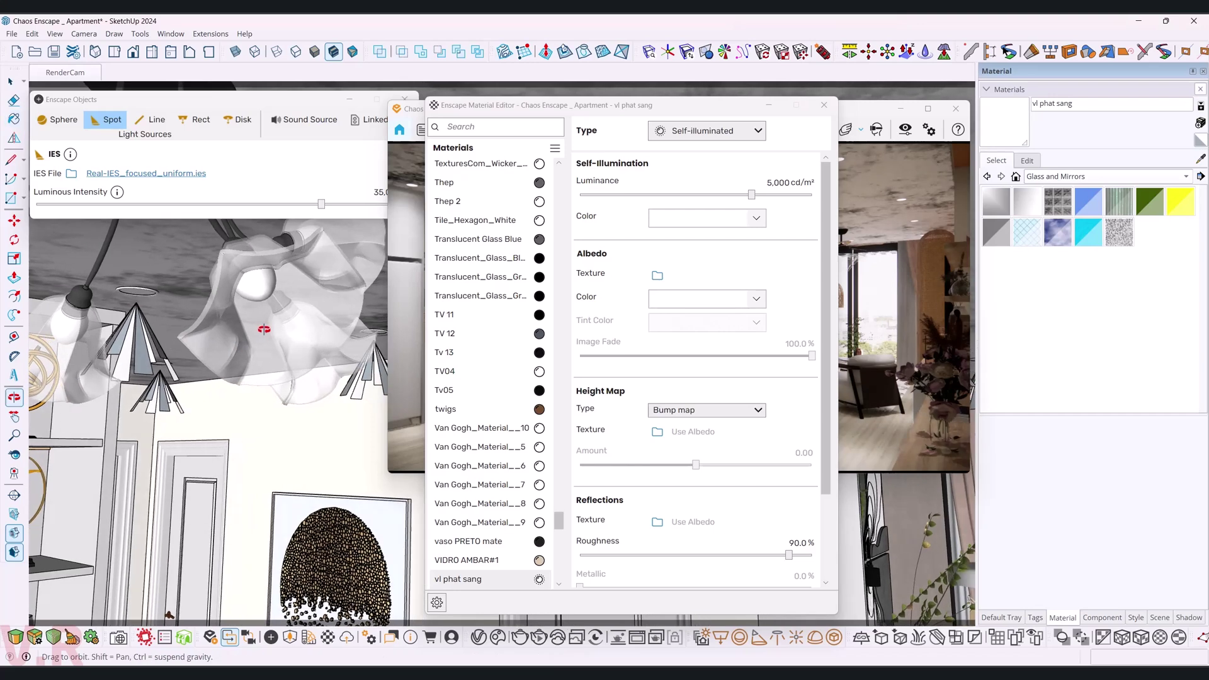
pyautogui.keyDown('alt'); pyautogui.click(268, 282); pyautogui.keyUp('alt')
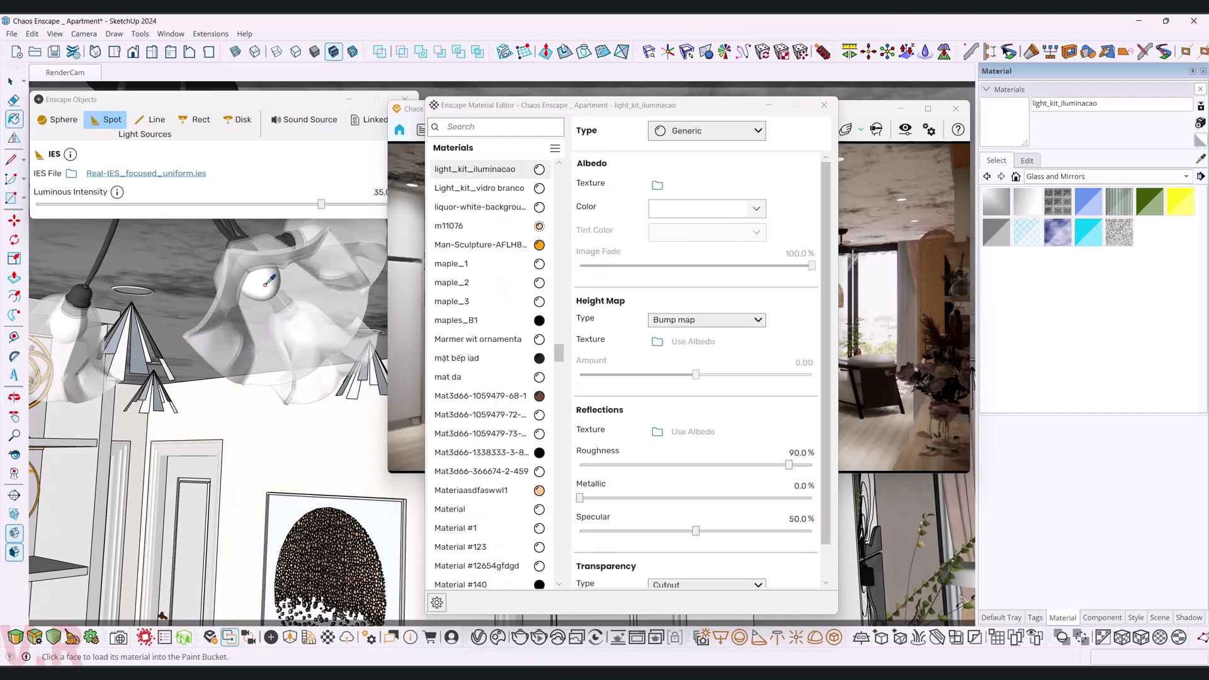
pyautogui.click(682, 134)
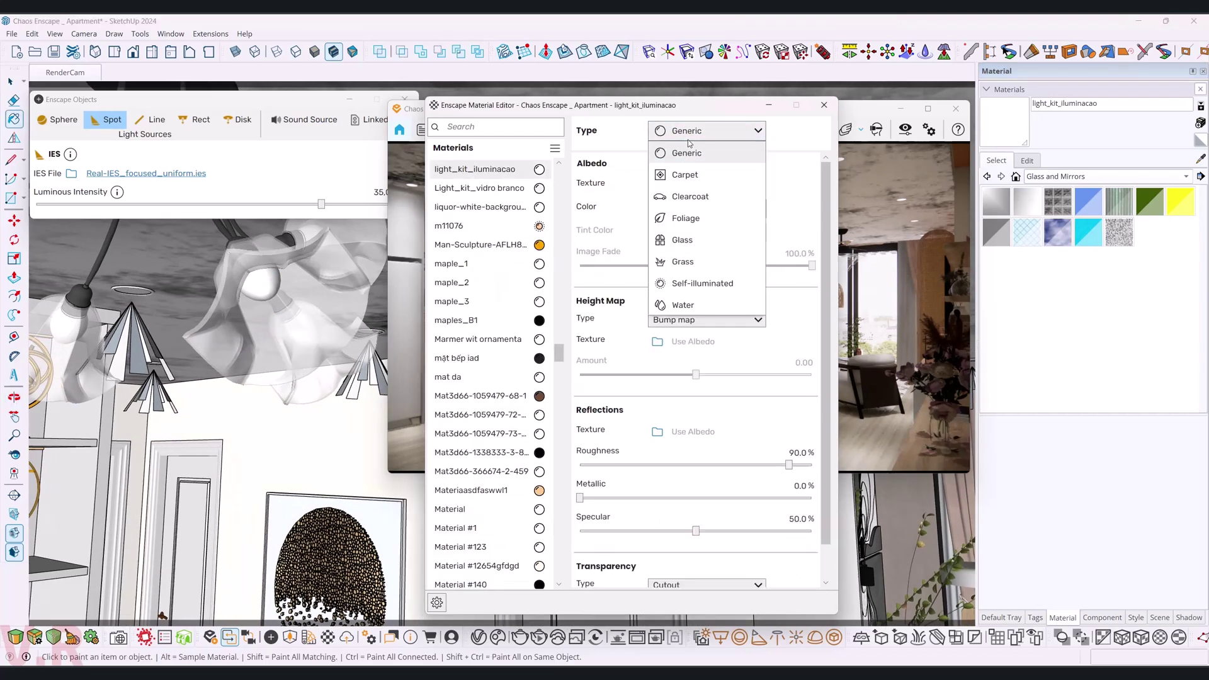
pyautogui.click(709, 284)
# Load the chandelier's glass shade material Light_kit_vidro branco for editing.
pyautogui.moveTo(666, 107)
pyautogui.mouseDown()
pyautogui.moveTo(182, 109)
pyautogui.moveTo(958, 162)
pyautogui.mouseUp()
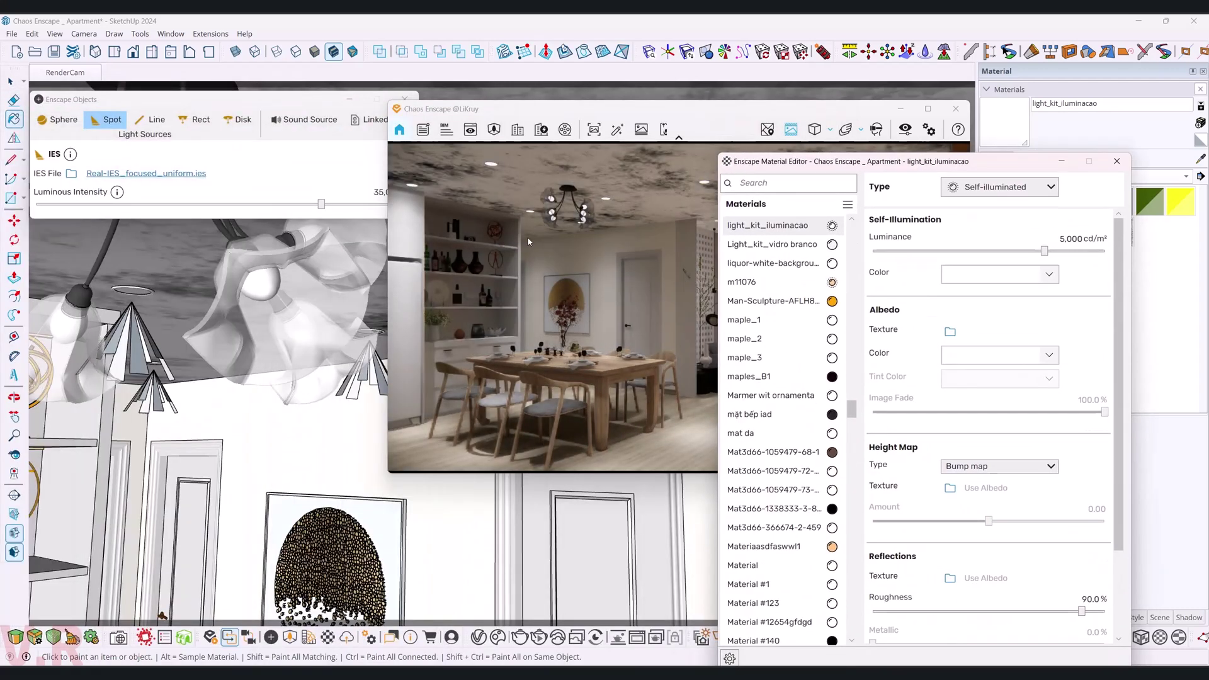
pyautogui.middleClick(307, 328)
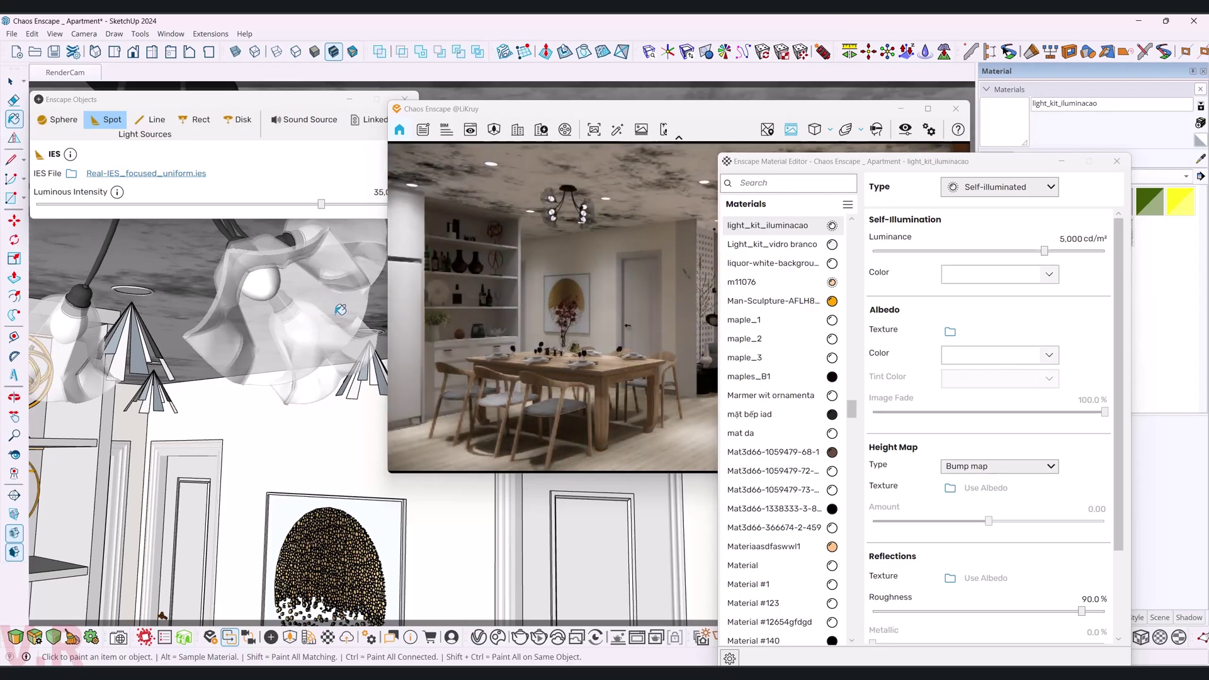
pyautogui.moveTo(326, 300); pyautogui.dragTo(318, 299, button='middle')
pyautogui.press('b')
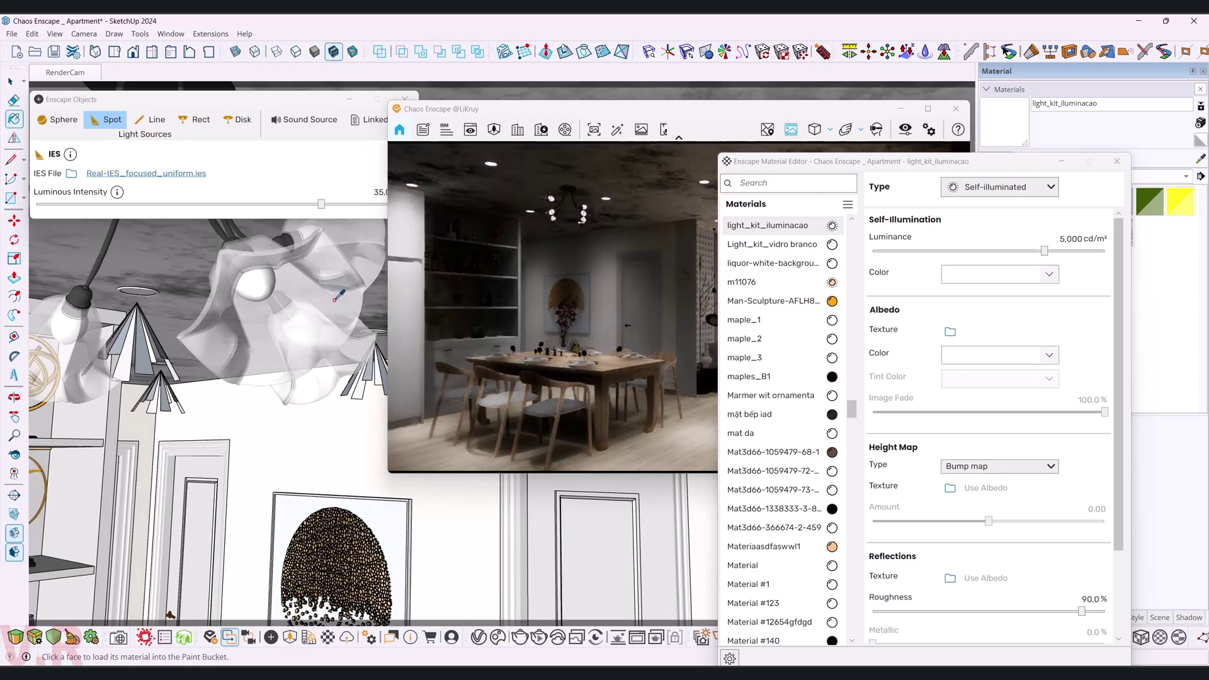
pyautogui.keyDown('alt'); pyautogui.click(334, 301); pyautogui.keyUp('alt')
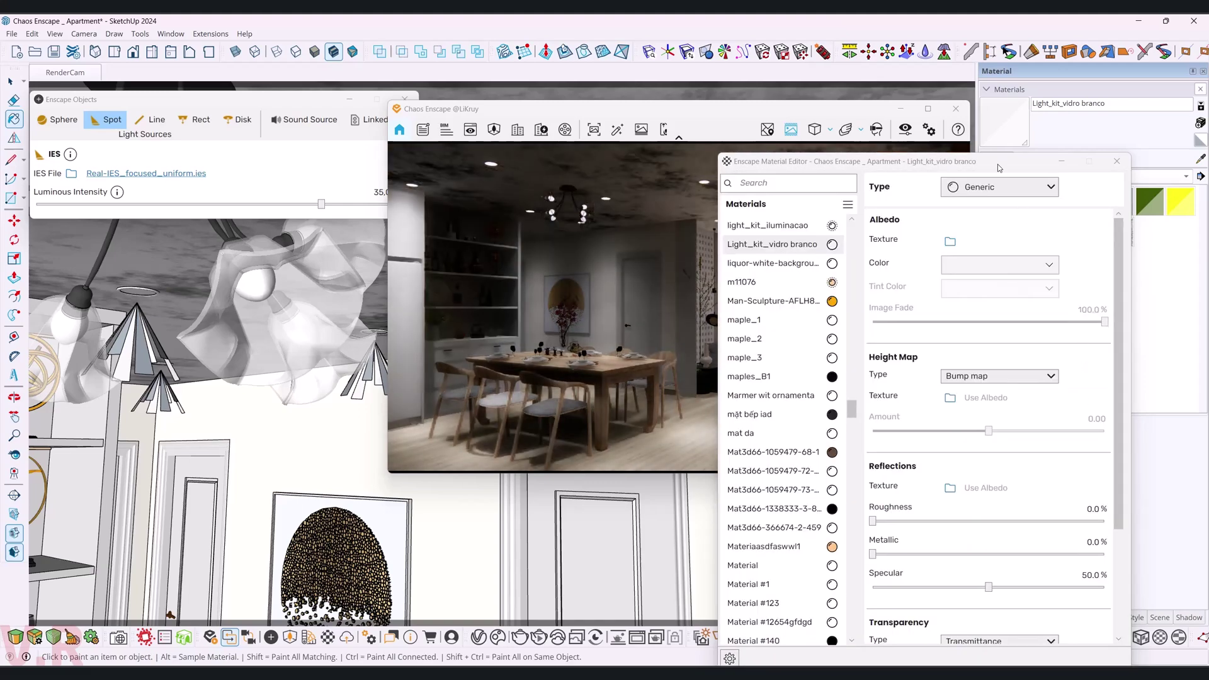
# Make Light_kit_vidro branco a Glass material at 50% opacity.
pyautogui.moveTo(997, 165); pyautogui.dragTo(291, 126)
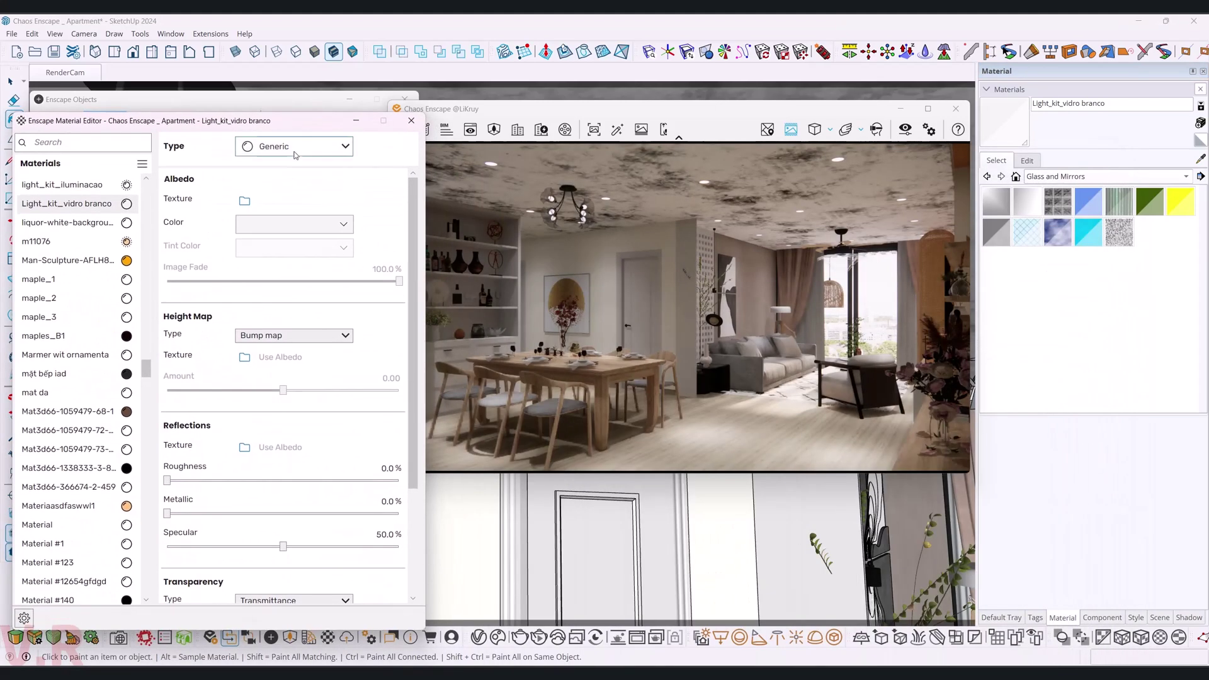
pyautogui.click(326, 149)
pyautogui.click(290, 257)
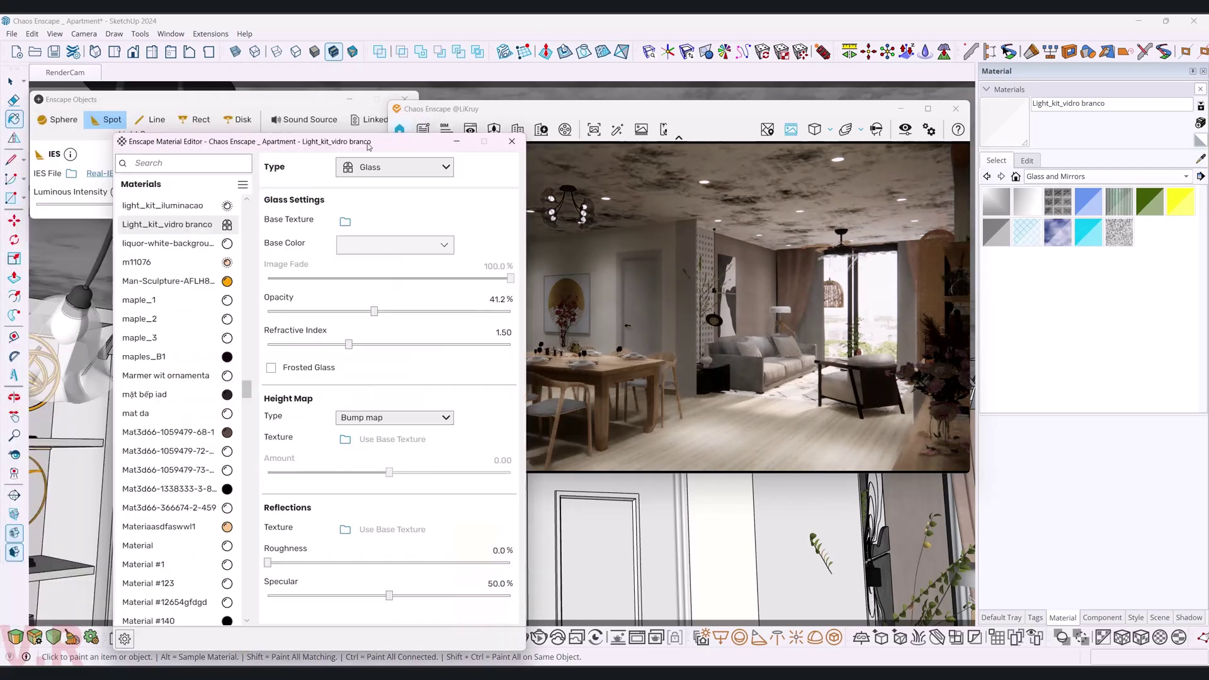
pyautogui.moveTo(269, 125); pyautogui.dragTo(999, 127)
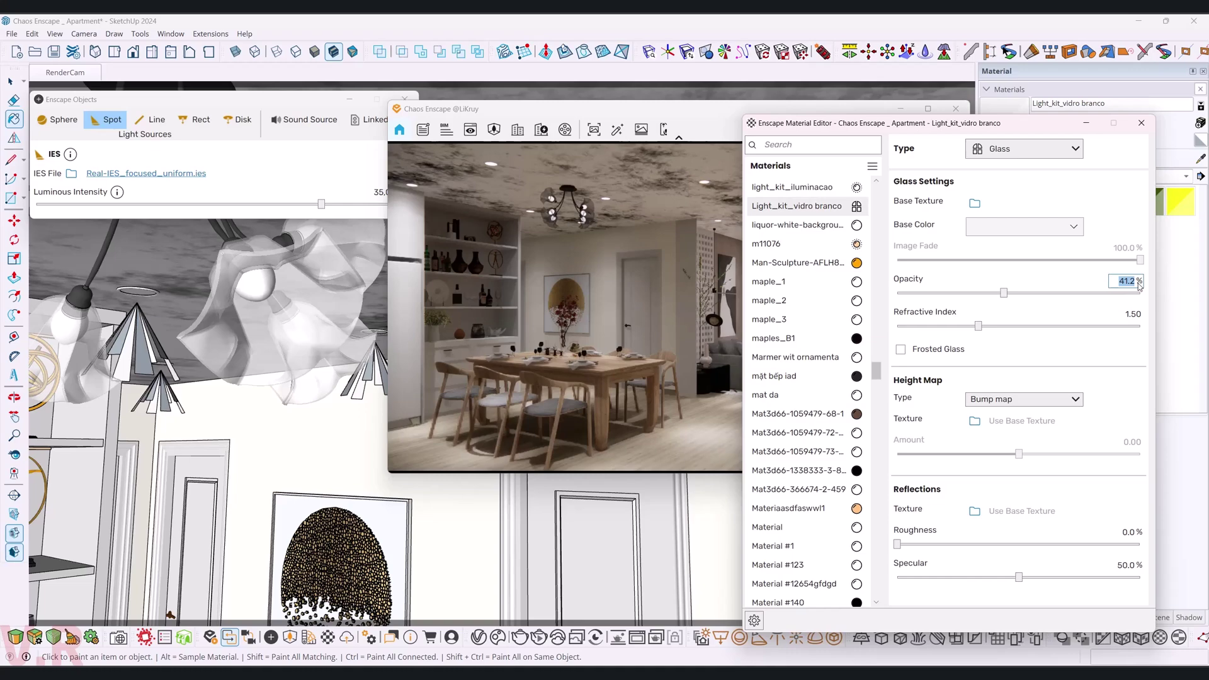
pyautogui.write('50')
pyautogui.press('Return')
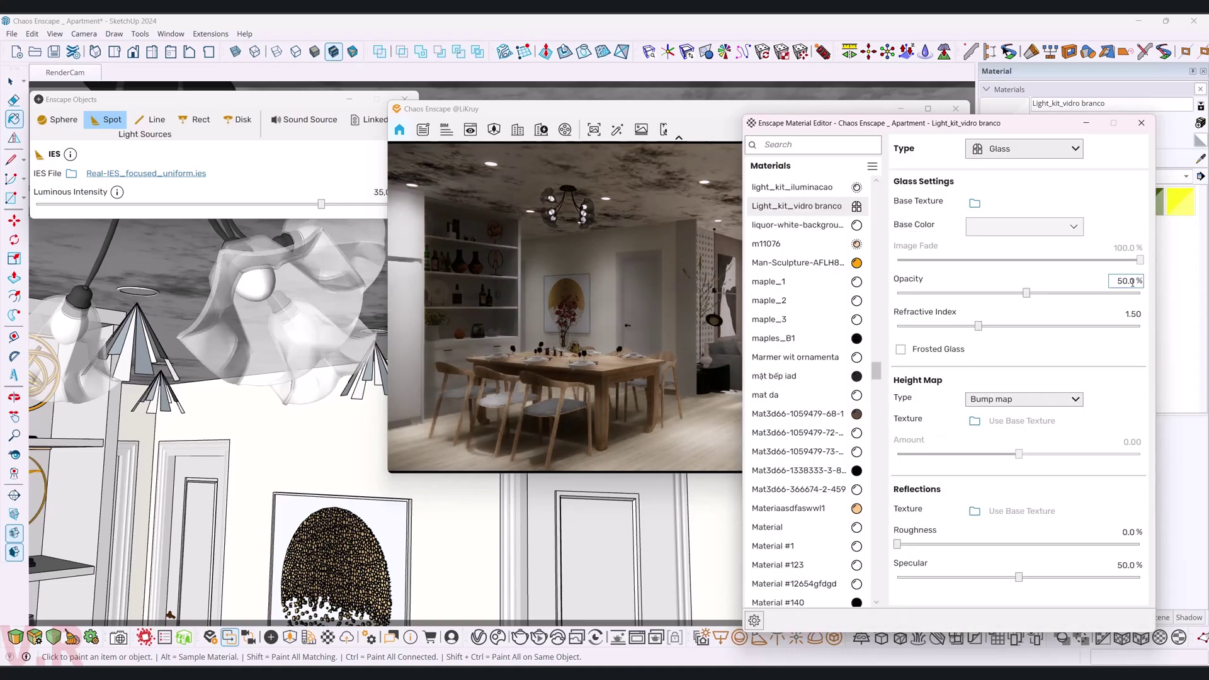
# Give the glass a pale lilac base colour, then close the Material Editor.
pyautogui.click(1072, 227)
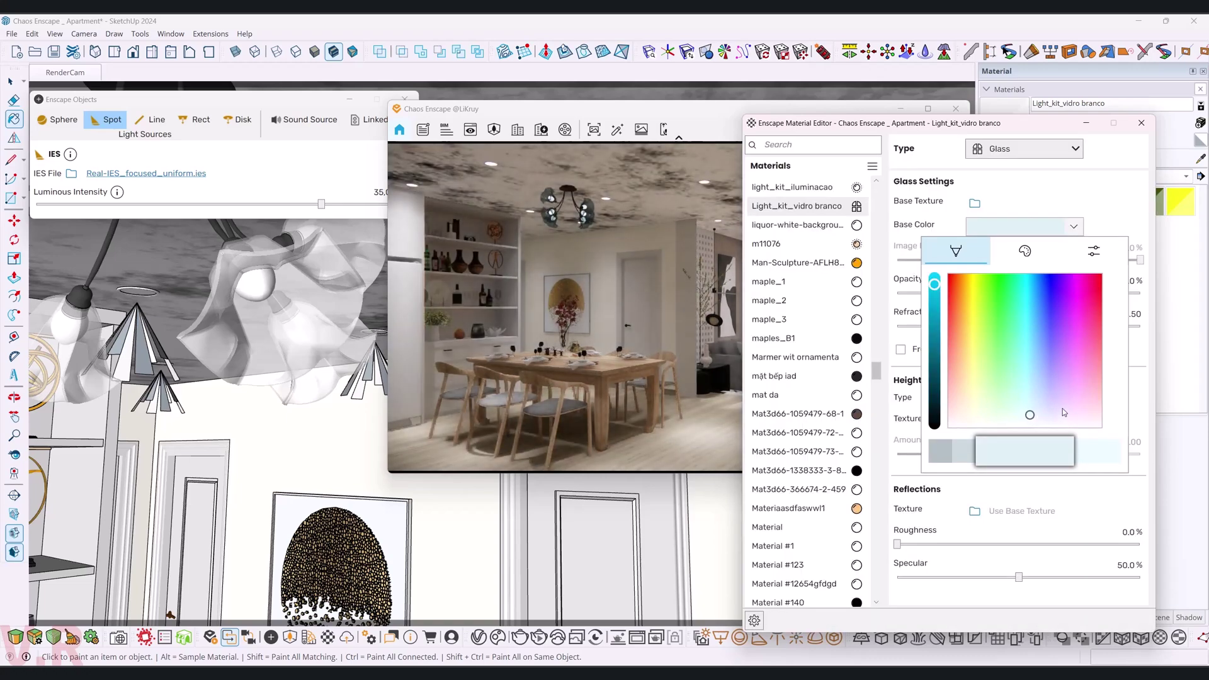
pyautogui.click(1063, 409)
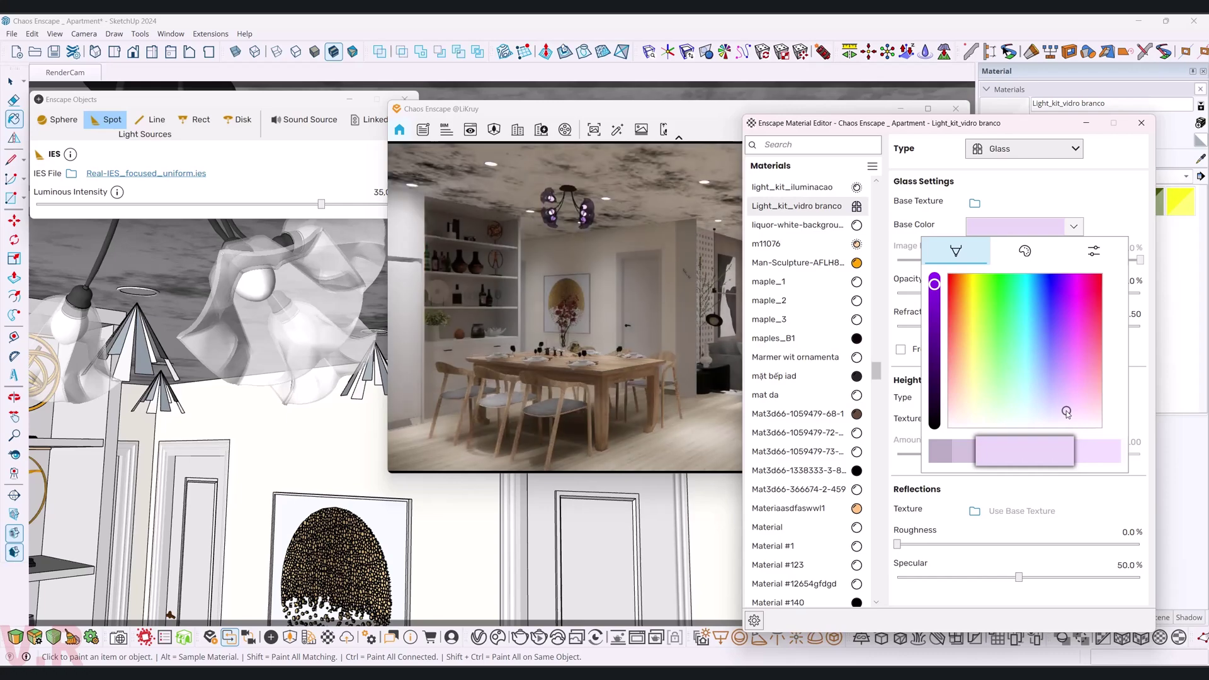
pyautogui.click(1065, 413)
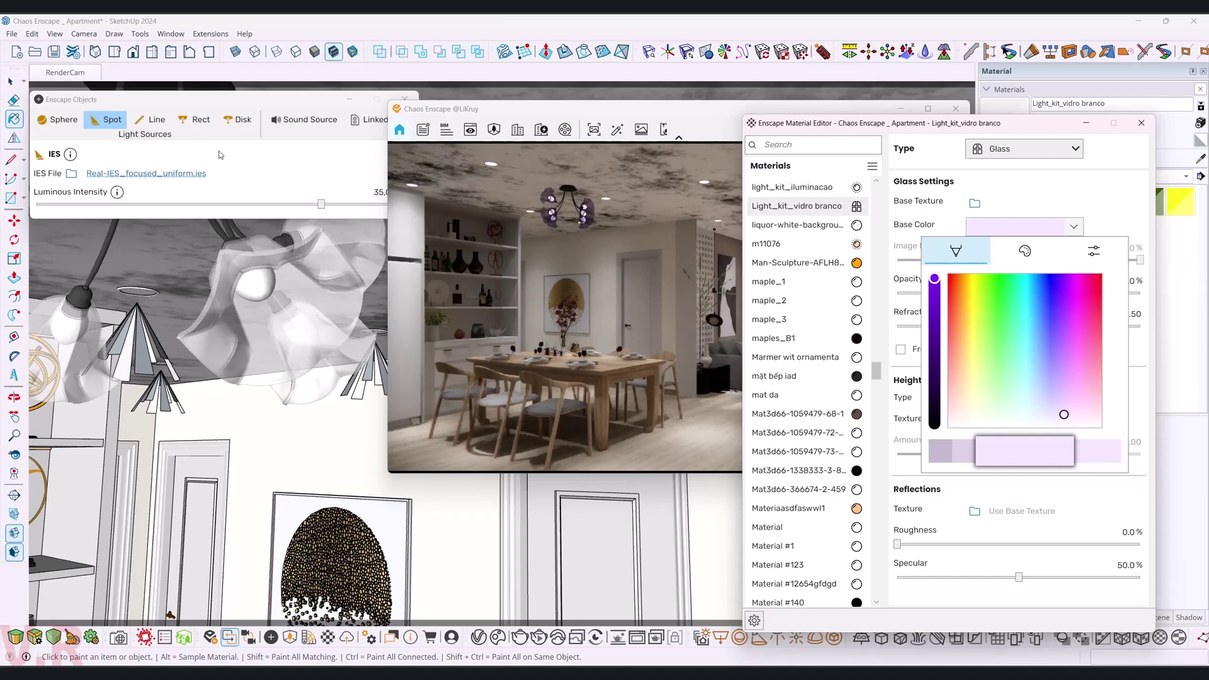
pyautogui.click(8, 86)
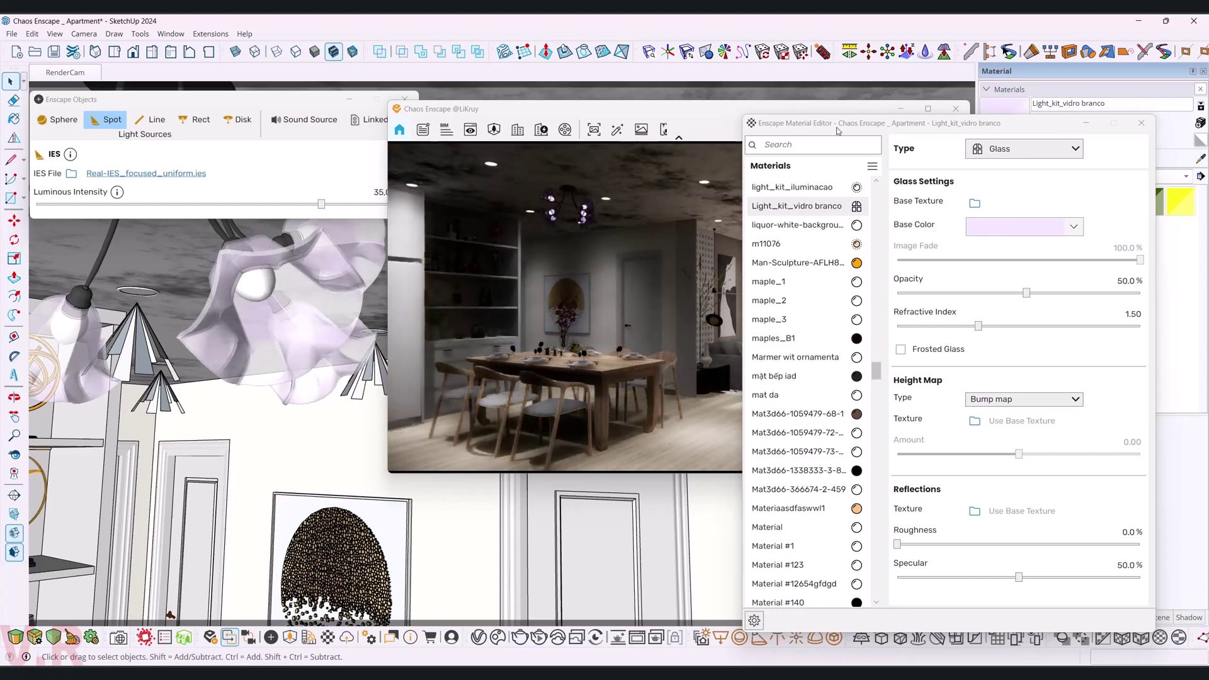
pyautogui.moveTo(839, 131)
pyautogui.mouseDown()
pyautogui.moveTo(897, 158)
pyautogui.moveTo(130, 177)
pyautogui.moveTo(132, 161)
pyautogui.mouseUp()
pyautogui.moveTo(785, 108); pyautogui.dragTo(919, 100)
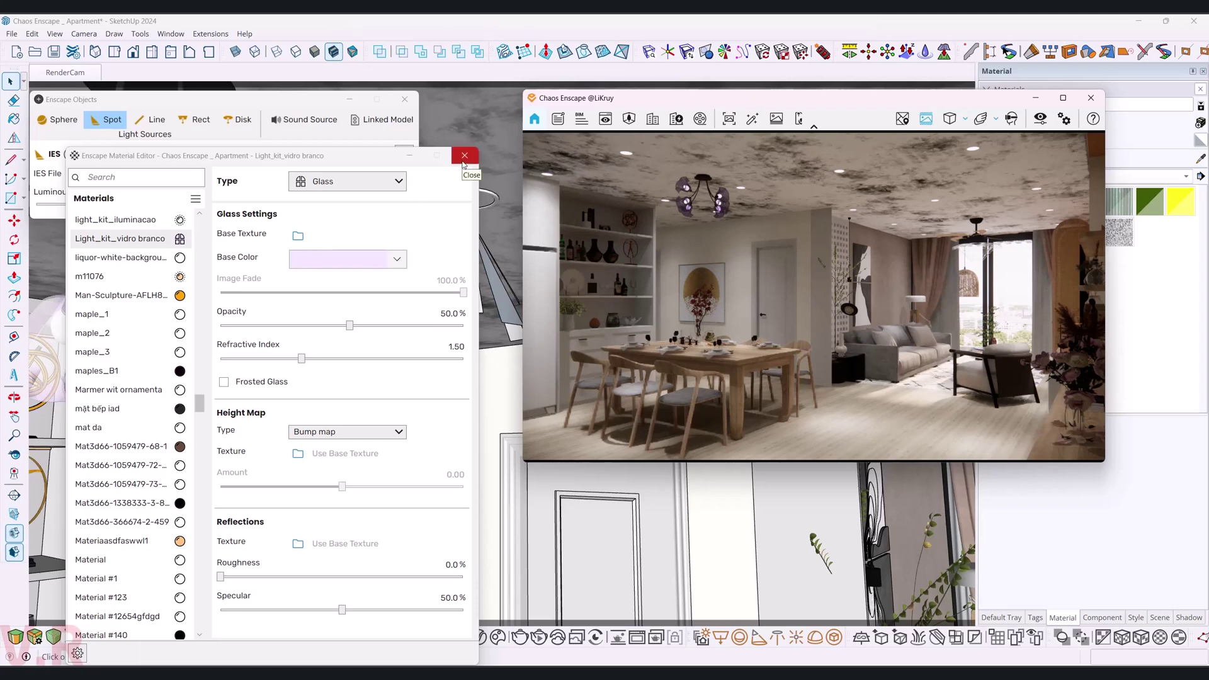
pyautogui.click(463, 160)
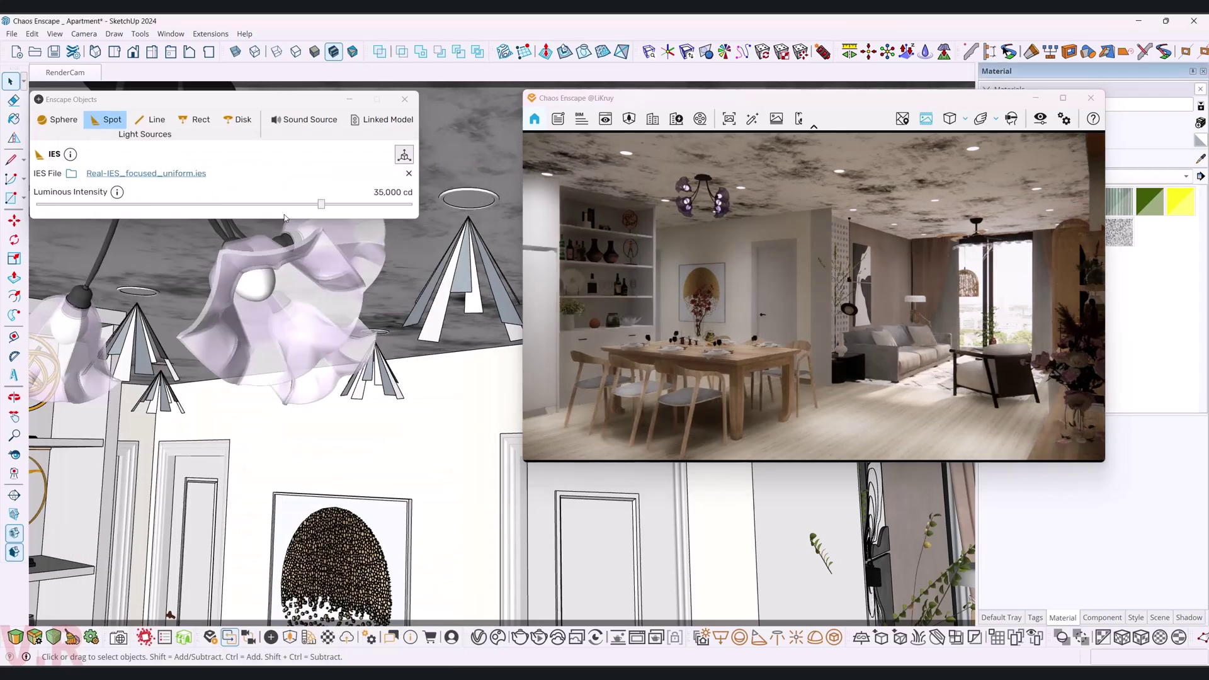